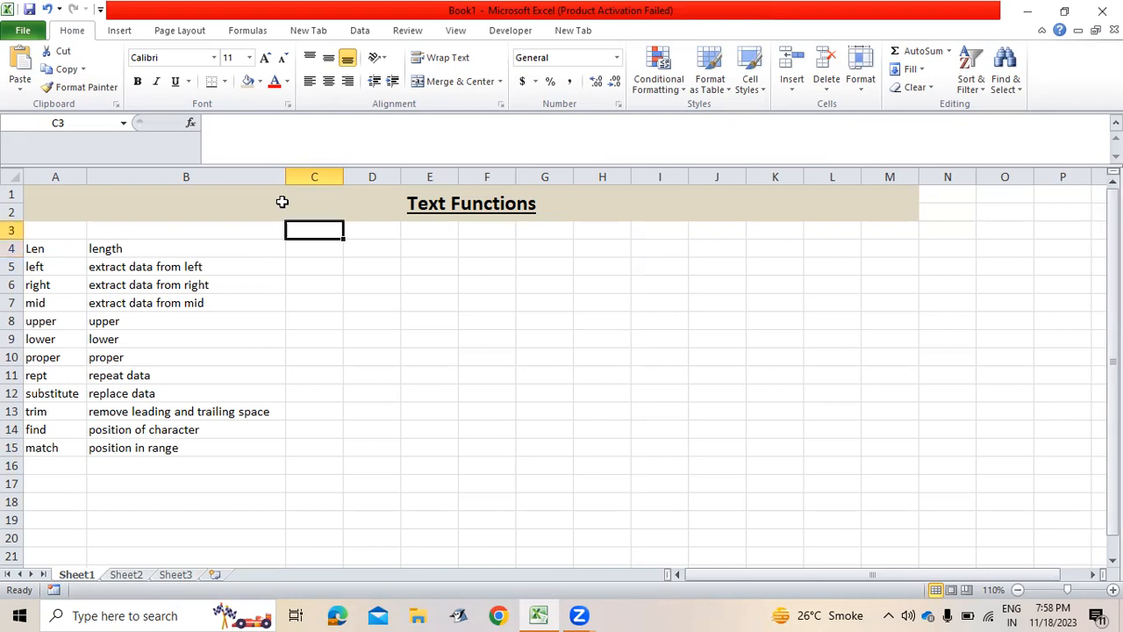
Enter sample values 53, 456 and hi into D3:D5.
{"action": "left_click", "coordinate": [282, 202]}
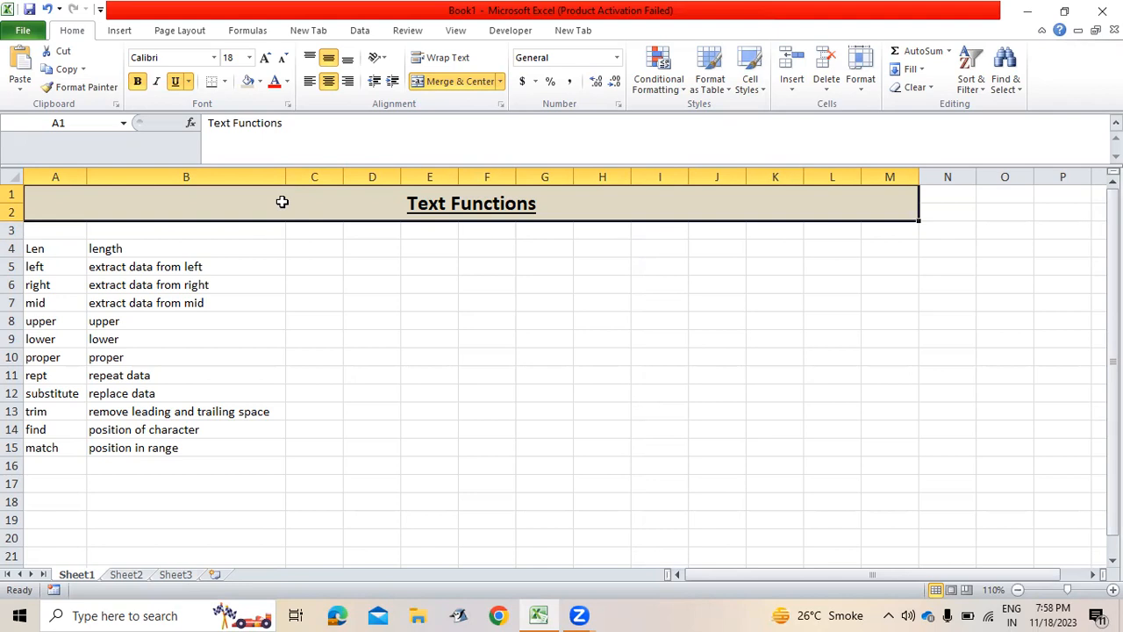
{"action": "key", "text": "Down"}
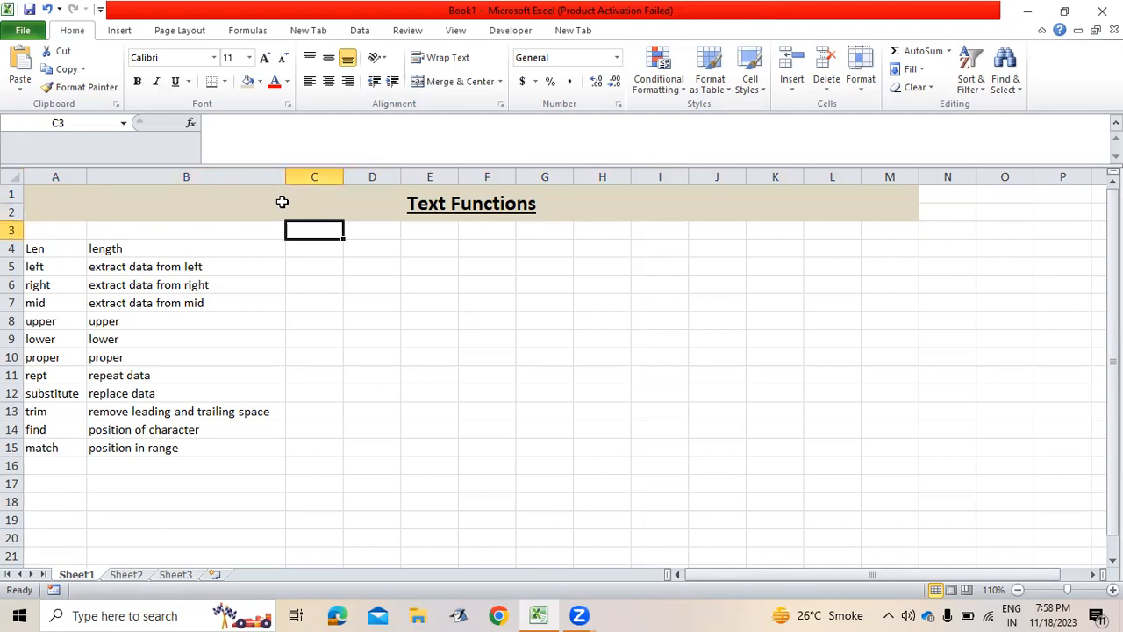
{"action": "key", "text": "Right"}
{"action": "type", "text": "53"}
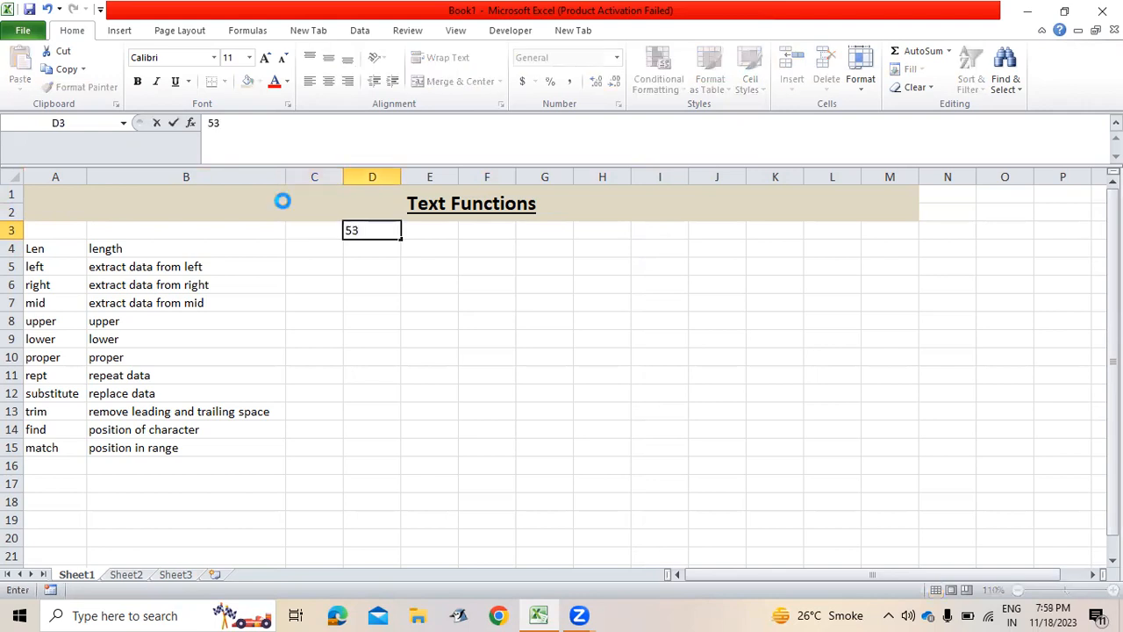
{"action": "key", "text": "Return"}
{"action": "type", "text": "456"}
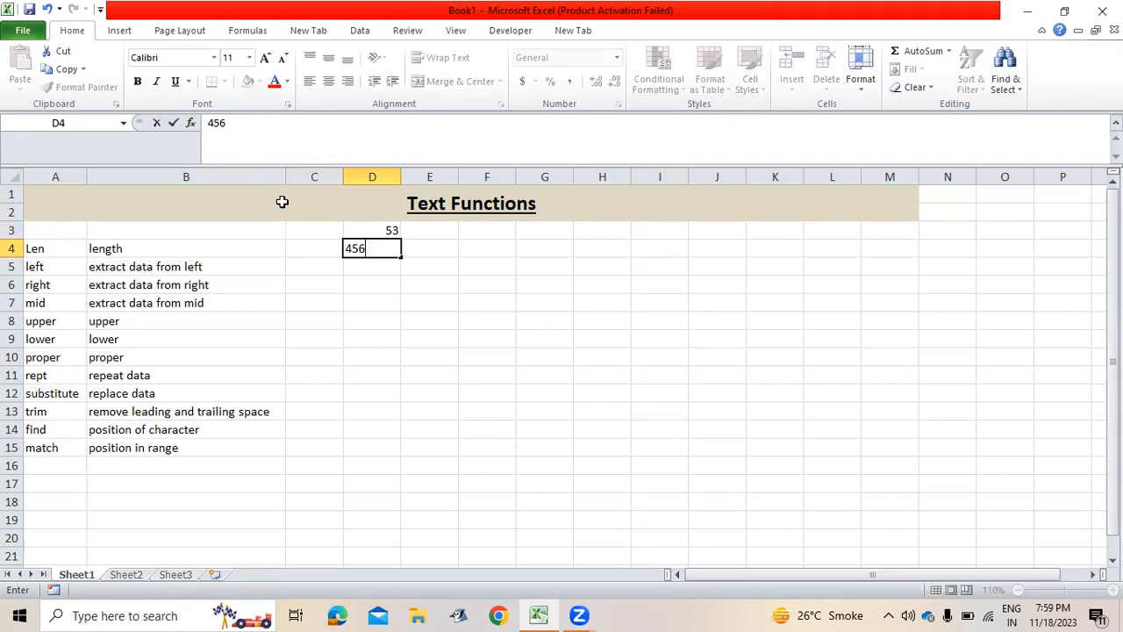
{"action": "key", "text": "Return"}
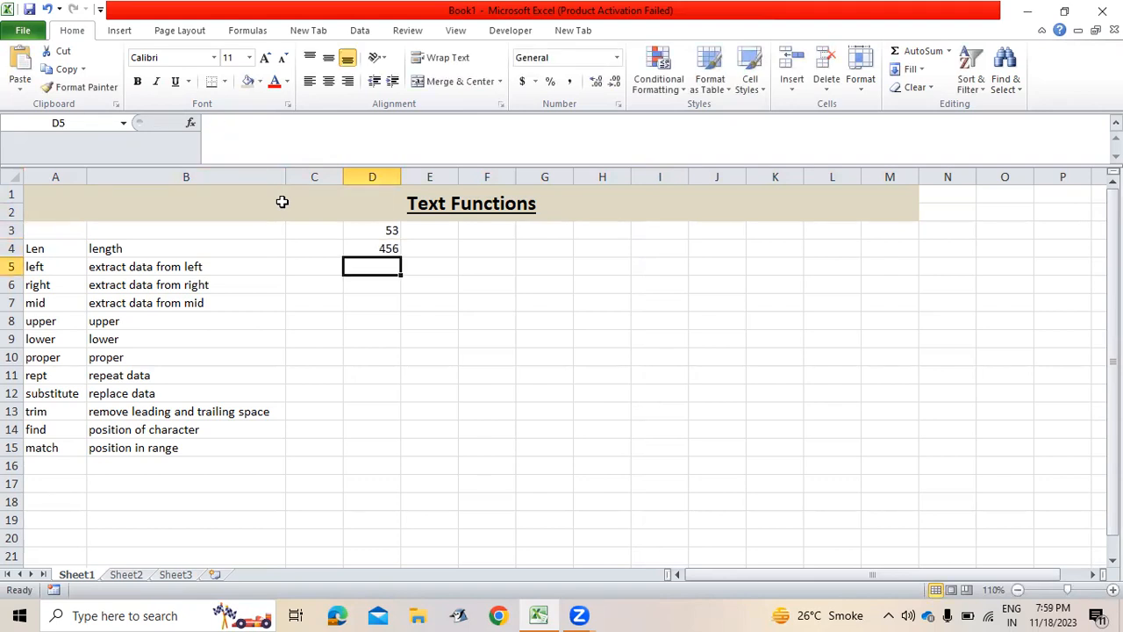
{"action": "type", "text": "hi"}
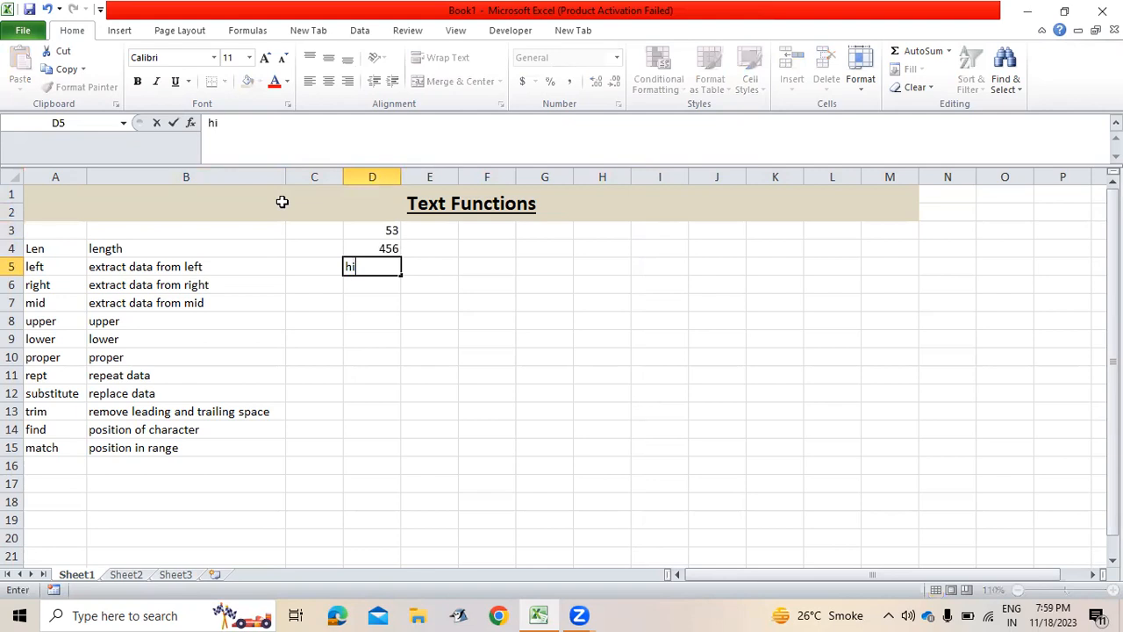
{"action": "key", "text": "Return"}
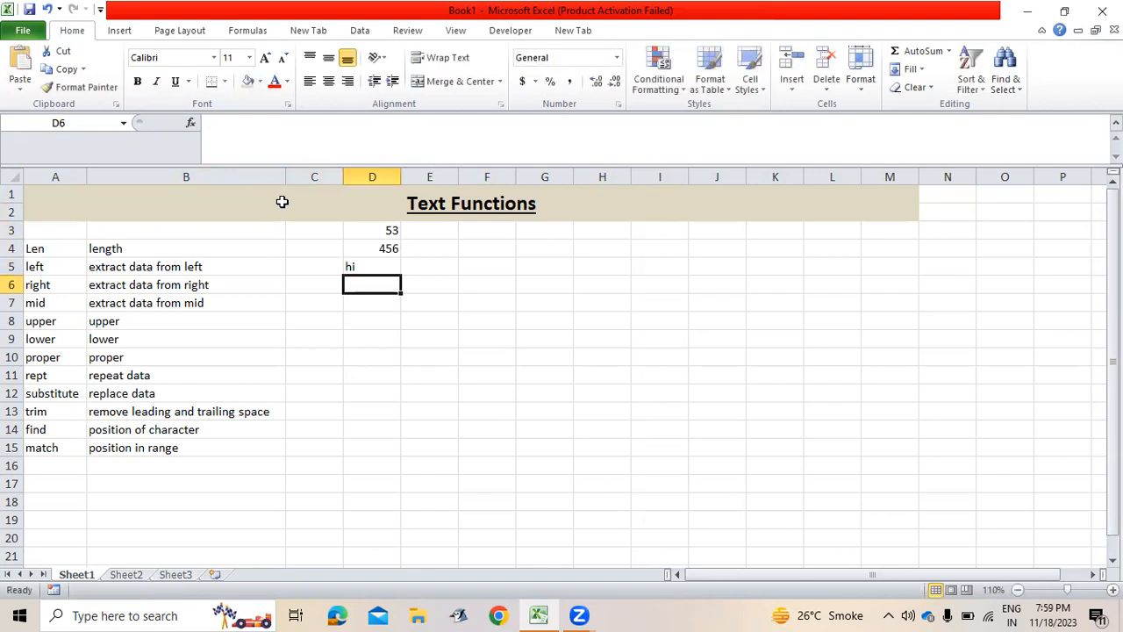
Try centre, right and left alignment on hi, then clear D3:D5.
{"action": "key", "text": "Up"}
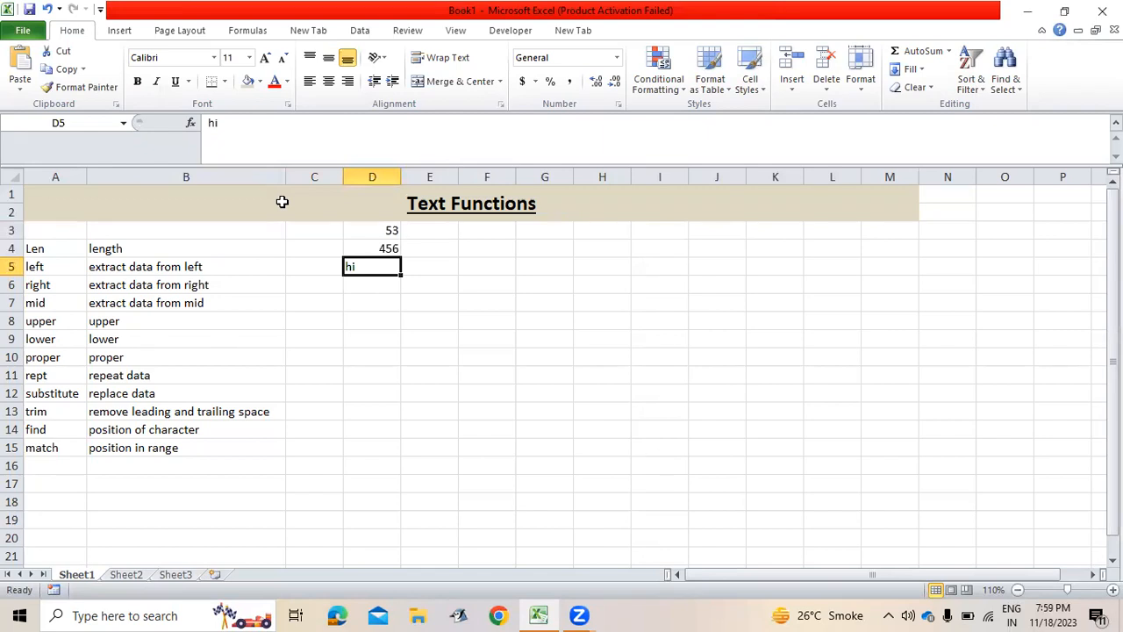
{"action": "left_click", "coordinate": [328, 84]}
{"action": "left_click", "coordinate": [351, 83]}
{"action": "left_click", "coordinate": [309, 83]}
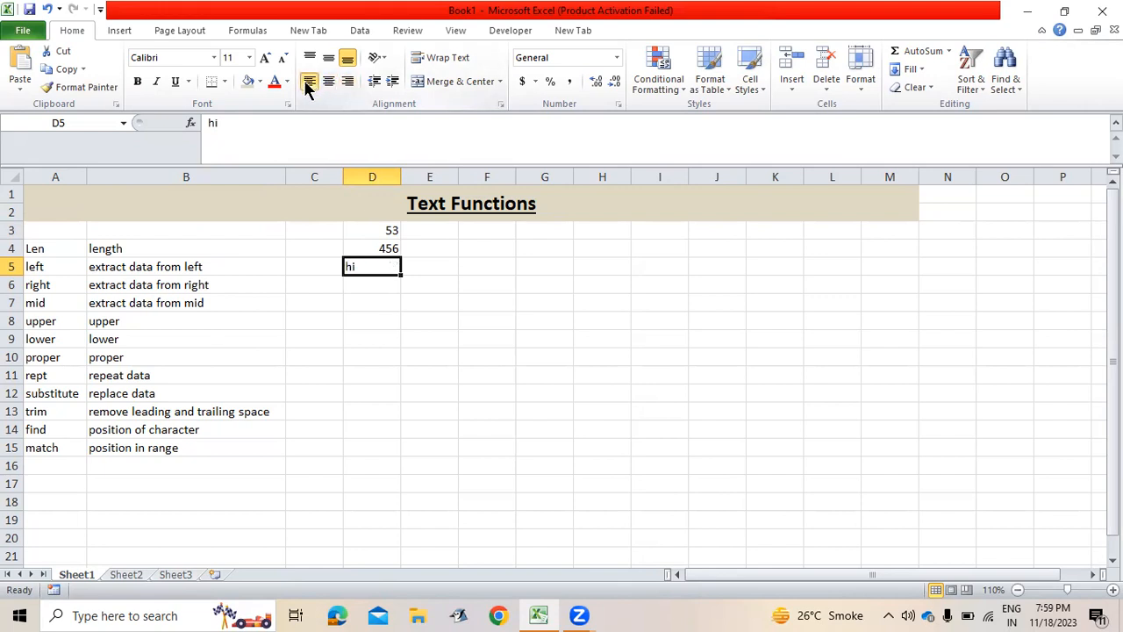
{"action": "left_click", "coordinate": [372, 233]}
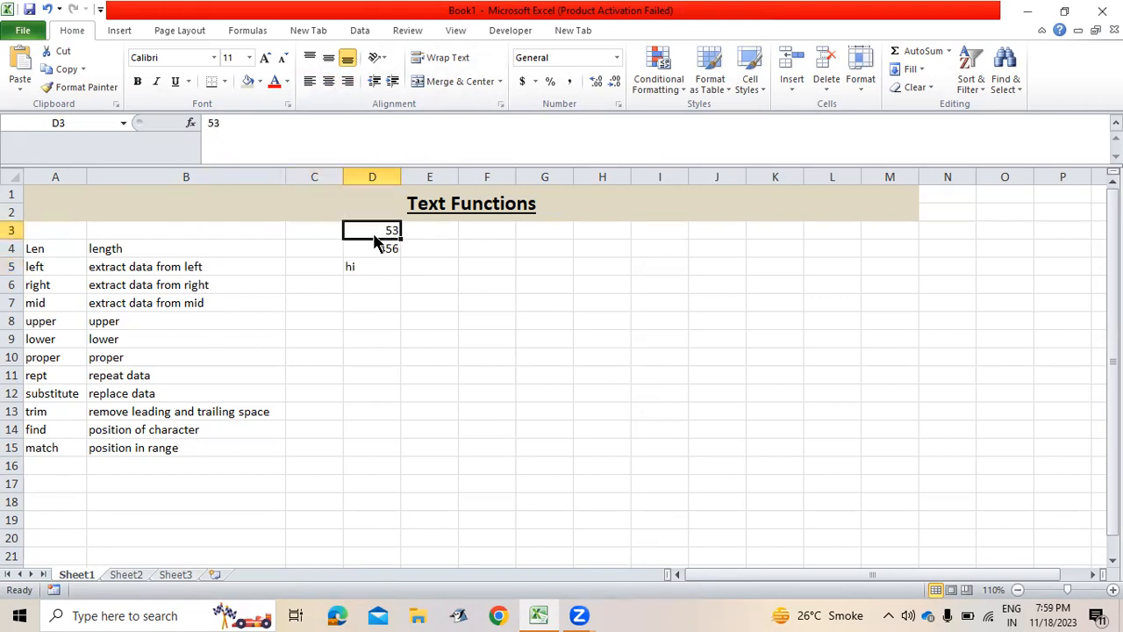
{"action": "left_click_drag", "start_coordinate": [373, 233], "coordinate": [372, 267]}
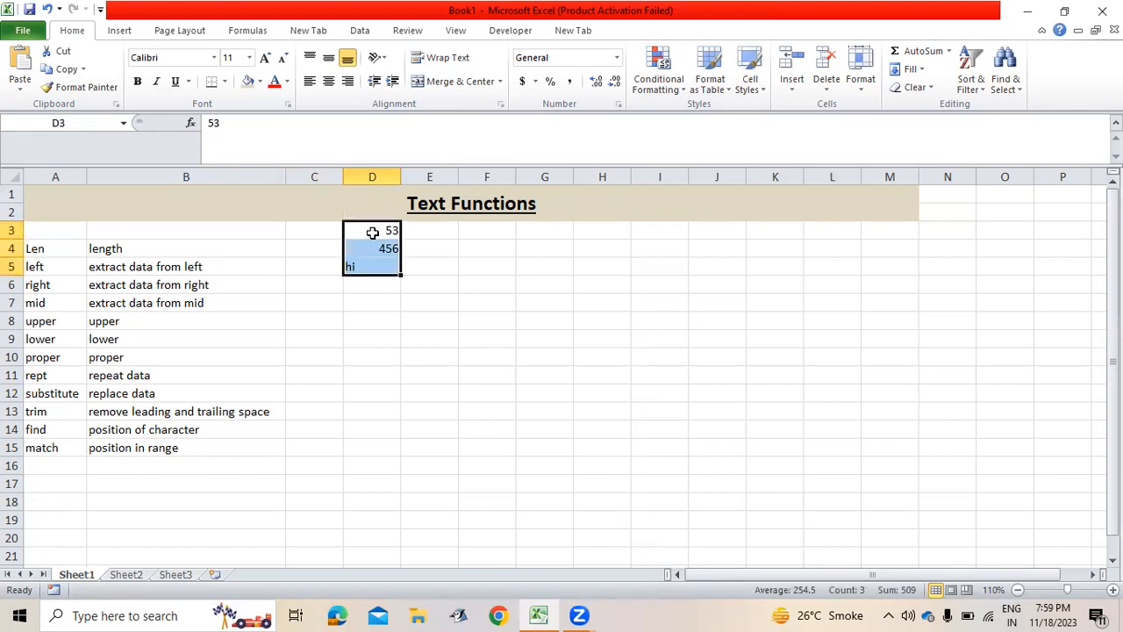
{"action": "key", "text": "Delete"}
Enter =LEN(B4) in C4 to count the characters of length (6).
{"action": "key", "text": "Down"}
{"action": "key", "text": "Down"}
{"action": "key", "text": "Left"}
{"action": "key", "text": "Left"}
{"action": "key", "text": "Left"}
{"action": "key", "text": "Up"}
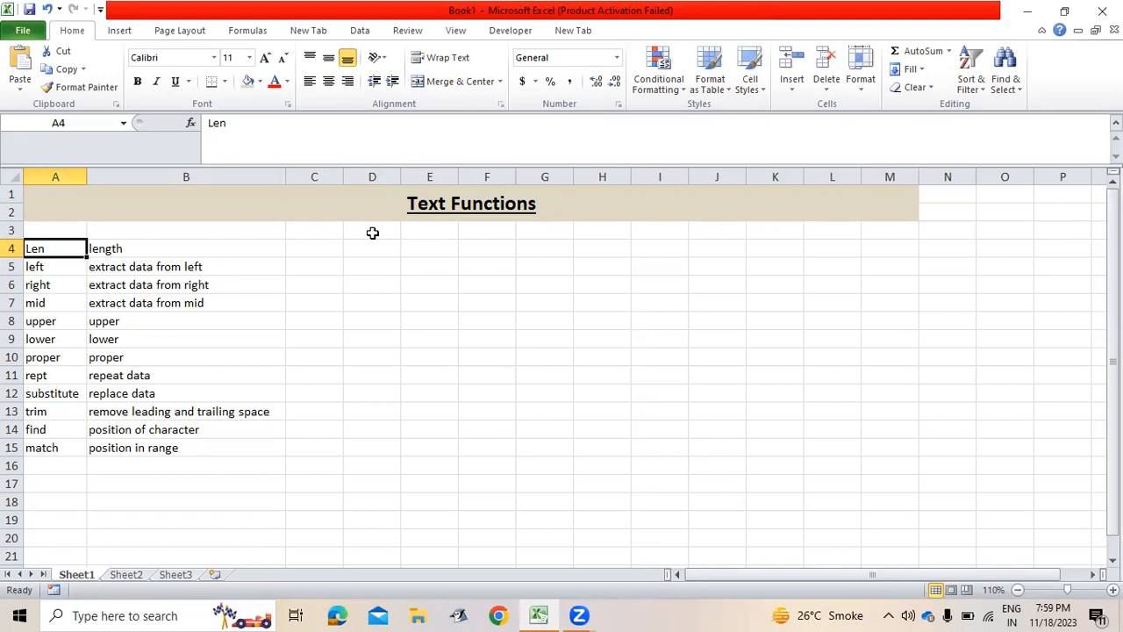
{"action": "key", "text": "Right"}
{"action": "key", "text": "Right"}
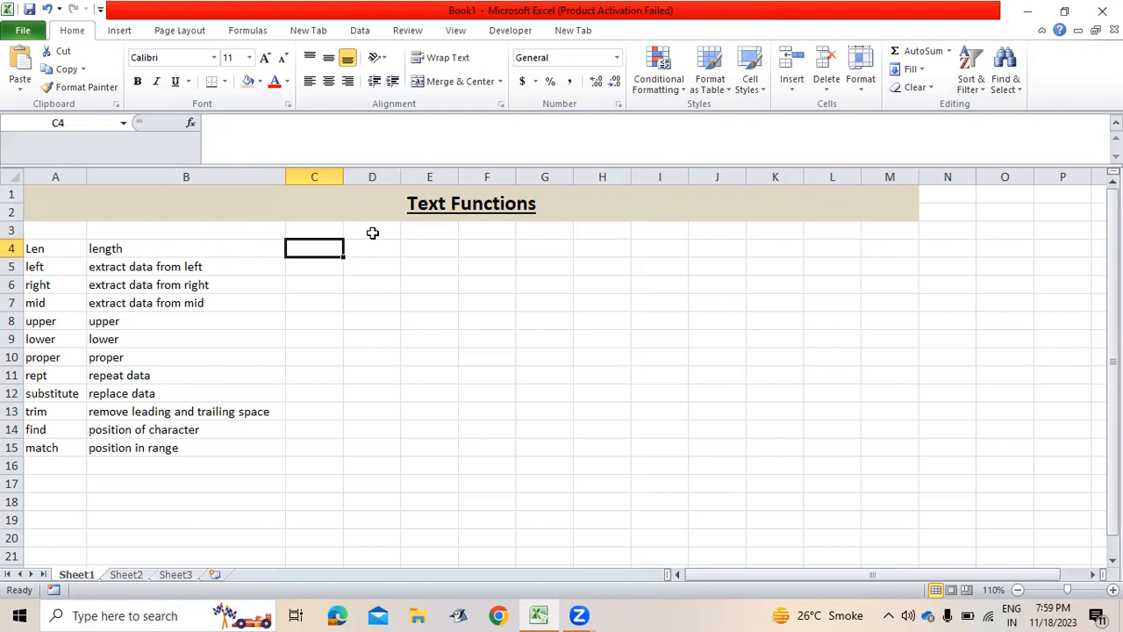
{"action": "type", "text": "=len"}
{"action": "key", "text": "Tab"}
{"action": "key", "text": "BackSpace"}
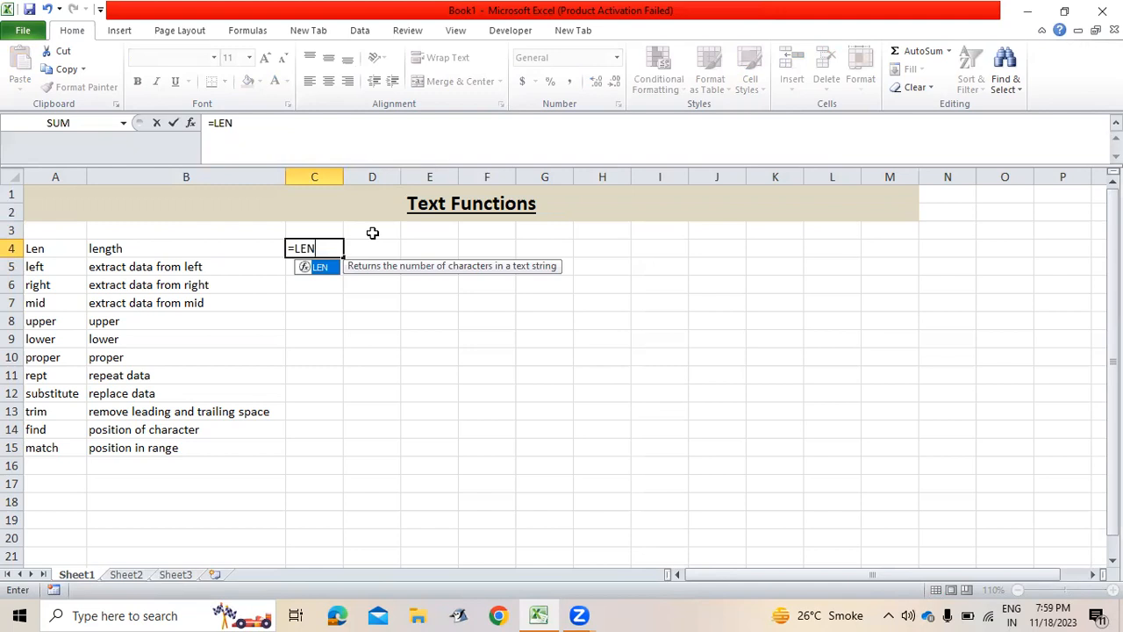
{"action": "type", "text": "("}
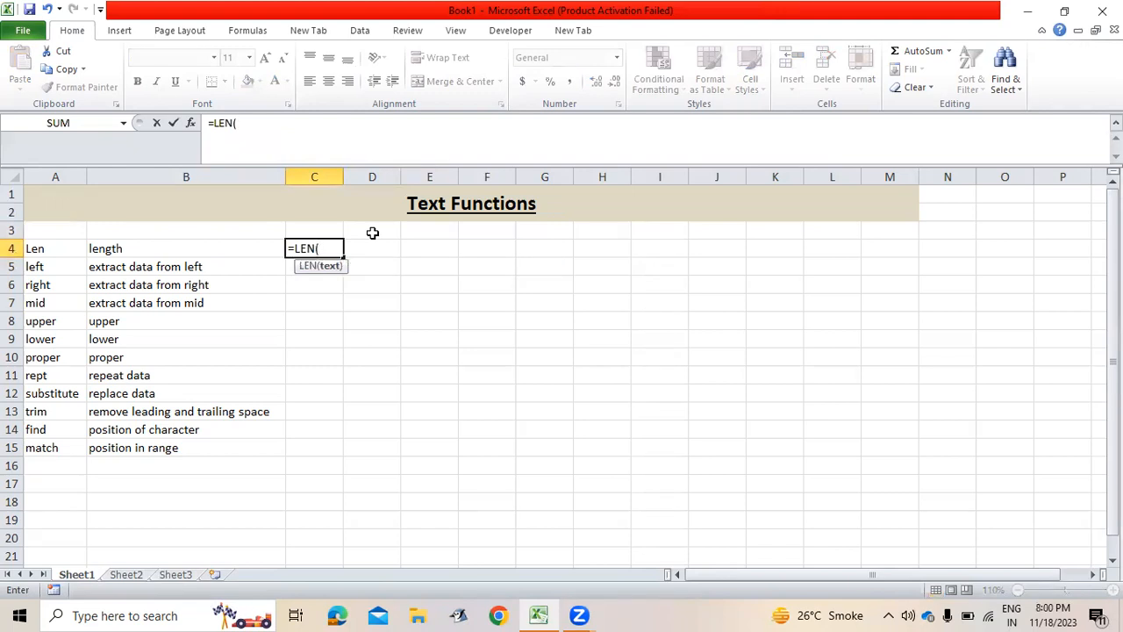
{"action": "key", "text": "Left"}
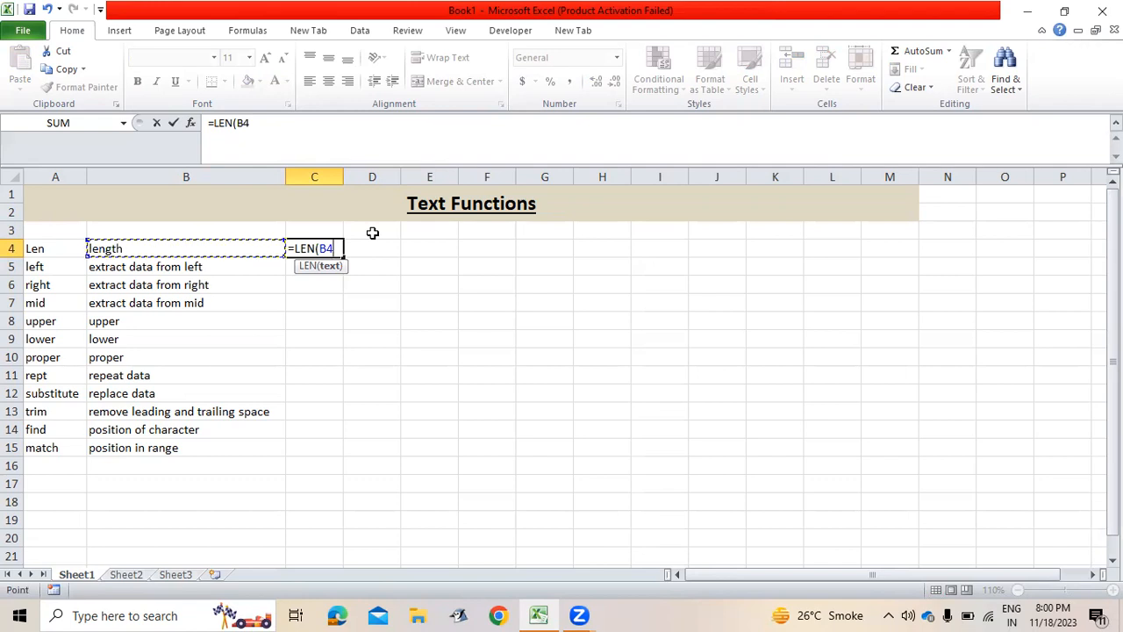
{"action": "type", "text": ")"}
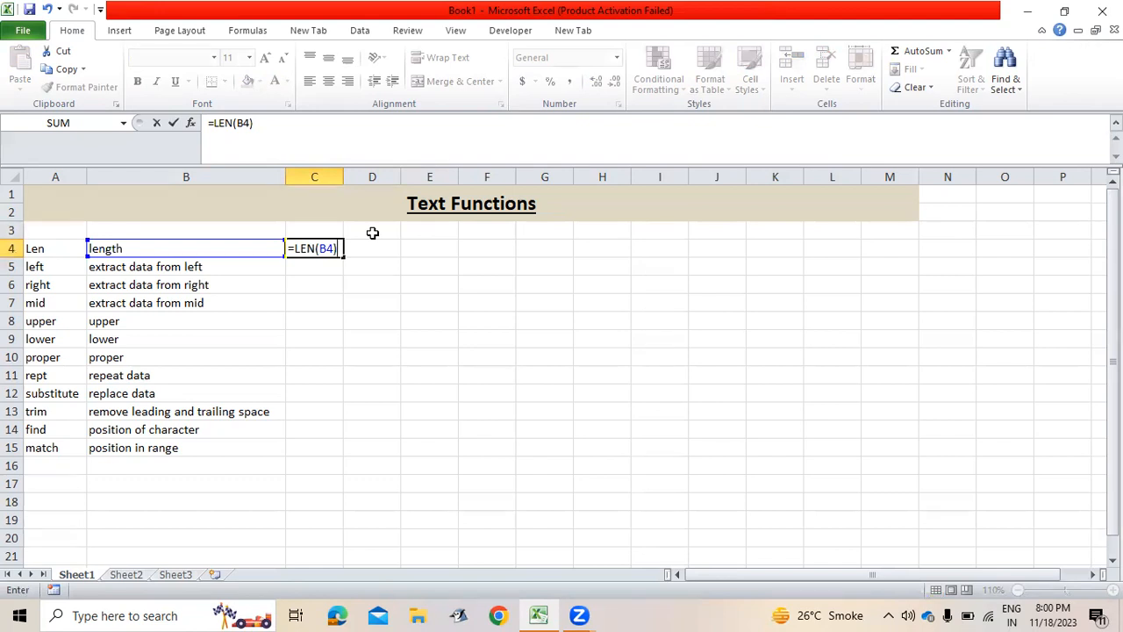
{"action": "key", "text": "Return"}
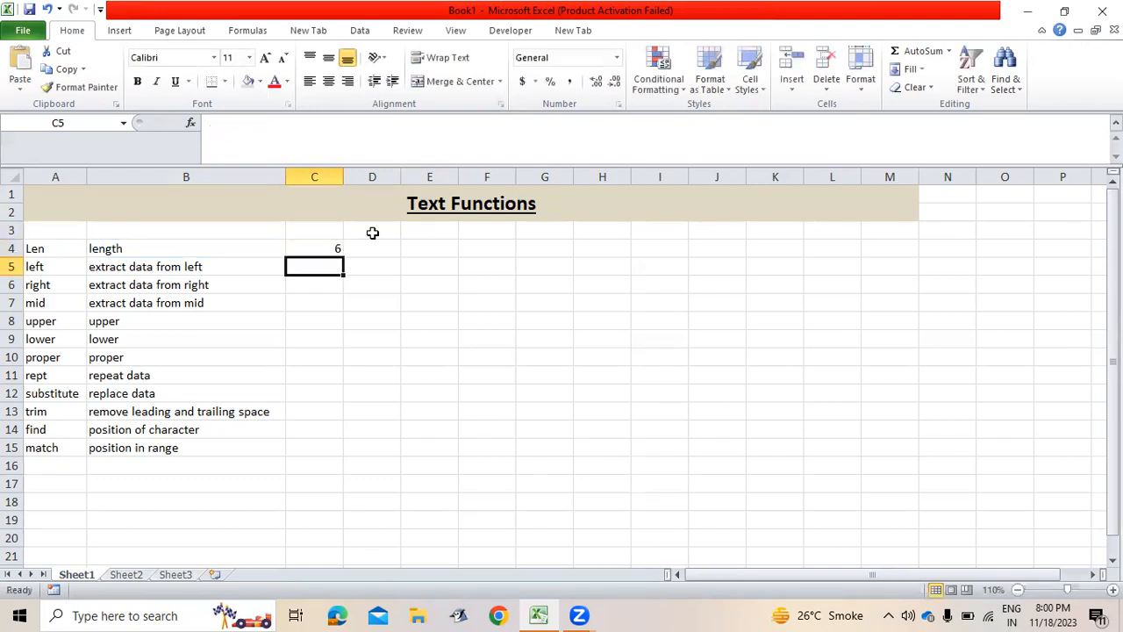
Enter =LEN("hi") in D4, returning 2, and begin a LEFT formula in C5.
{"action": "key", "text": "Up"}
{"action": "key", "text": "Right"}
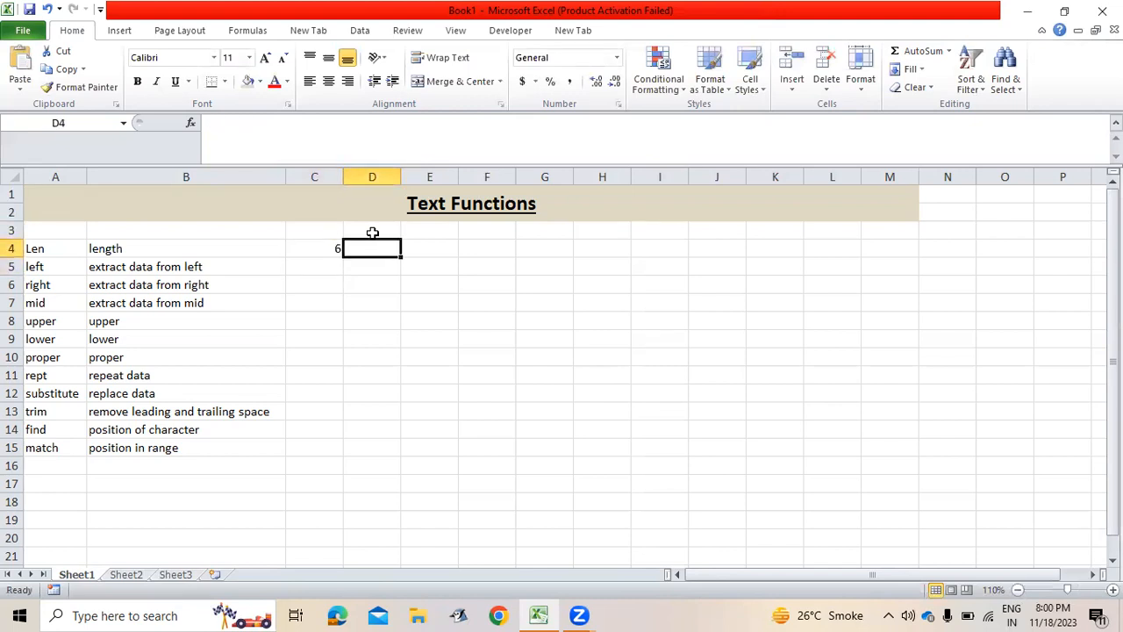
{"action": "type", "text": "=len"}
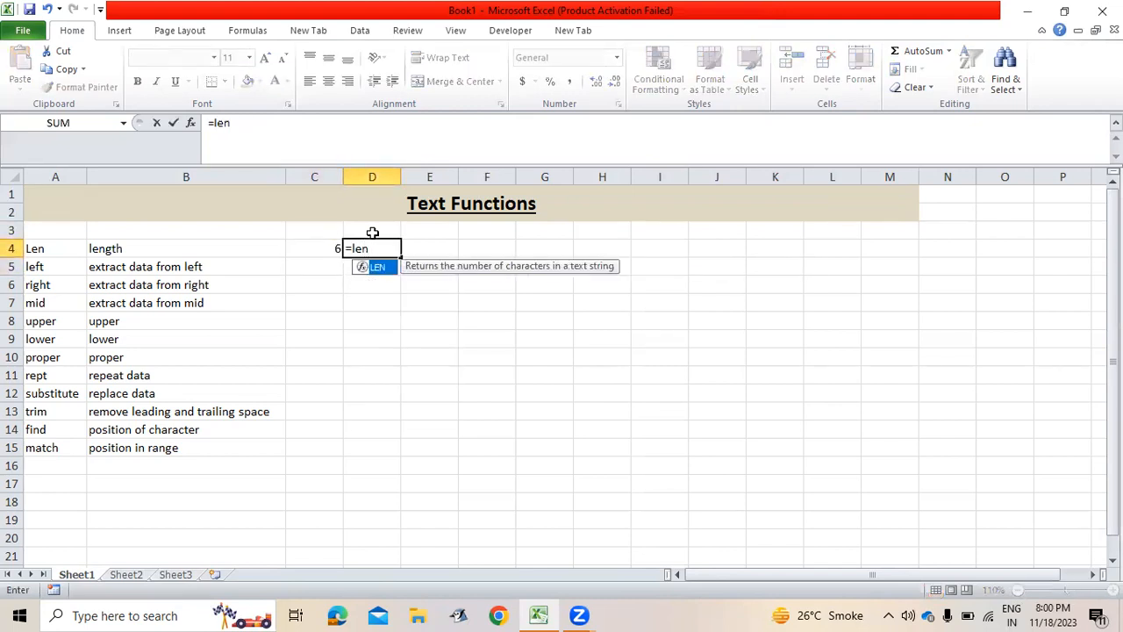
{"action": "type", "text": "(\"hi\")"}
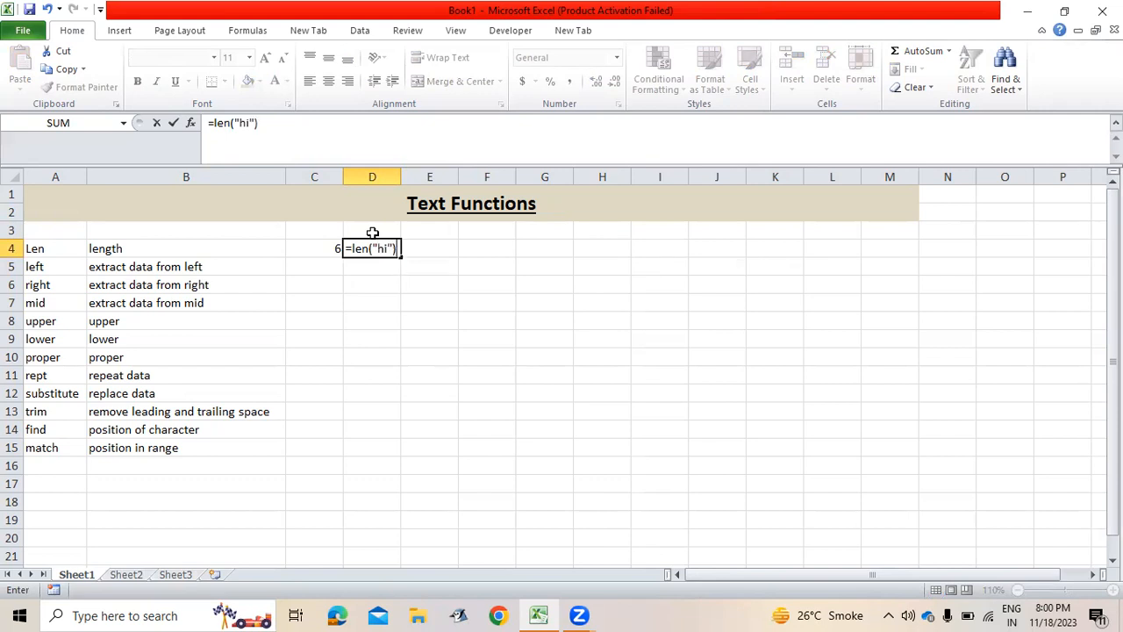
{"action": "key", "text": "Return"}
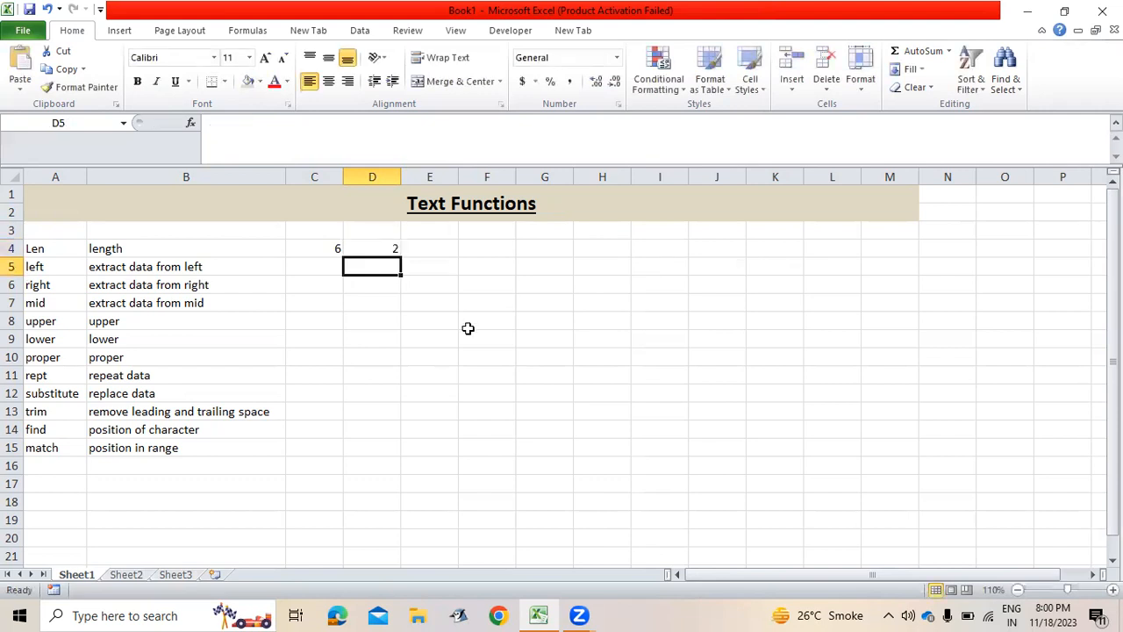
{"action": "key", "text": "Left"}
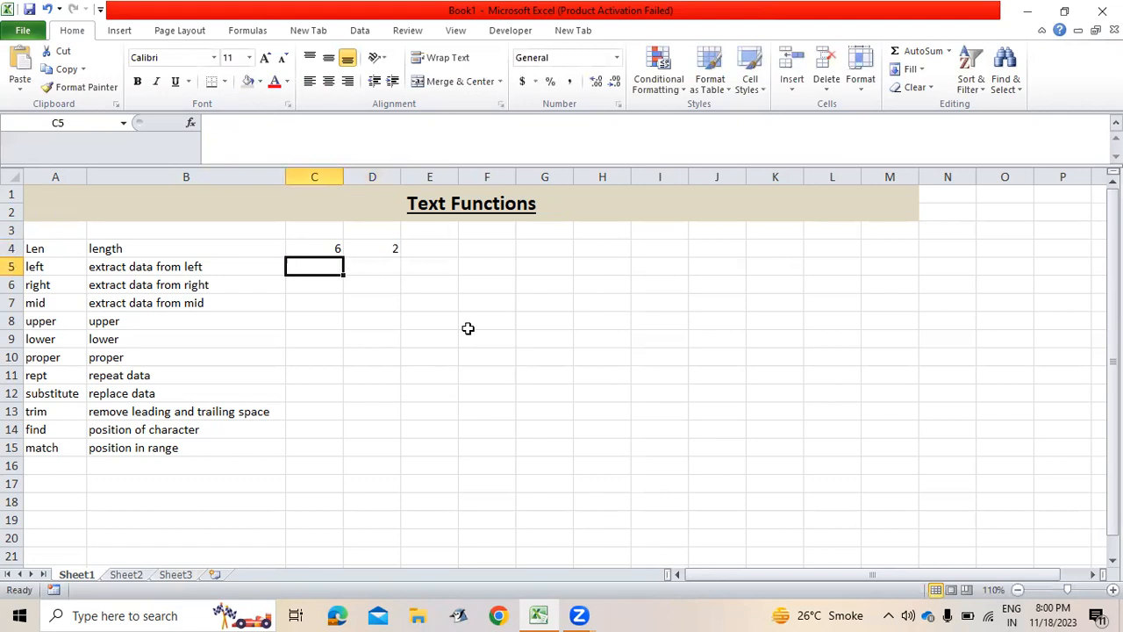
{"action": "type", "text": "=left"}
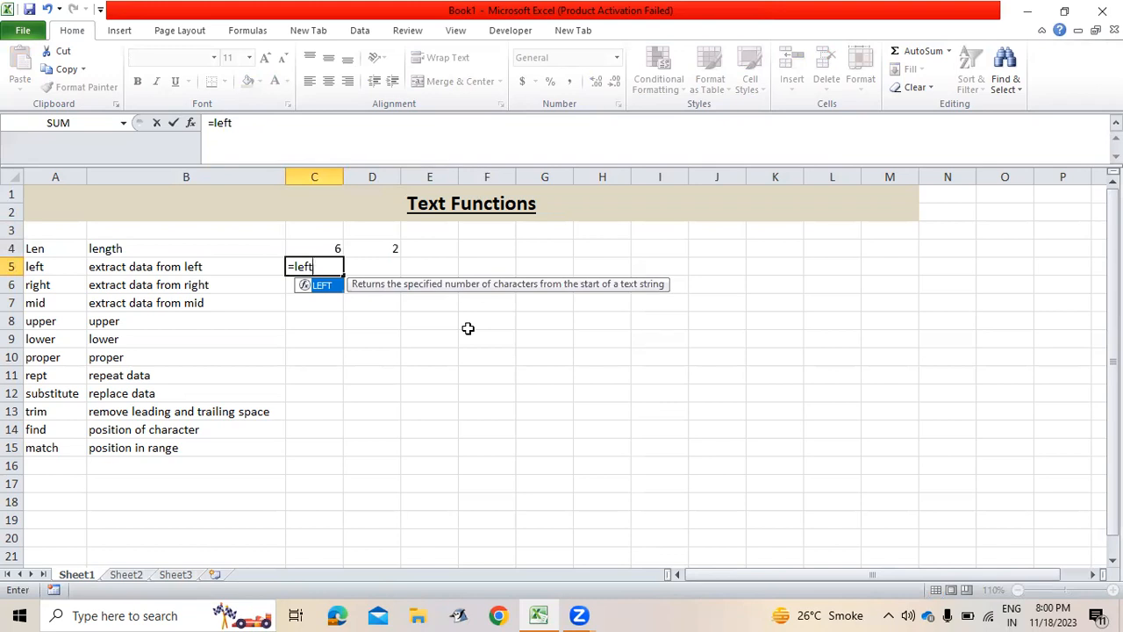
Enter =LEFT(B4,2) in C5, then edit it to =LEFT(B4) to show just l.
{"action": "key", "text": "Tab"}
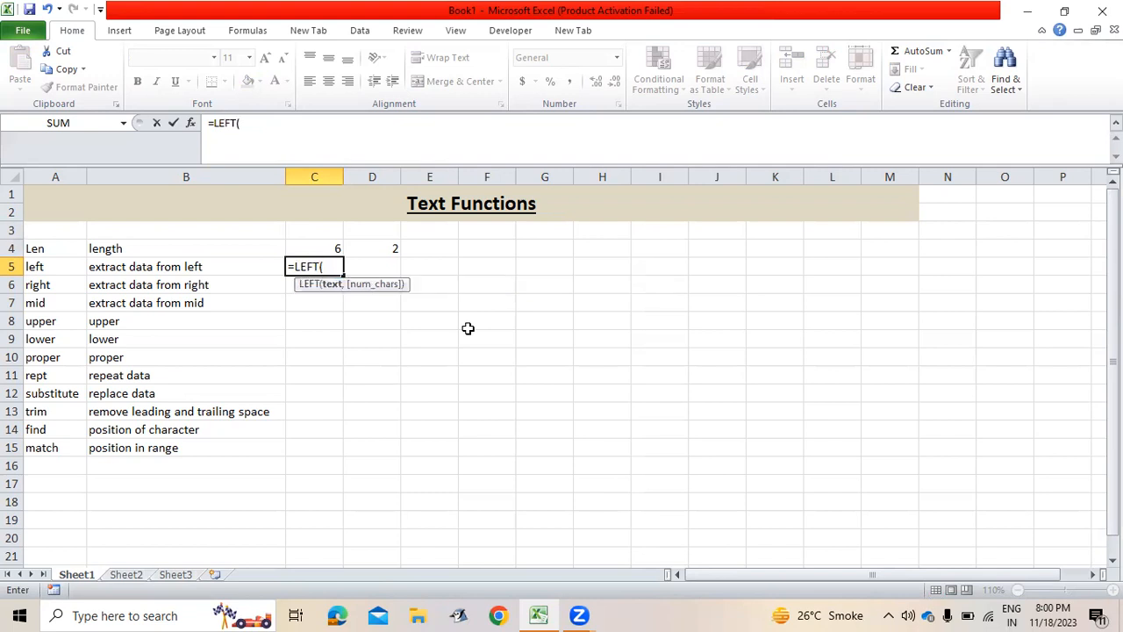
{"action": "key", "text": "Left"}
{"action": "key", "text": "Left"}
{"action": "key", "text": "Right"}
{"action": "key", "text": "Up"}
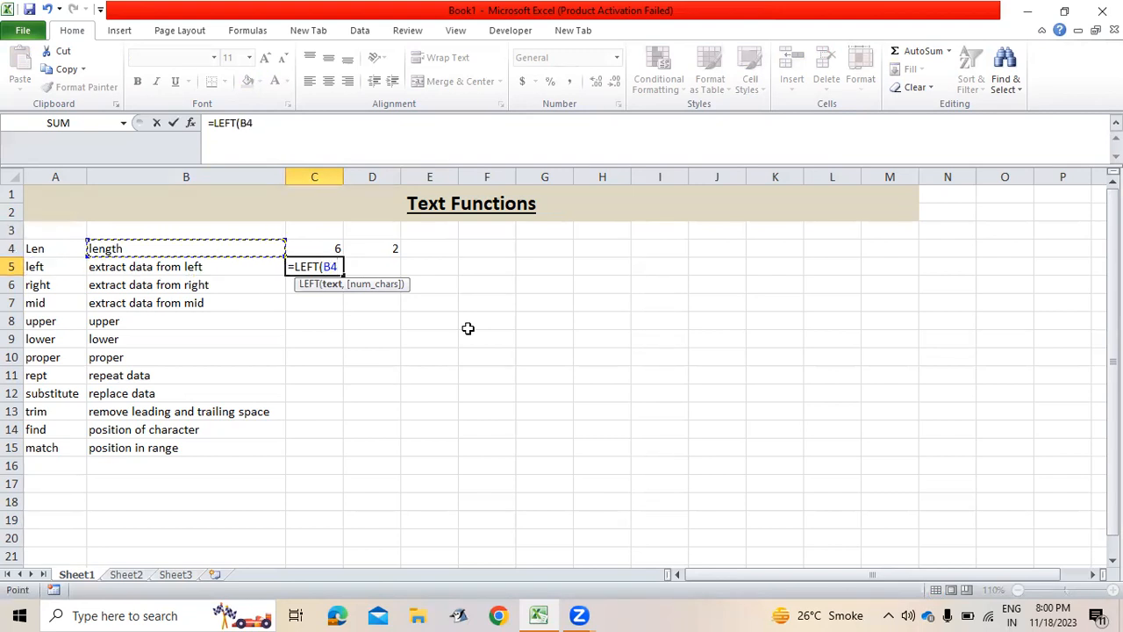
{"action": "type", "text": ","}
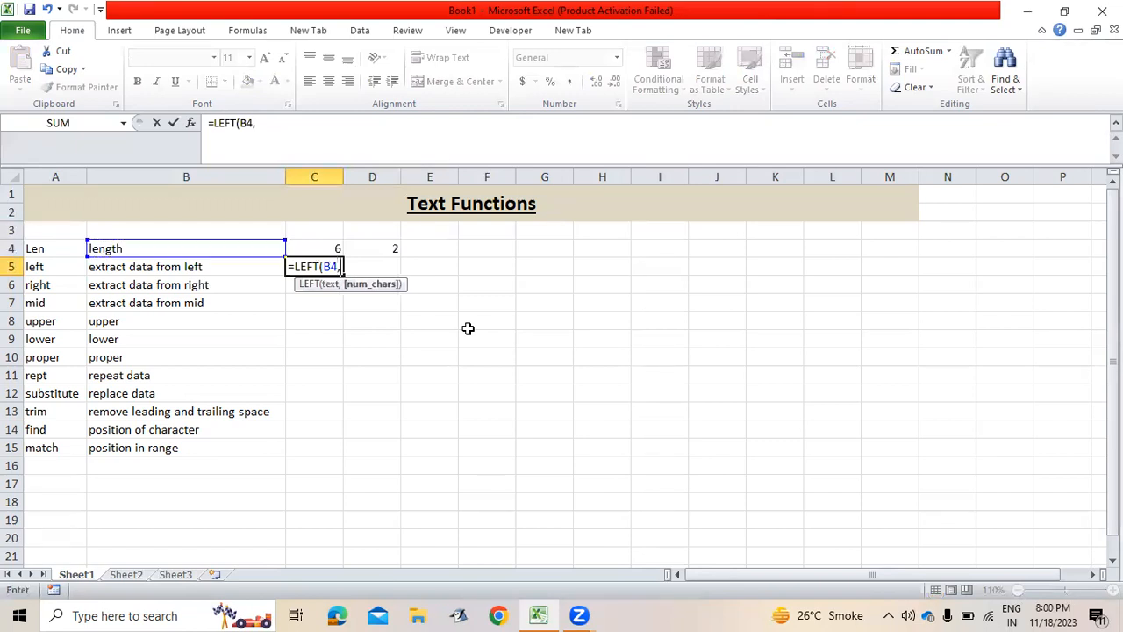
{"action": "type", "text": "2)"}
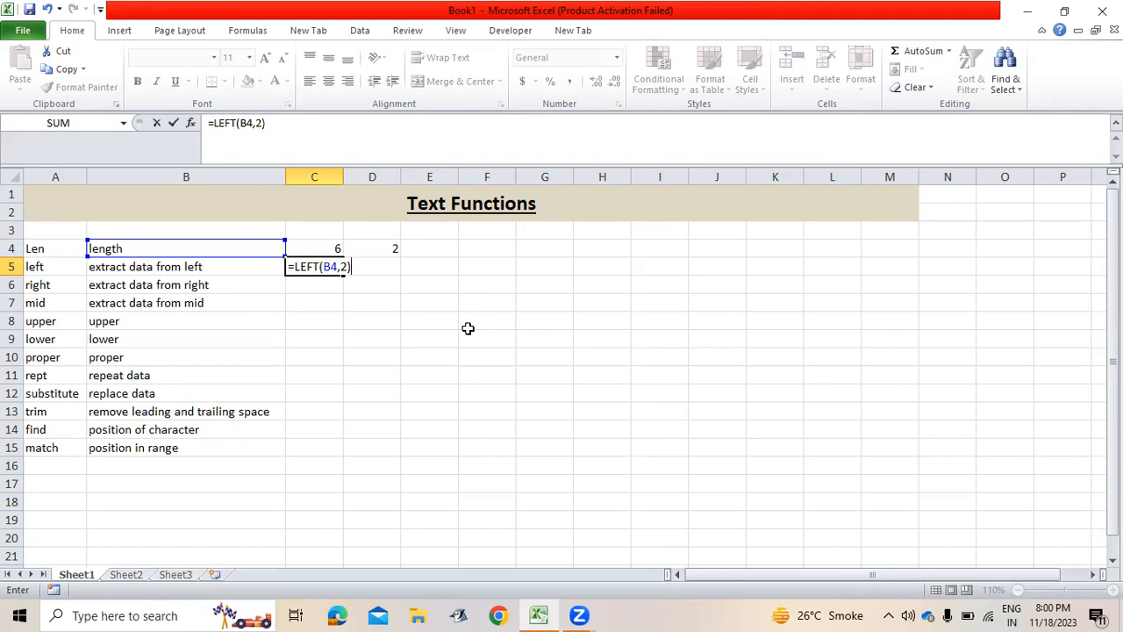
{"action": "key", "text": "Return"}
{"action": "key", "text": "Up"}
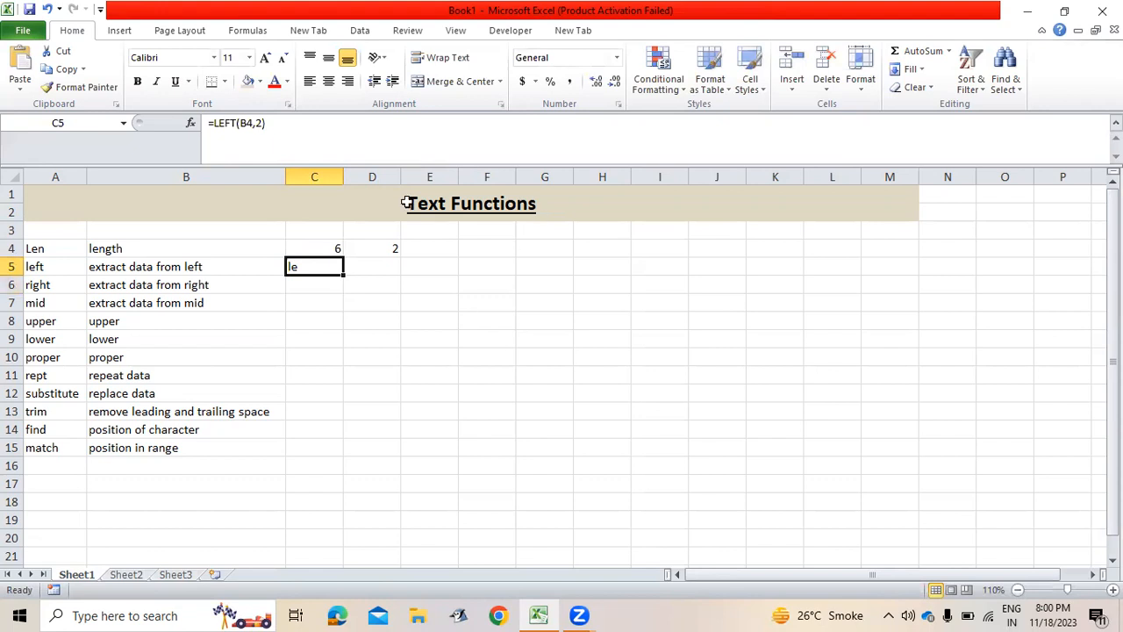
{"action": "left_click", "coordinate": [281, 127]}
{"action": "key", "text": "BackSpace"}
{"action": "key", "text": "BackSpace"}
{"action": "key", "text": "BackSpace"}
{"action": "type", "text": ")"}
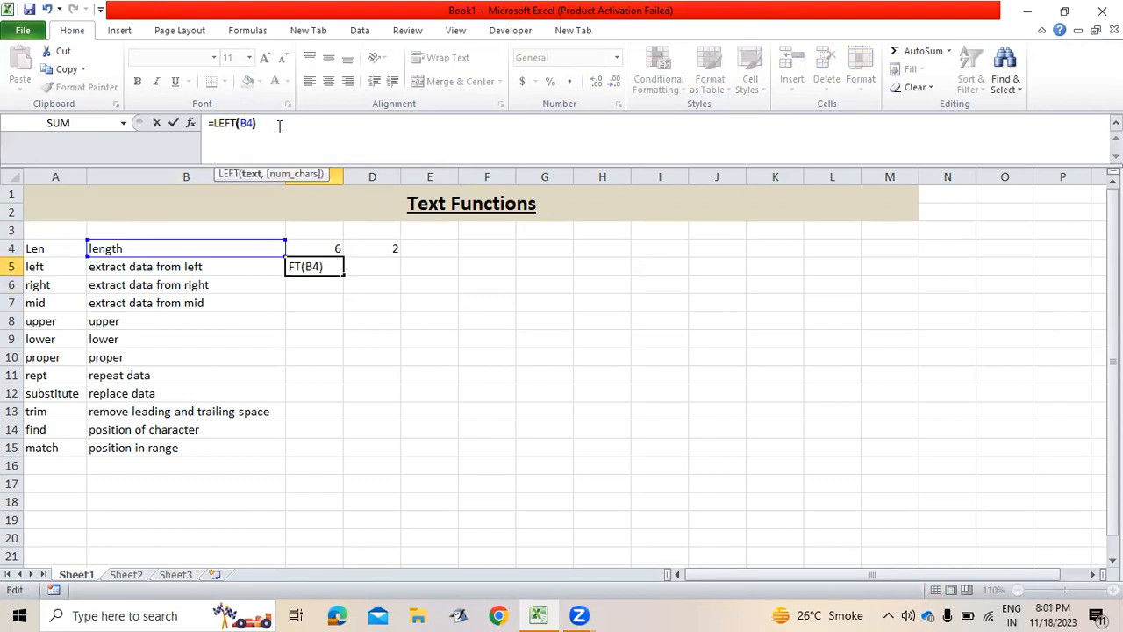
{"action": "key", "text": "Return"}
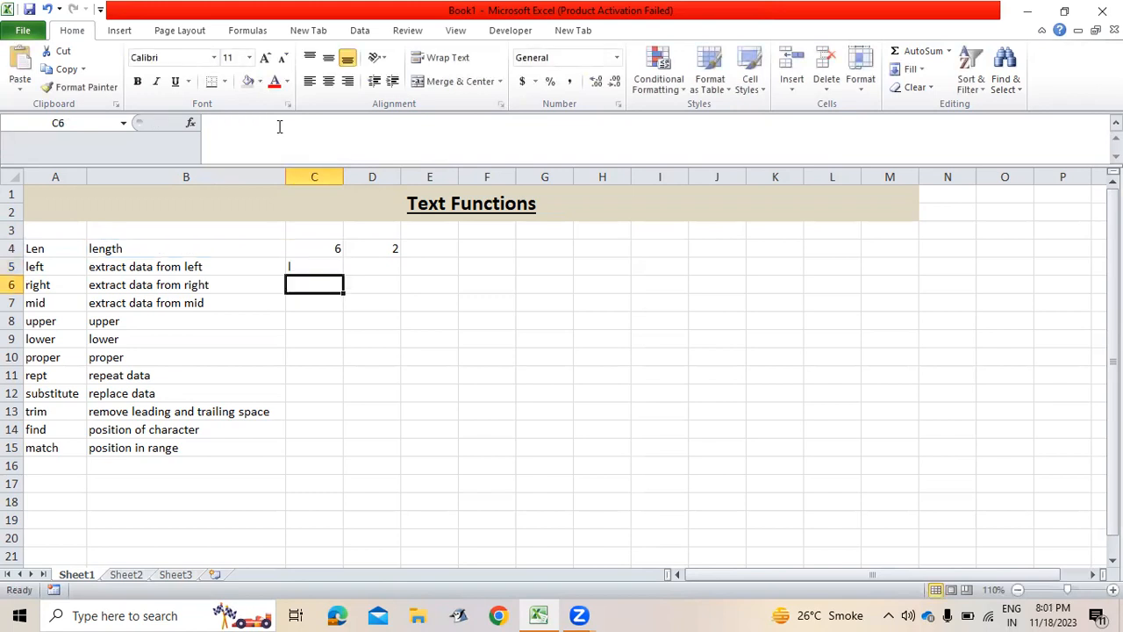
Enter =RIGHT(B4,3) in C6 to show gth, and begin a MID formula in C7.
{"action": "type", "text": "=righ"}
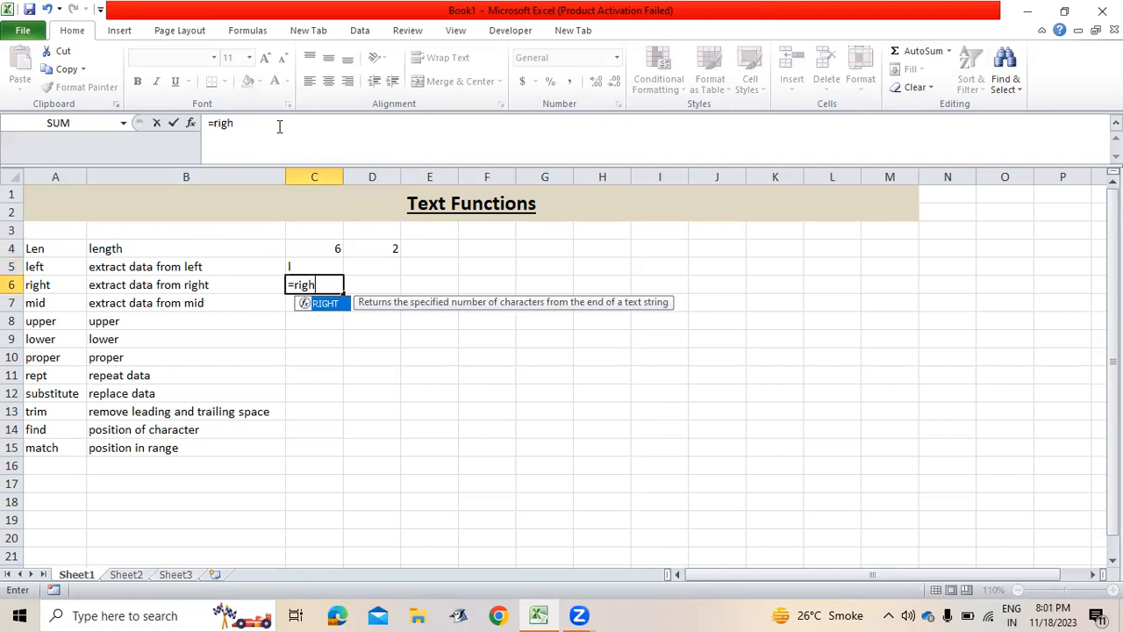
{"action": "key", "text": "Tab"}
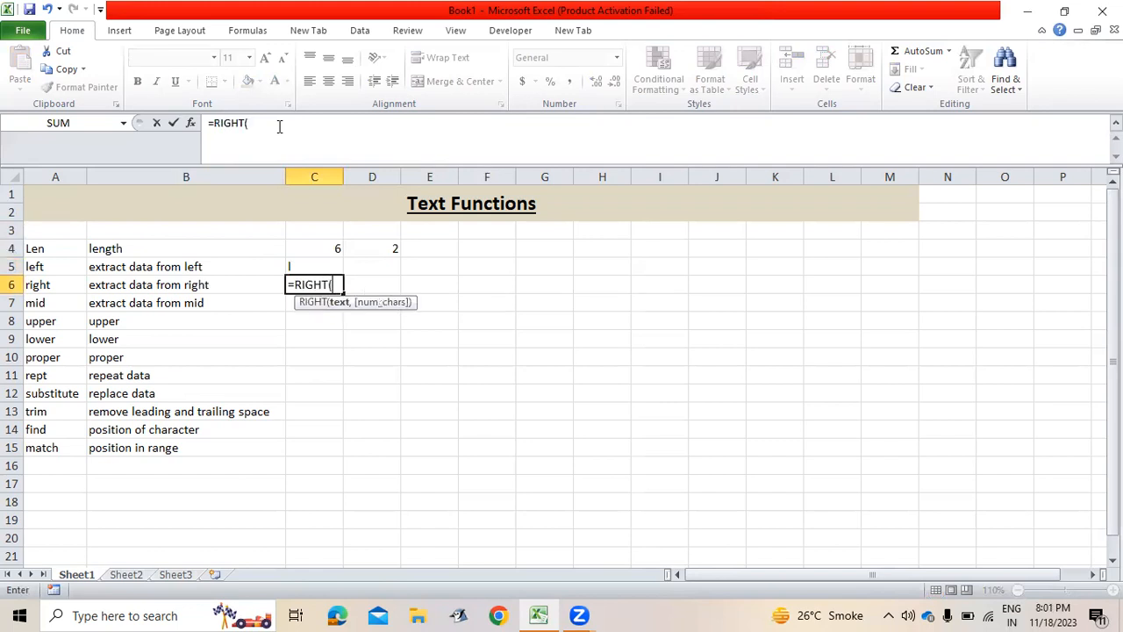
{"action": "key", "text": "Left"}
{"action": "key", "text": "Up"}
{"action": "key", "text": "Up"}
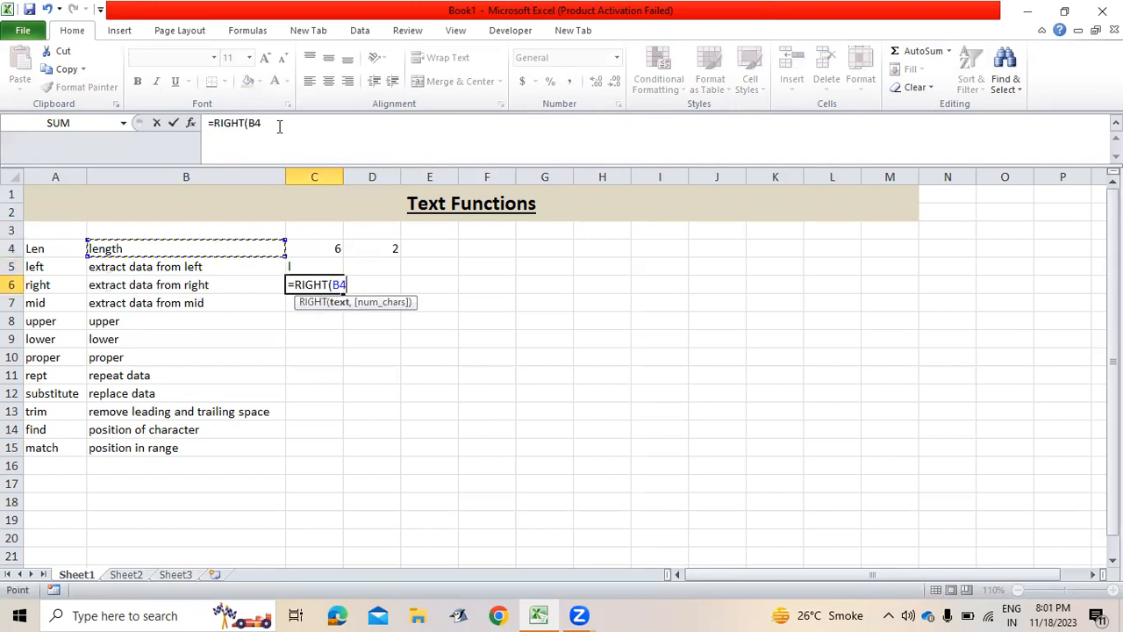
{"action": "type", "text": ",3)"}
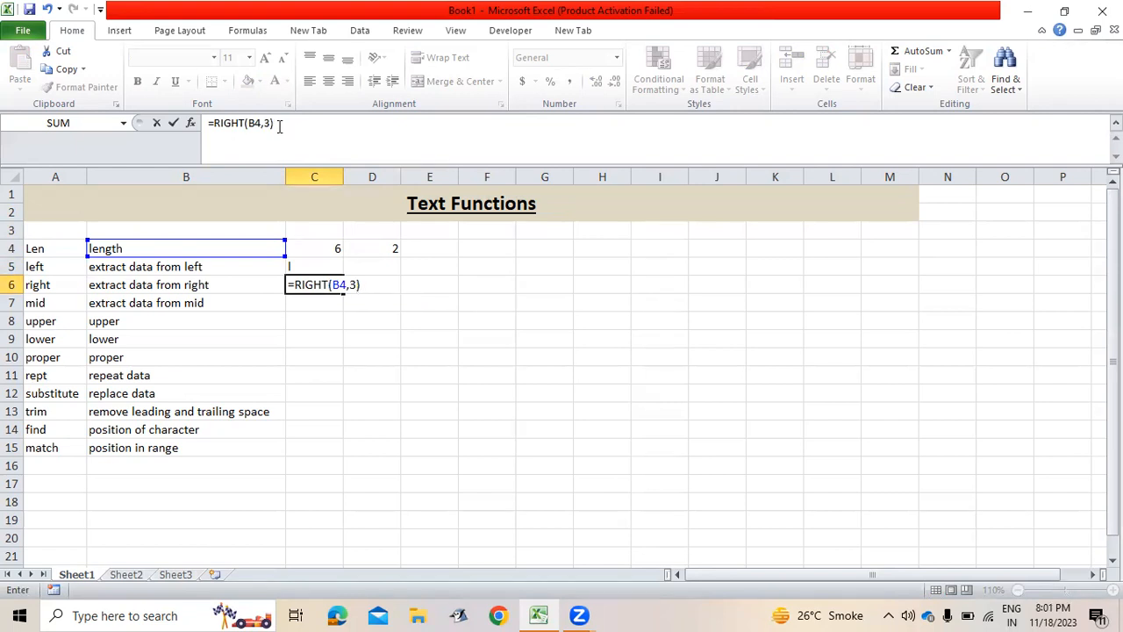
{"action": "key", "text": "Return"}
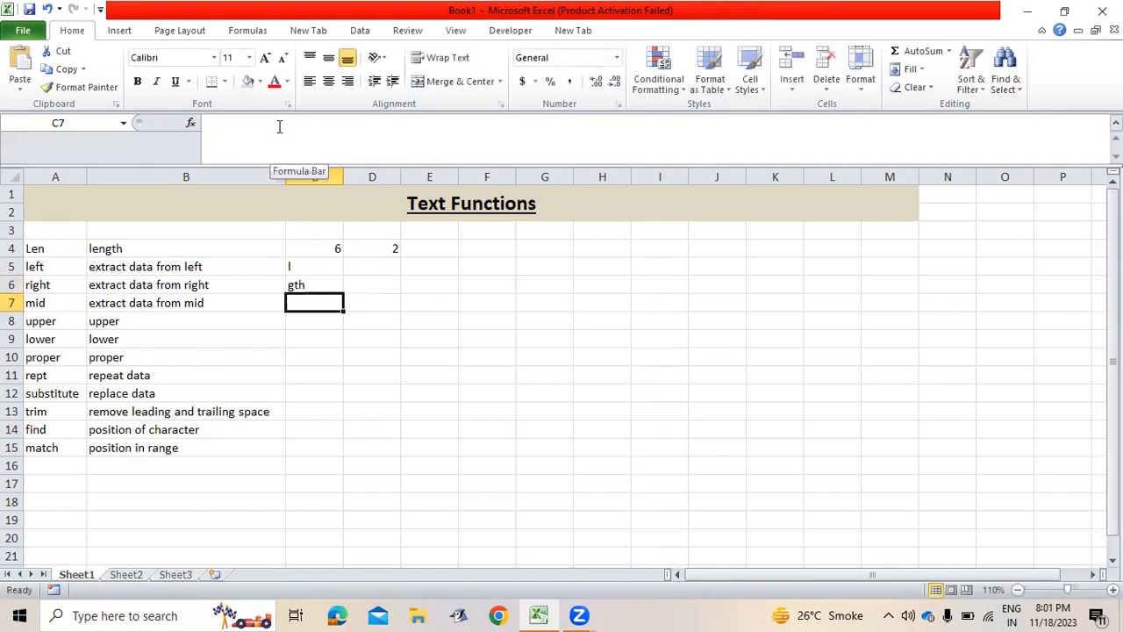
{"action": "type", "text": "=mid"}
{"action": "key", "text": "Tab"}
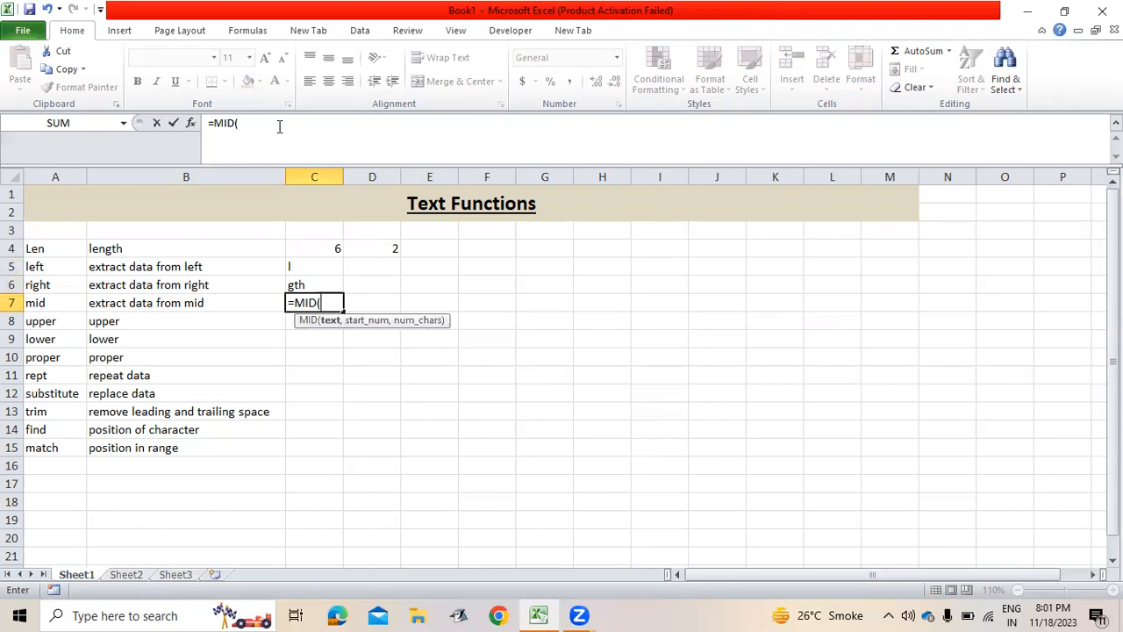
Complete =MID(B4,2,3) in C7 so it shows eng.
{"action": "key", "text": "Left"}
{"action": "key", "text": "Up"}
{"action": "key", "text": "Up"}
{"action": "key", "text": "Up"}
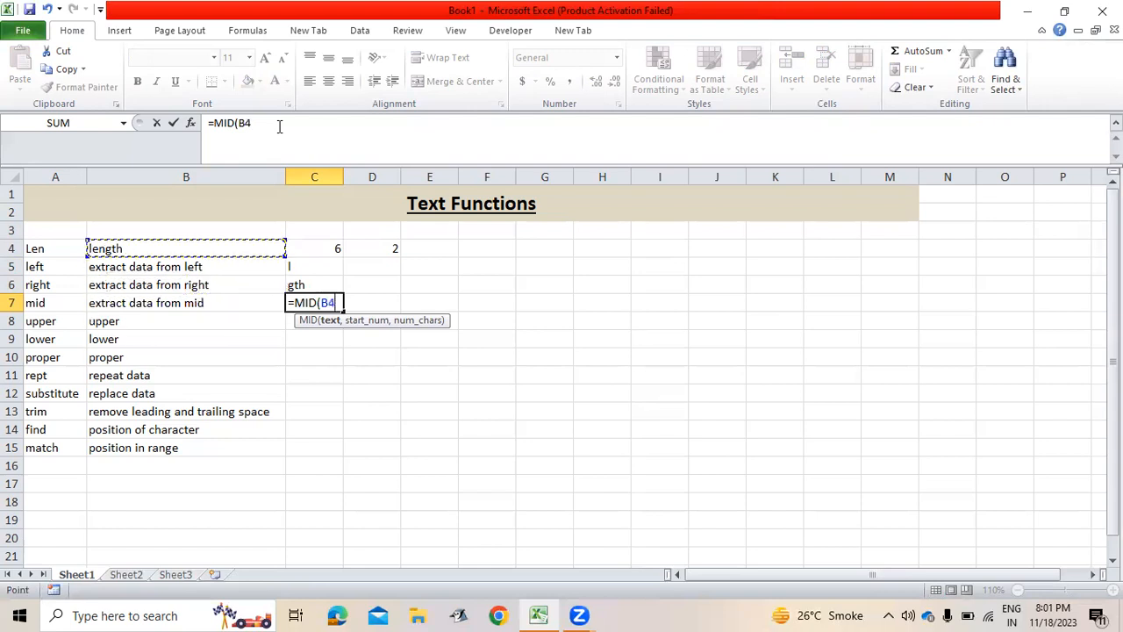
{"action": "type", "text": ","}
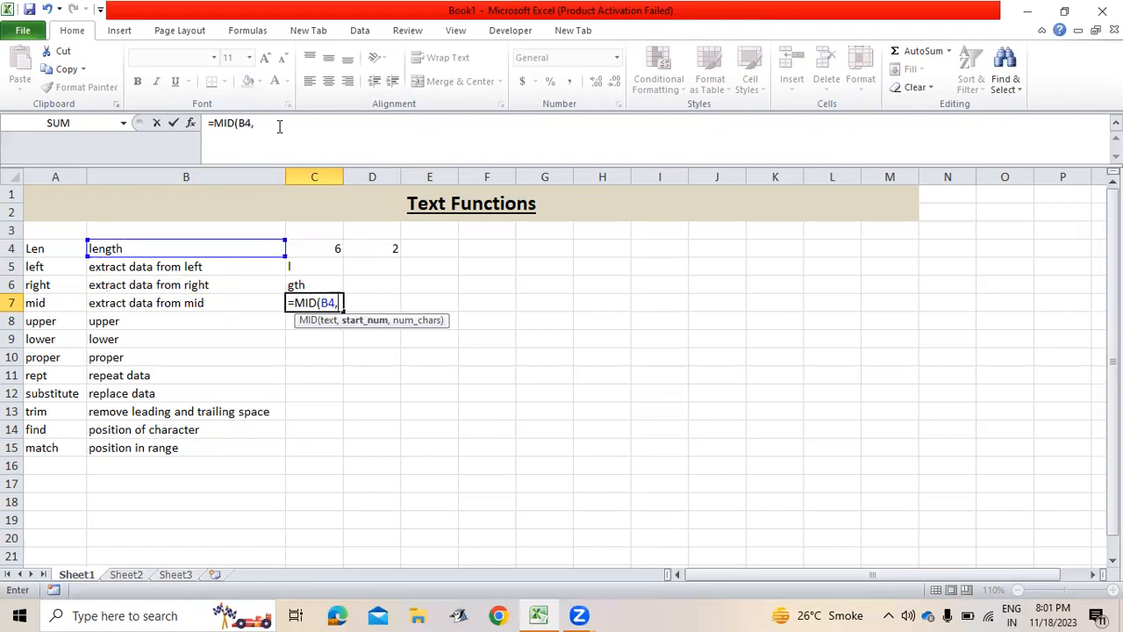
{"action": "type", "text": "2,3)"}
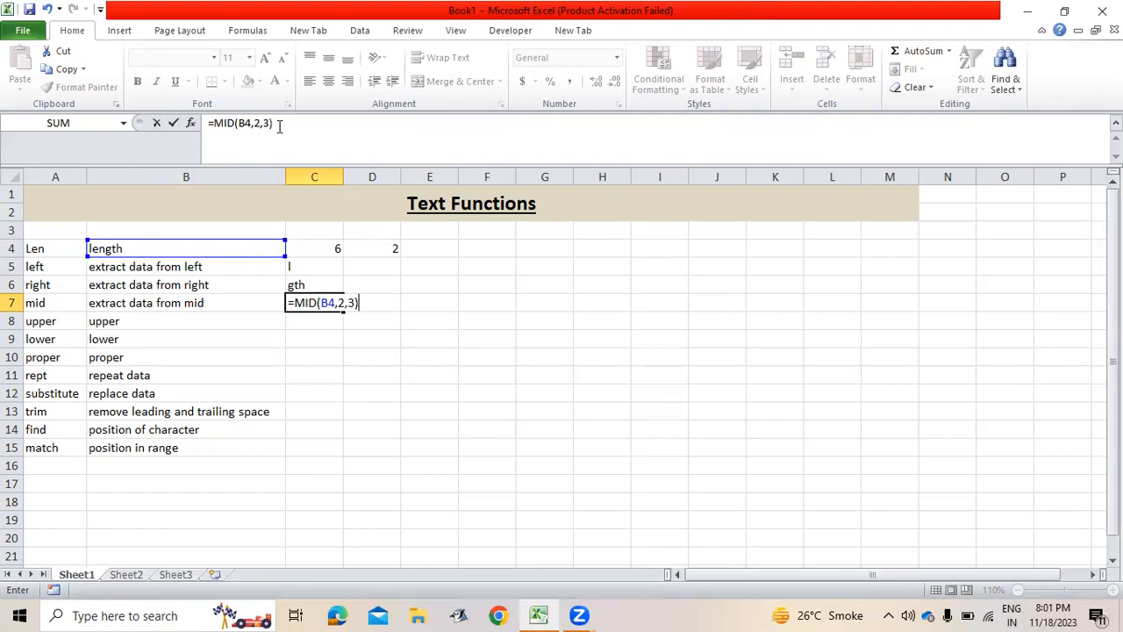
{"action": "key", "text": "Return"}
Enter =UPPER(B5) in C8 and =LOWER(C8) in C9.
{"action": "type", "text": "=upp"}
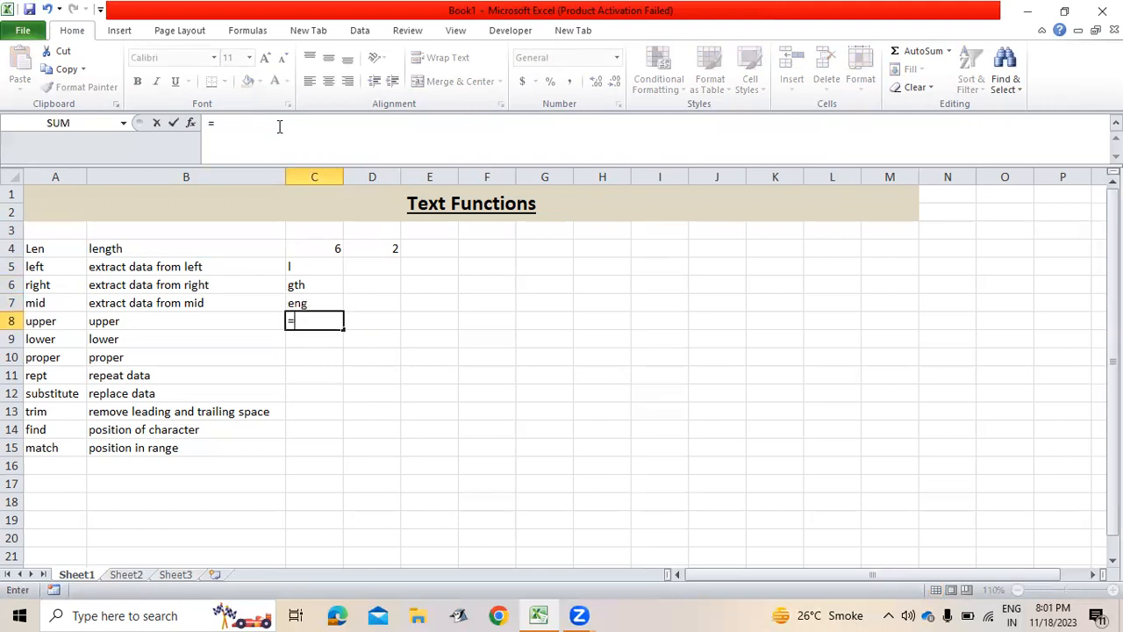
{"action": "key", "text": "Tab"}
{"action": "key", "text": "Left"}
{"action": "key", "text": "Up"}
{"action": "key", "text": "Up"}
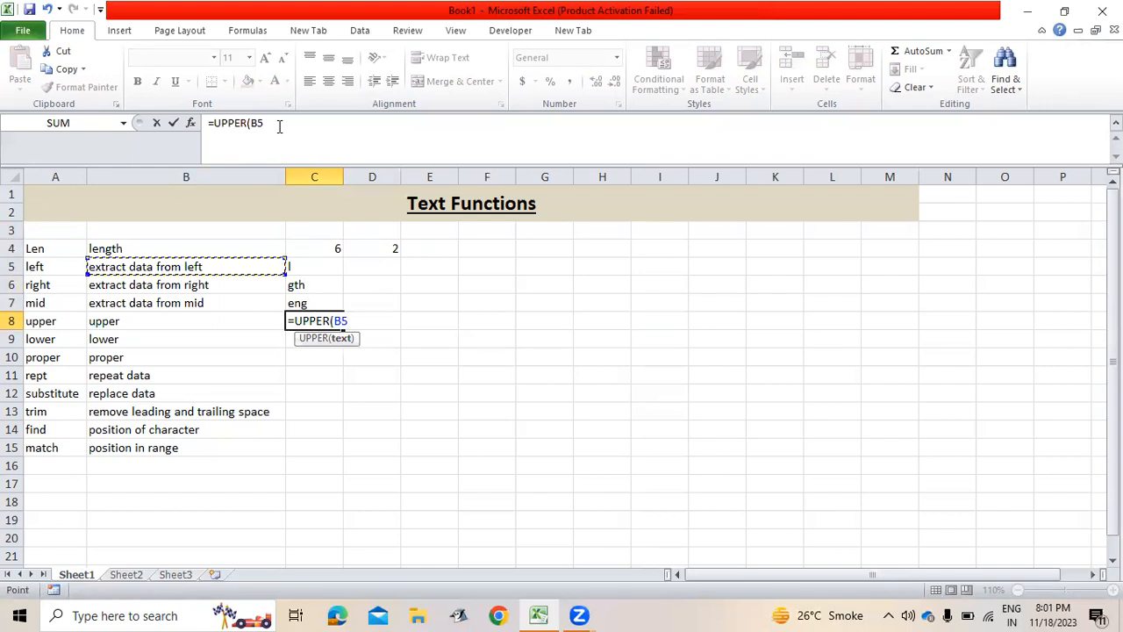
{"action": "key", "text": "Return"}
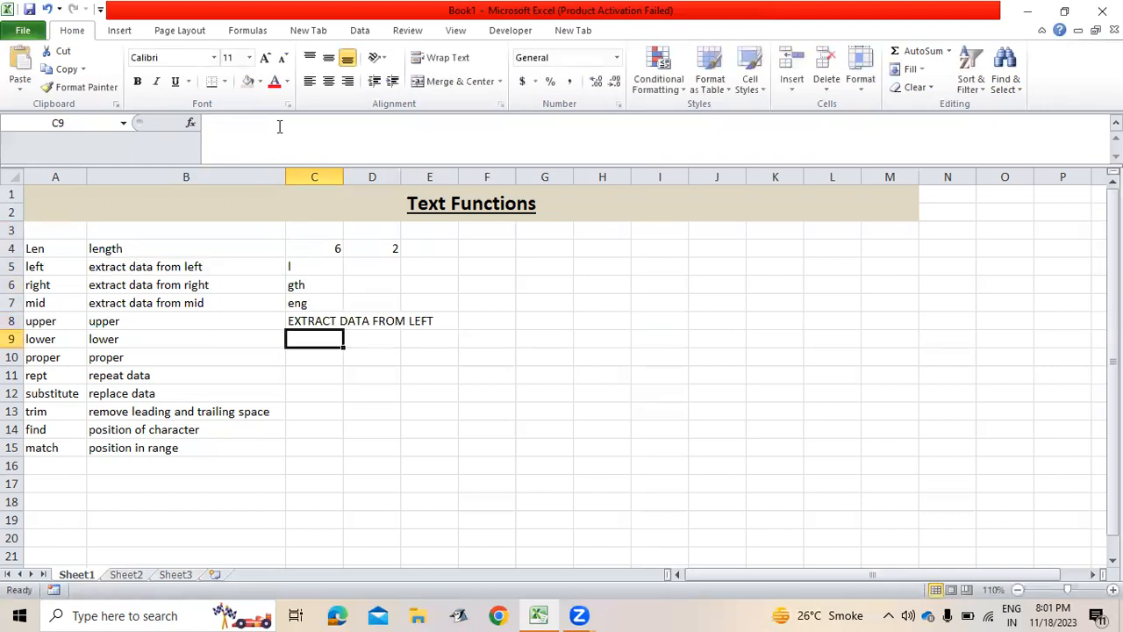
{"action": "type", "text": "=low"}
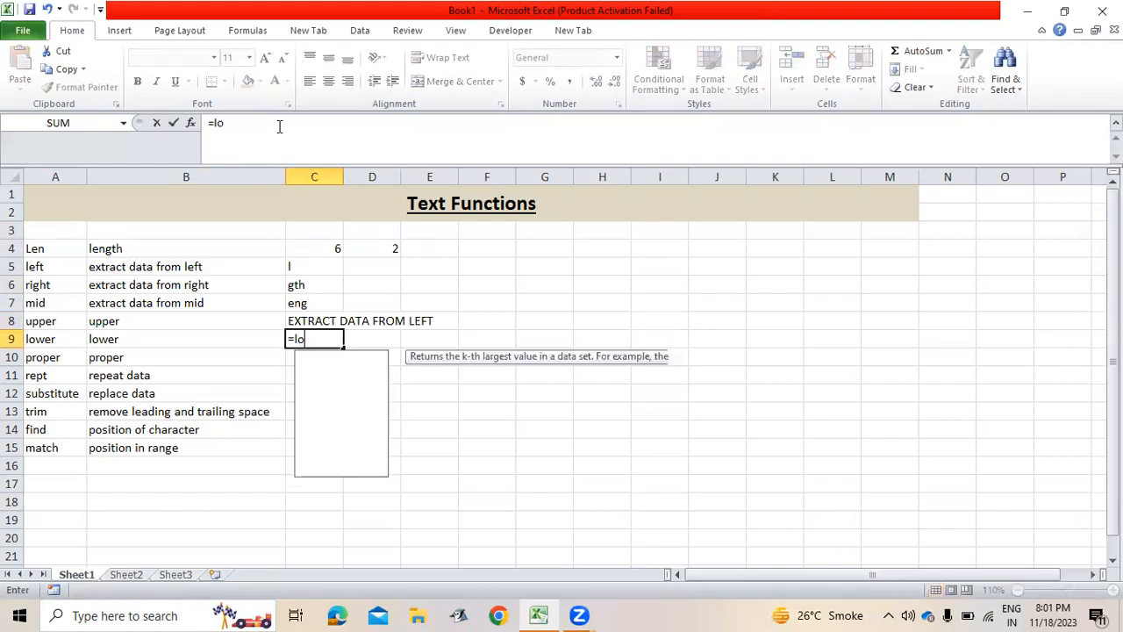
{"action": "key", "text": "Tab"}
{"action": "key", "text": "Up"}
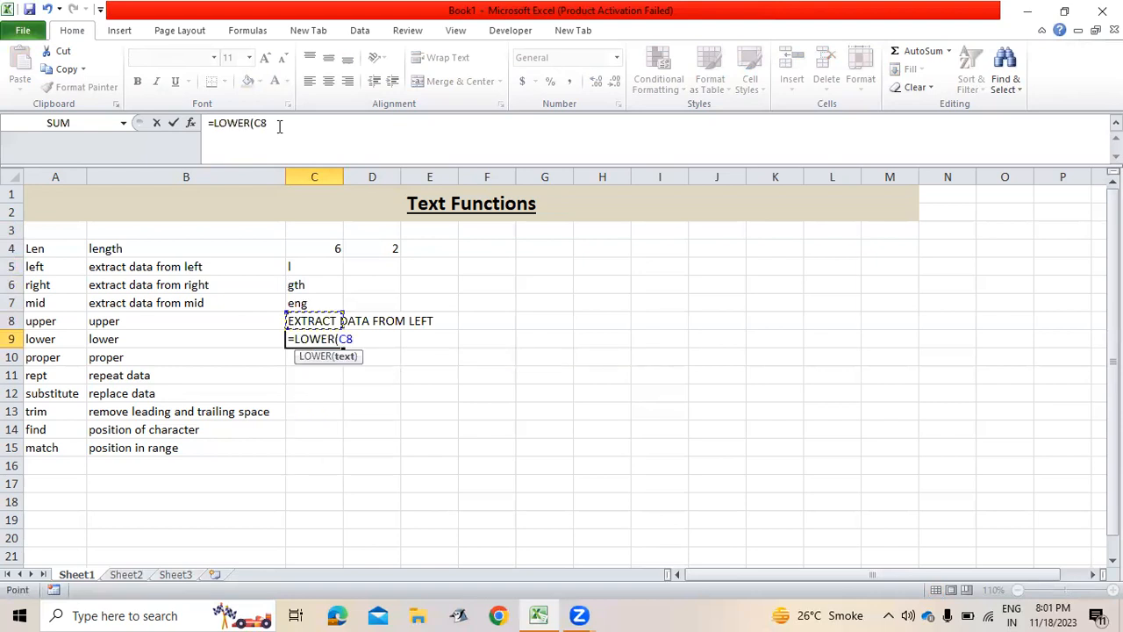
{"action": "key", "text": "Return"}
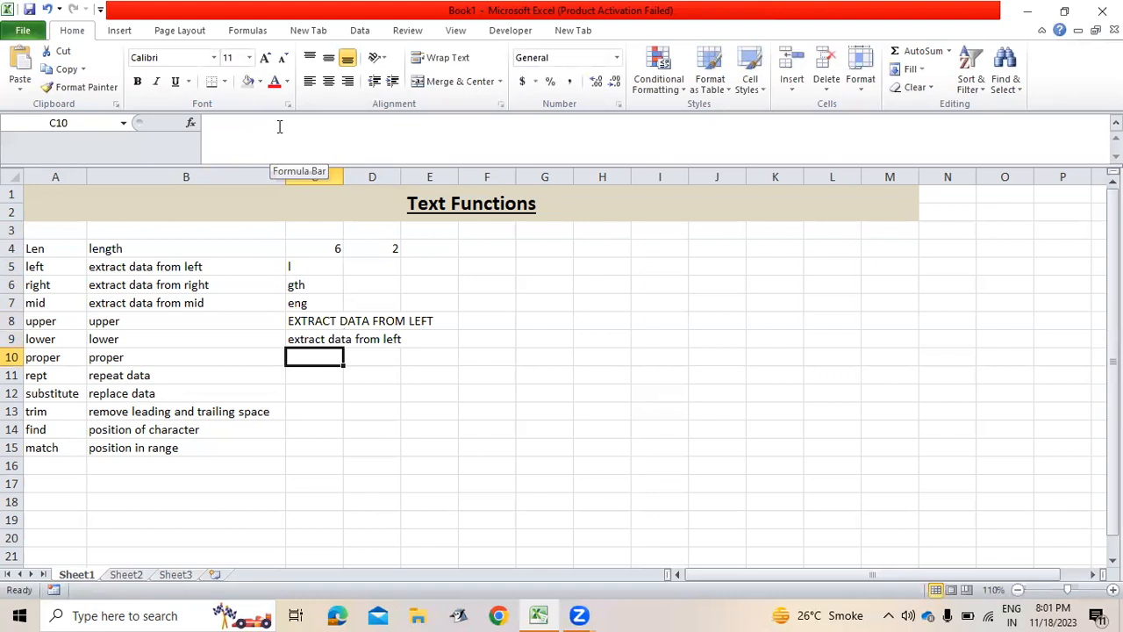
Enter =PROPER(C9) in C10 to give the title-case description.
{"action": "type", "text": "=pro"}
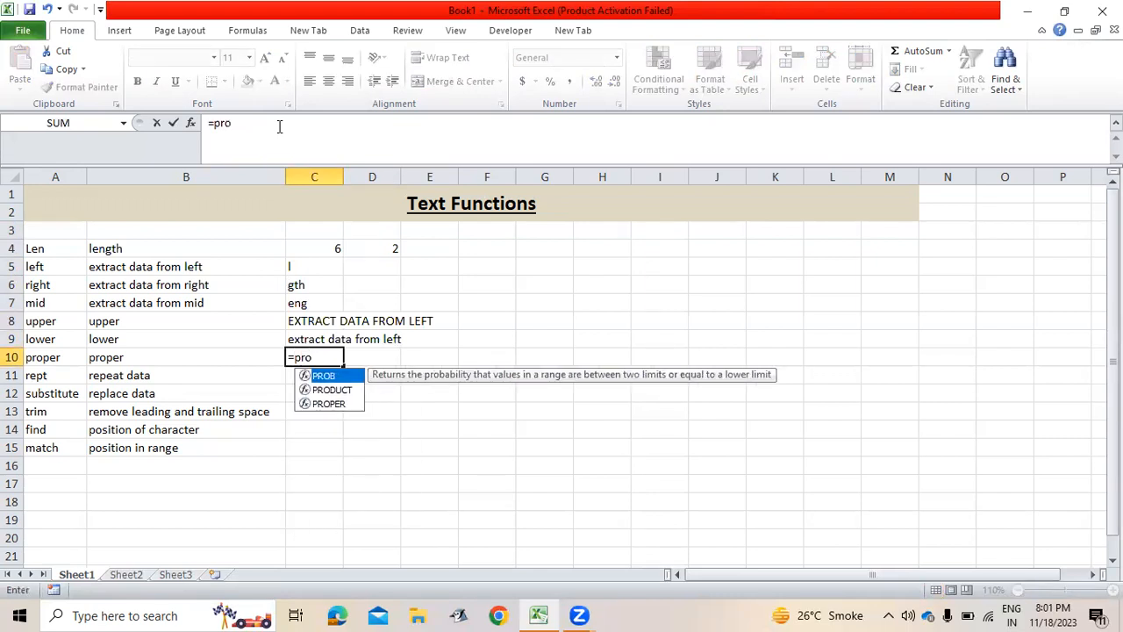
{"action": "key", "text": "Down"}
{"action": "key", "text": "Down"}
{"action": "key", "text": "Tab"}
{"action": "key", "text": "Up"}
{"action": "type", "text": ")"}
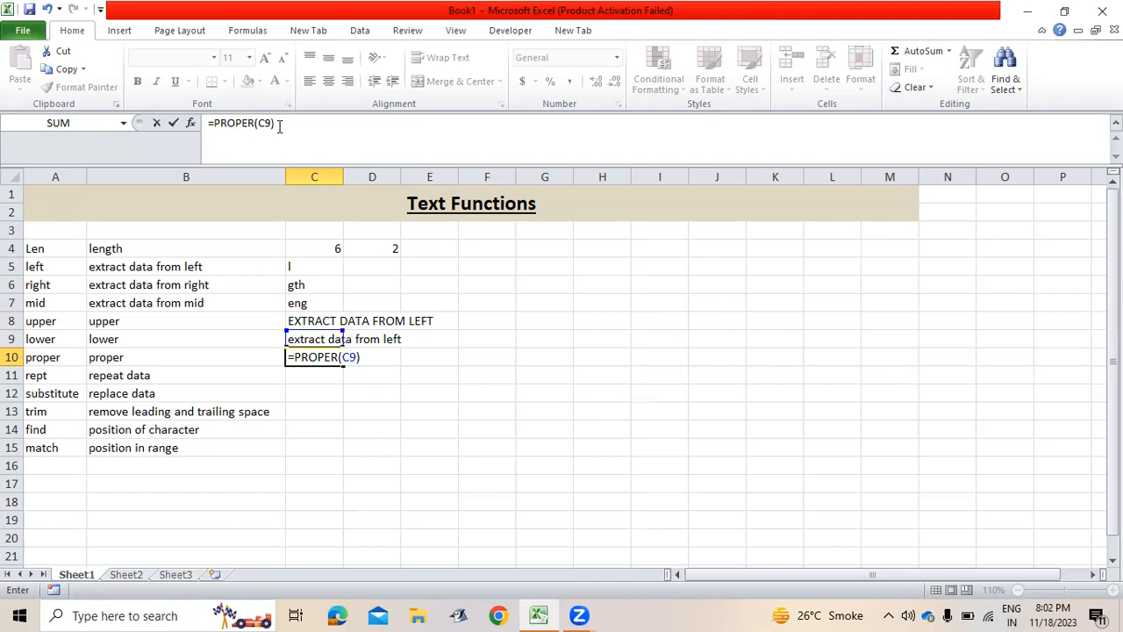
{"action": "key", "text": "Return"}
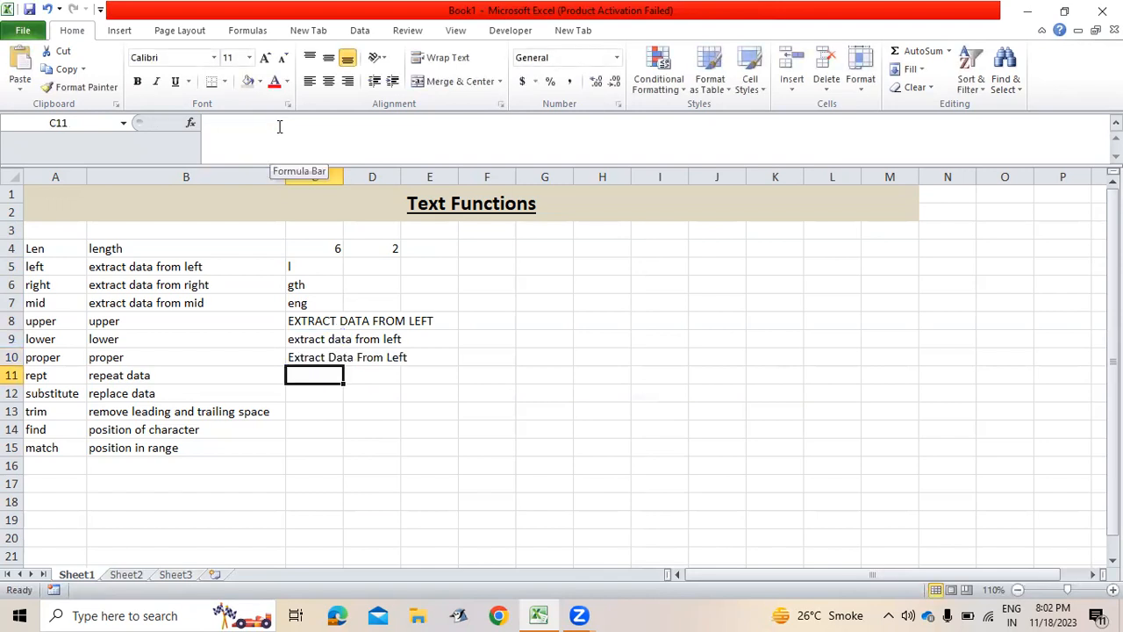
{"action": "key", "text": "Up"}
{"action": "key", "text": "Up"}
{"action": "key", "text": "Up"}
{"action": "key", "text": "Up"}
{"action": "key", "text": "Up"}
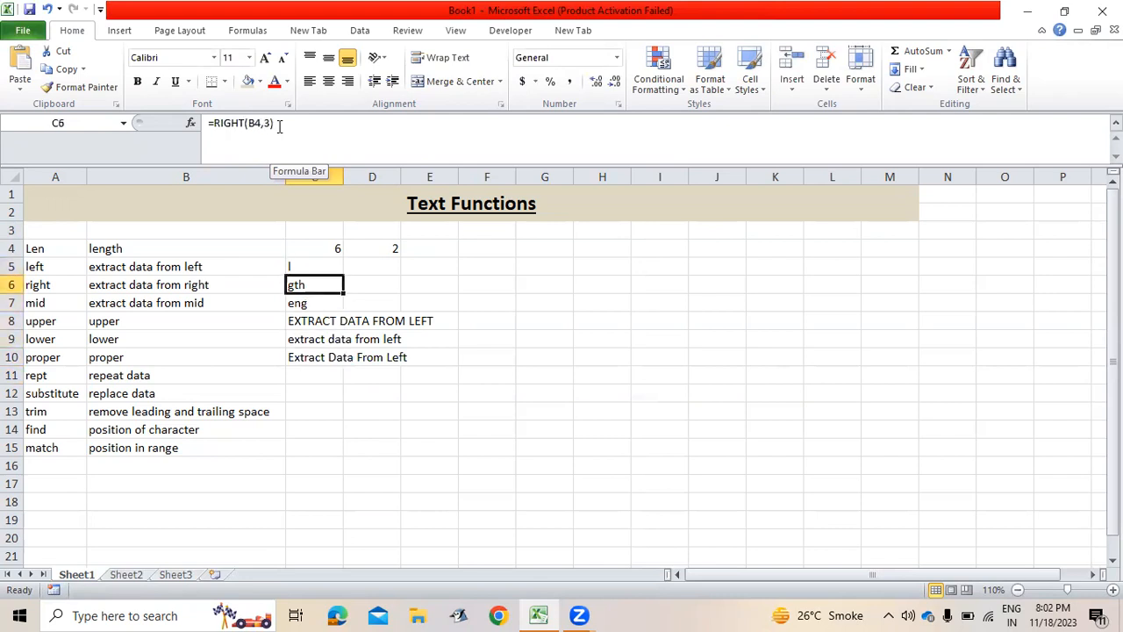
{"action": "key", "text": "Down"}
{"action": "key", "text": "Down"}
{"action": "key", "text": "Down"}
{"action": "key", "text": "Down"}
{"action": "key", "text": "Down"}
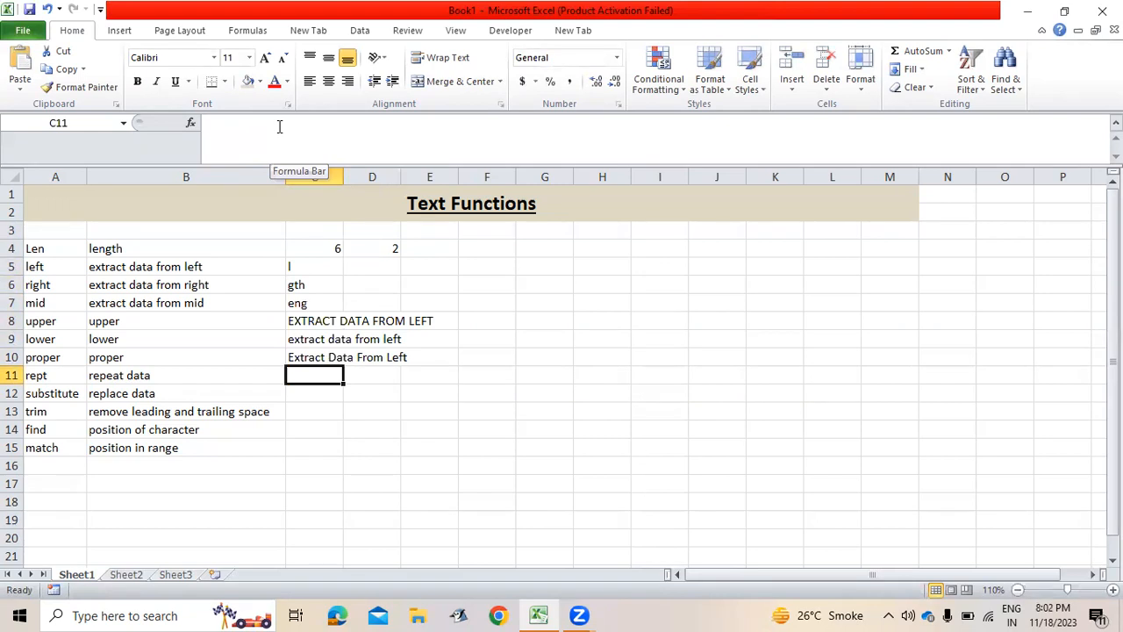
Enter =REPT("ram",3) in C11, then fix it to =REPT("ram ",3) for spaced output.
{"action": "type", "text": "=rep"}
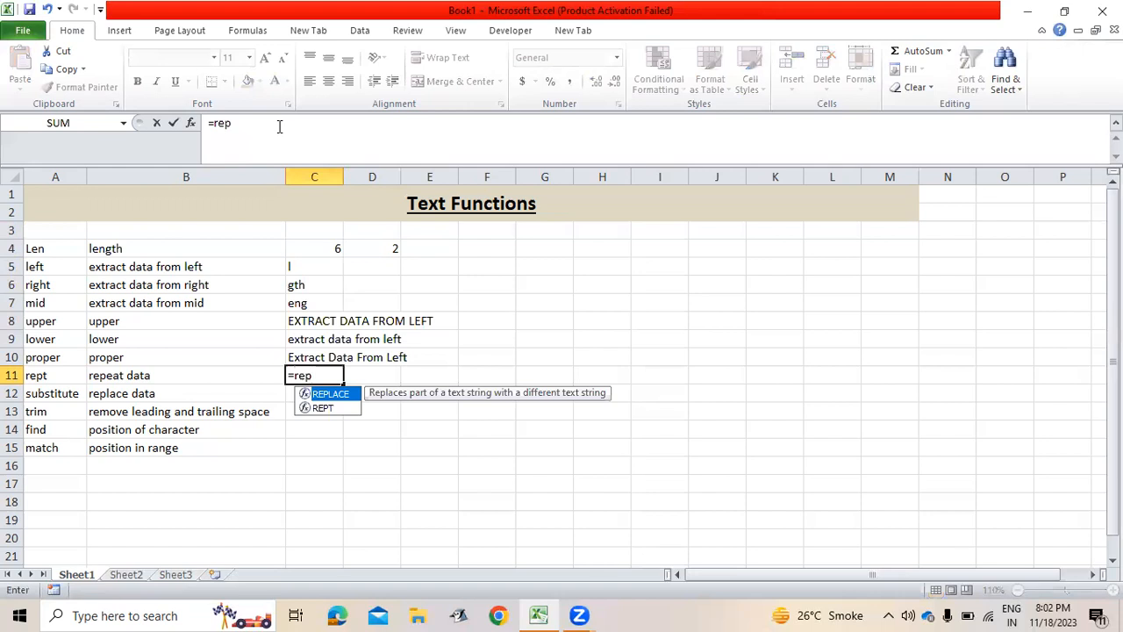
{"action": "key", "text": "Down"}
{"action": "key", "text": "Tab"}
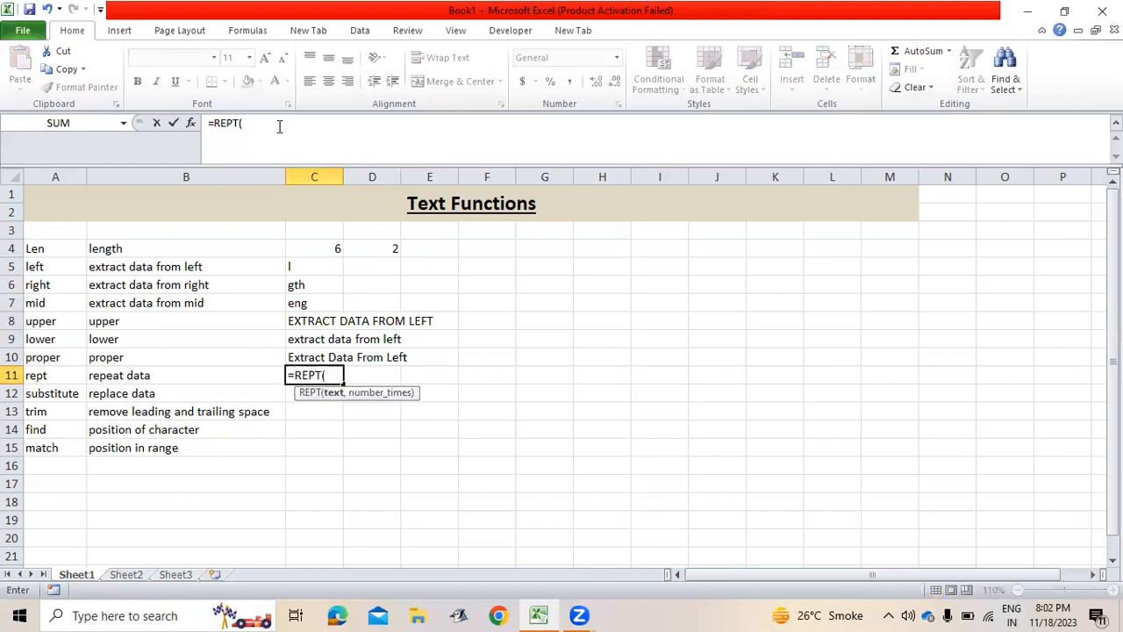
{"action": "type", "text": "\"ram\",3)"}
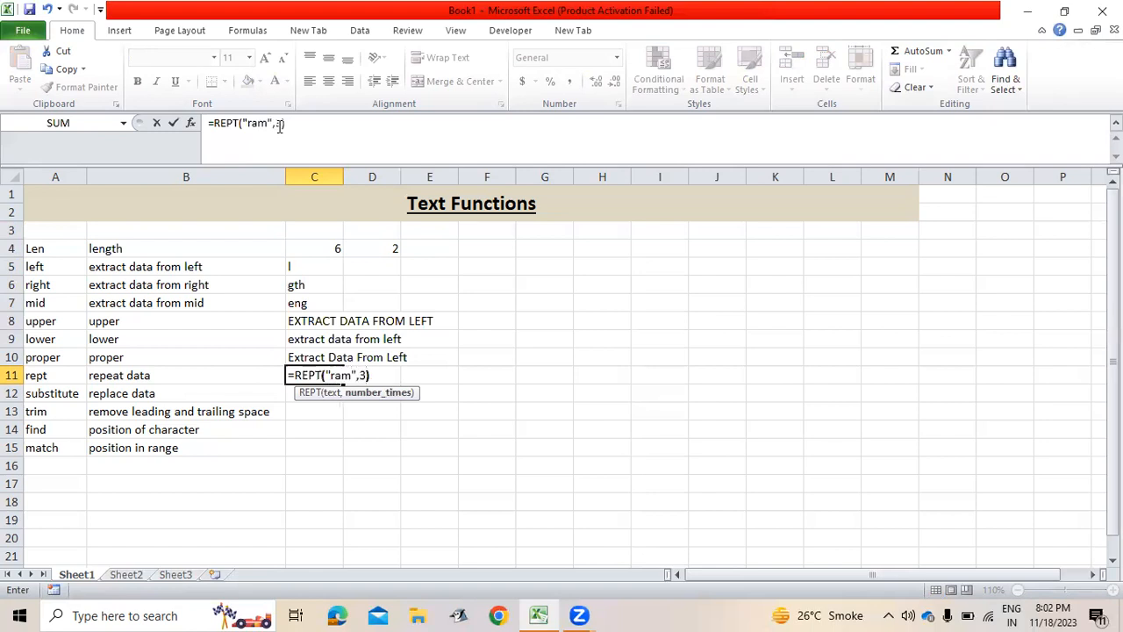
{"action": "key", "text": "Return"}
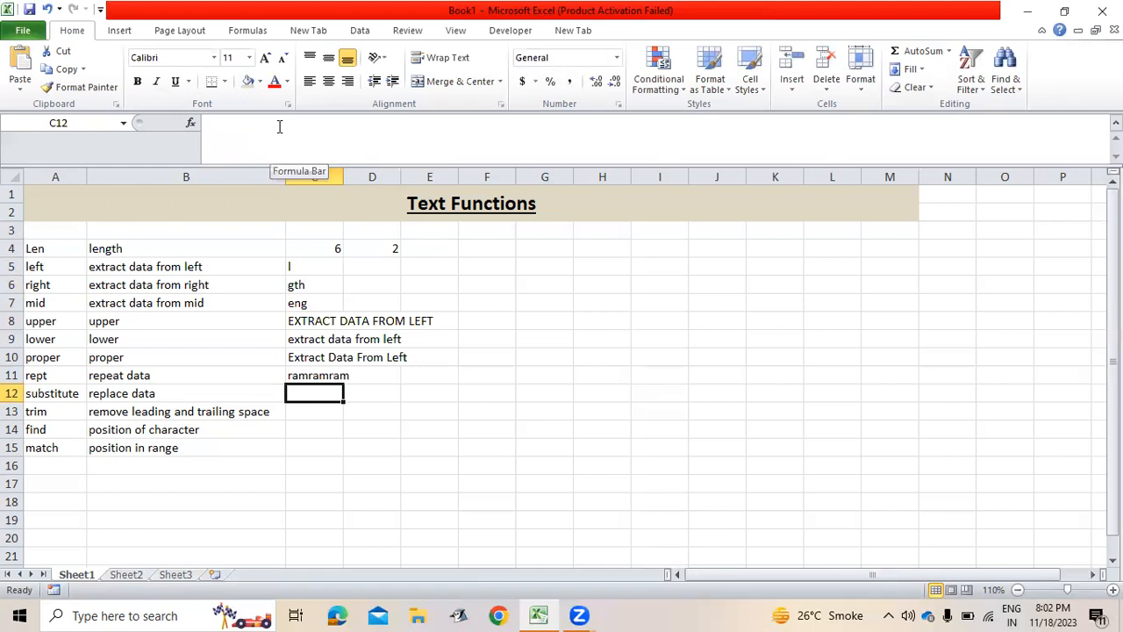
{"action": "key", "text": "Up"}
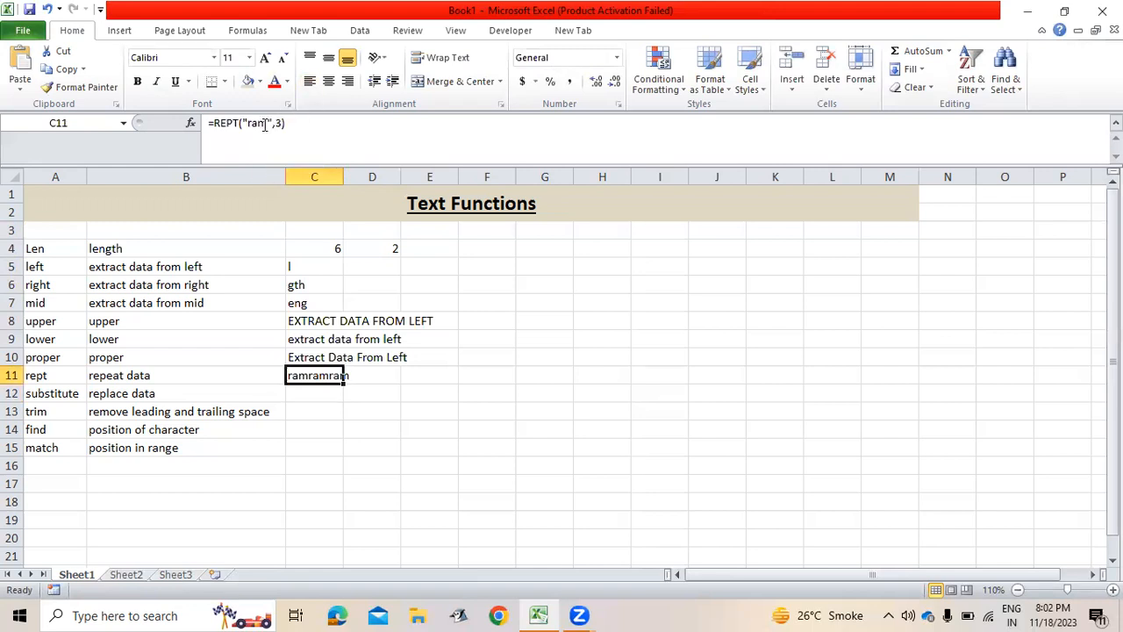
{"action": "left_click", "coordinate": [265, 123]}
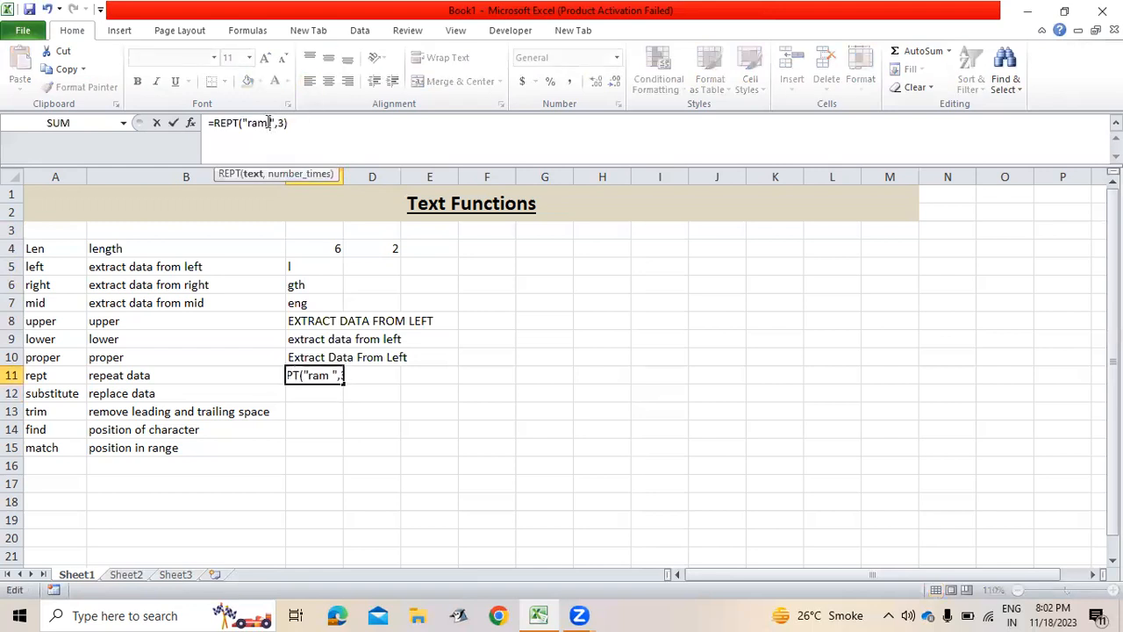
{"action": "key", "text": "Return"}
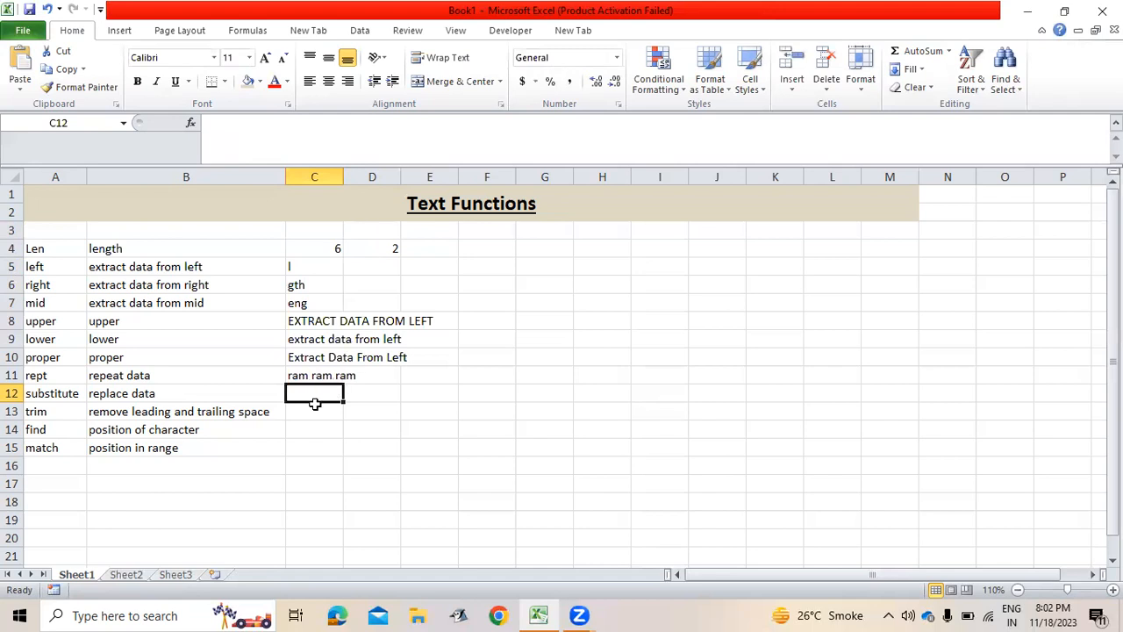
Enter =SUBSTITUTE(C11," ","-") in C12 to turn spaces into hyphens.
{"action": "type", "text": "=subs"}
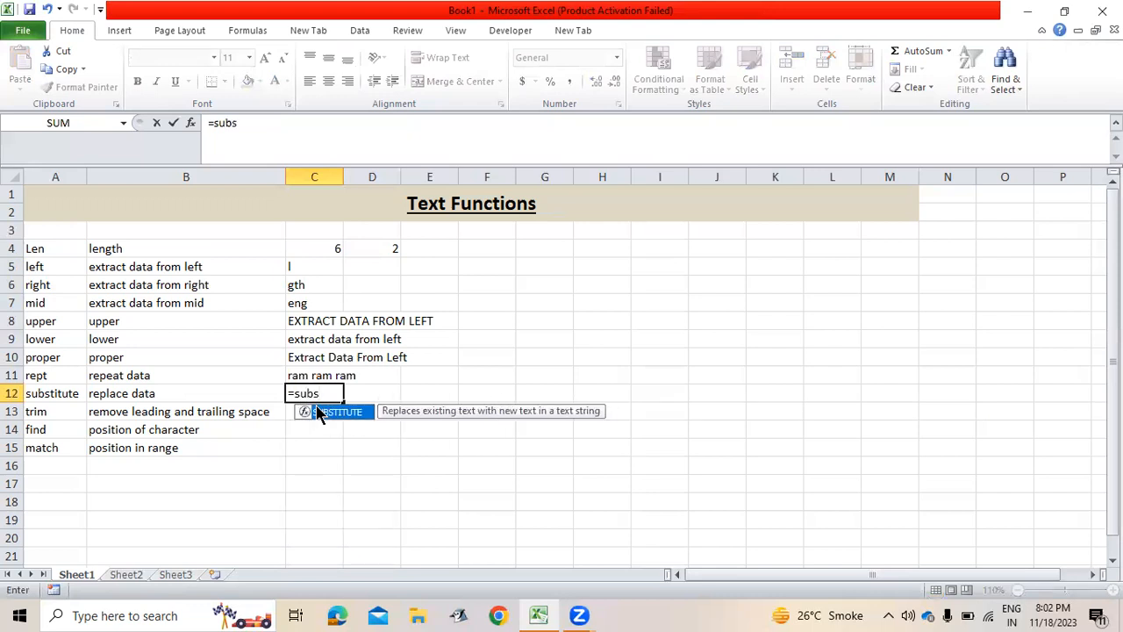
{"action": "double_click", "coordinate": [319, 412]}
{"action": "key", "text": "Up"}
{"action": "type", "text": ","}
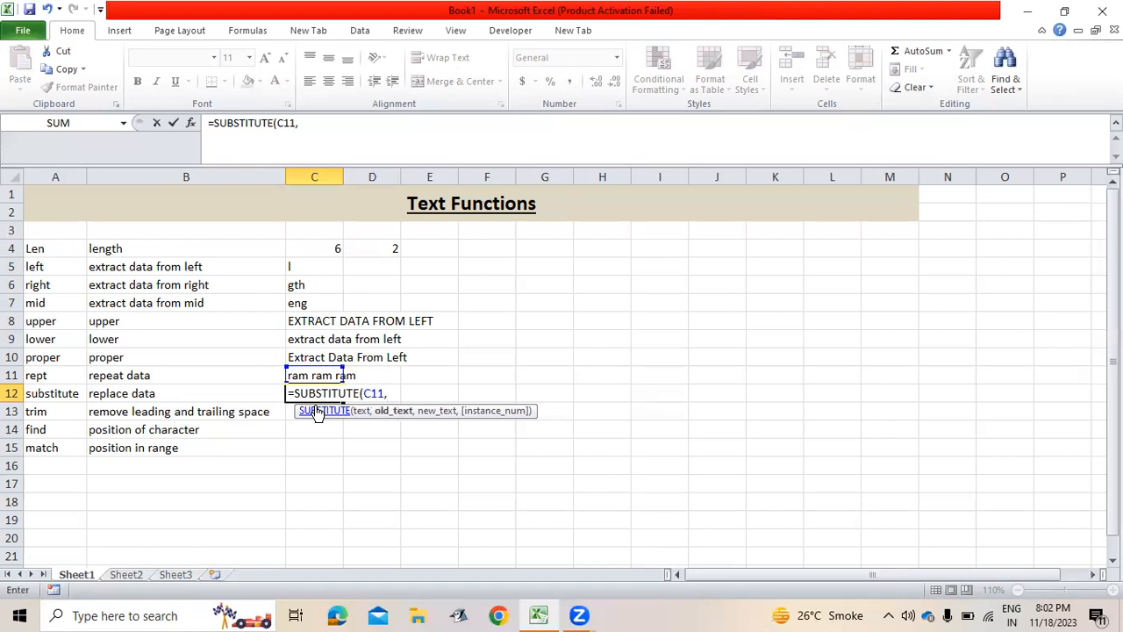
{"action": "type", "text": "\" \",\"-"}
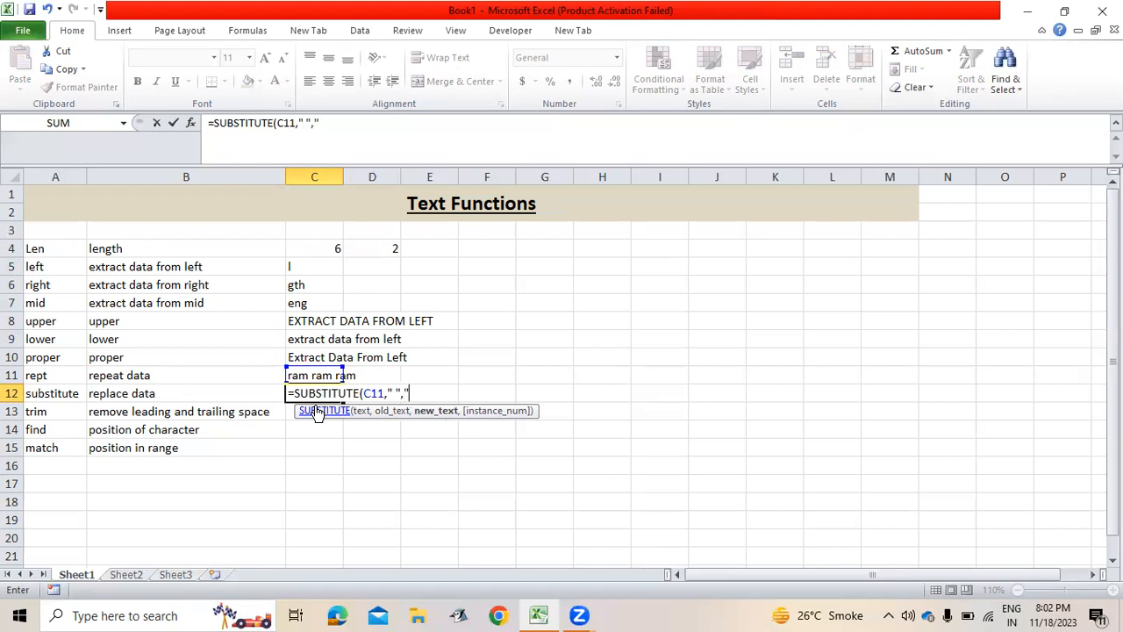
{"action": "type", "text": "\")"}
{"action": "key", "text": "Return"}
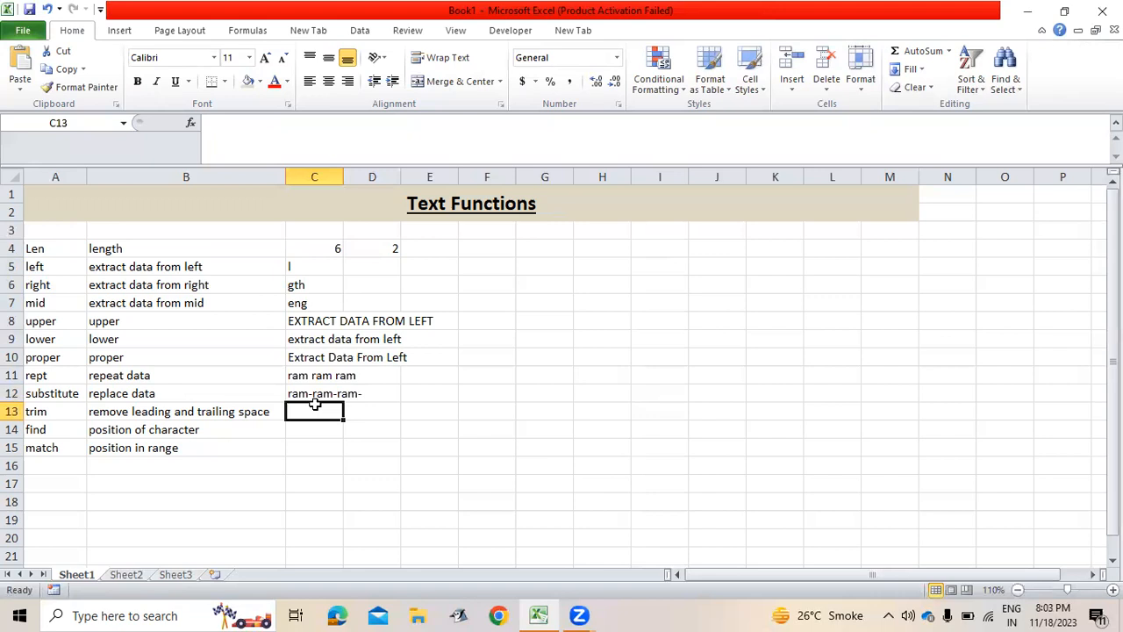
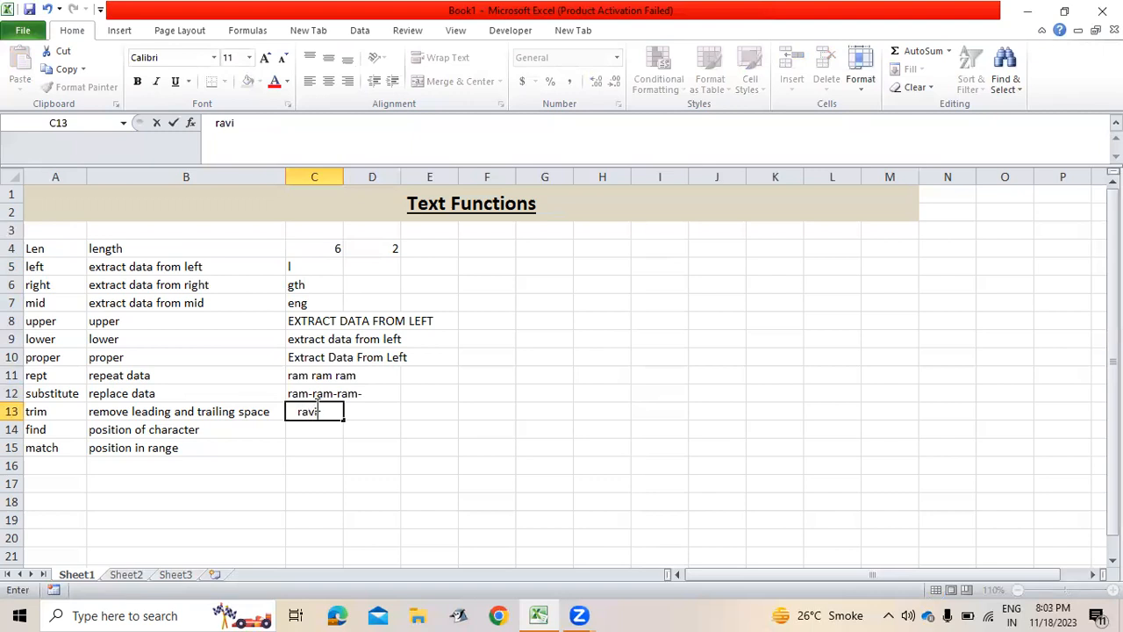
Type a space-padded sample name in C13 and clean it with =TRIM(C13) in E13.
{"action": "key", "text": "Return"}
{"action": "key", "text": "Up"}
{"action": "key", "text": "Right"}
{"action": "key", "text": "Right"}
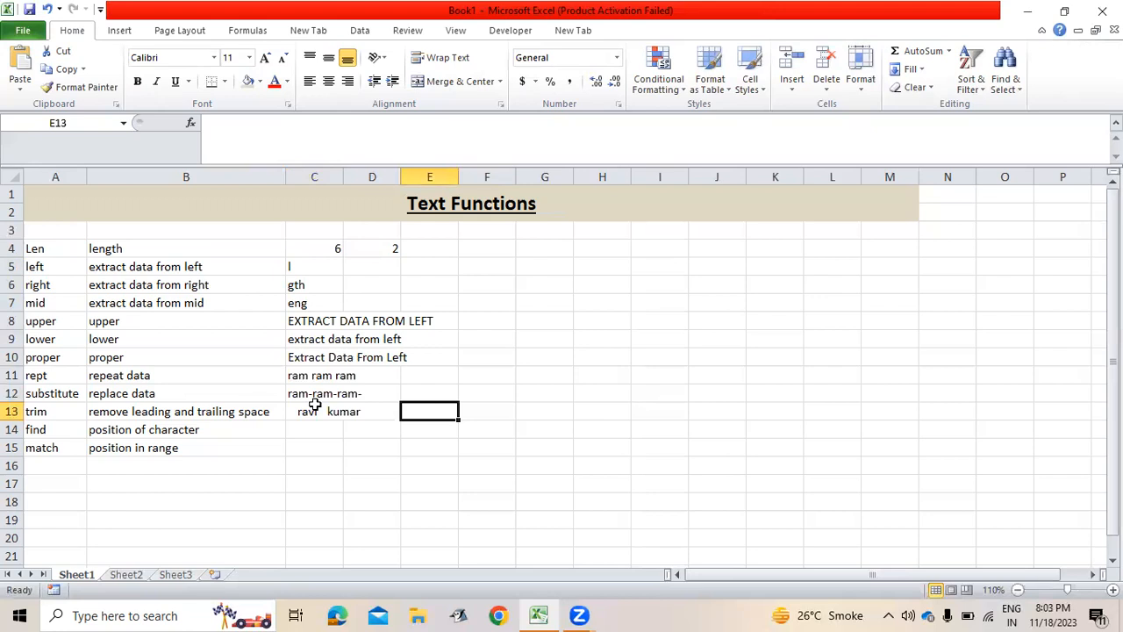
{"action": "type", "text": "=trim"}
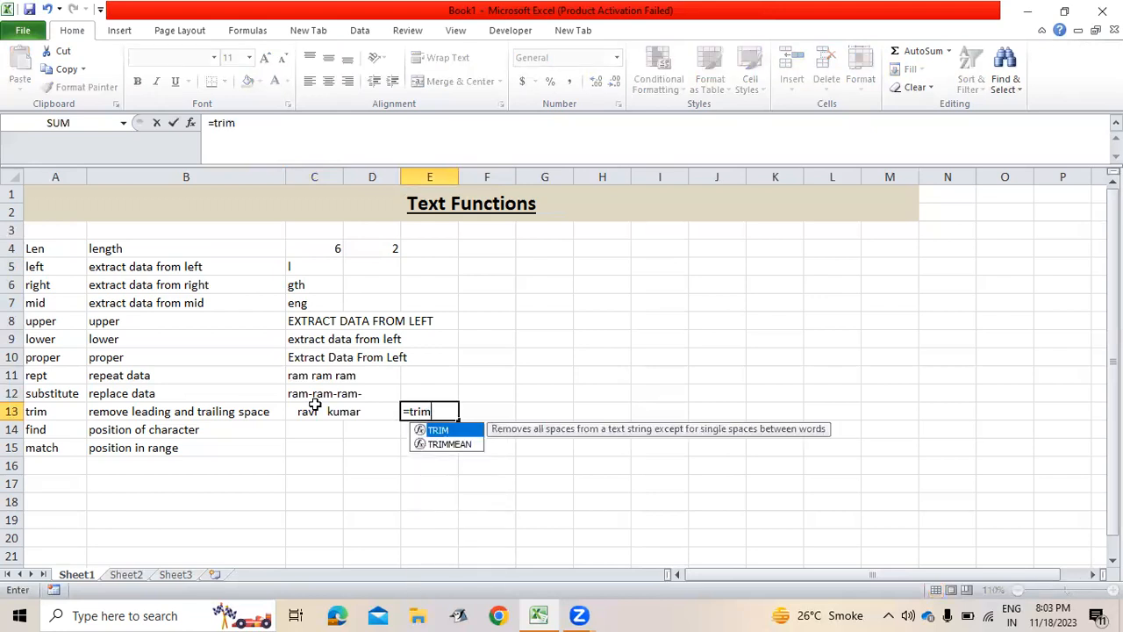
{"action": "key", "text": "Tab"}
{"action": "key", "text": "Left"}
{"action": "key", "text": "Left"}
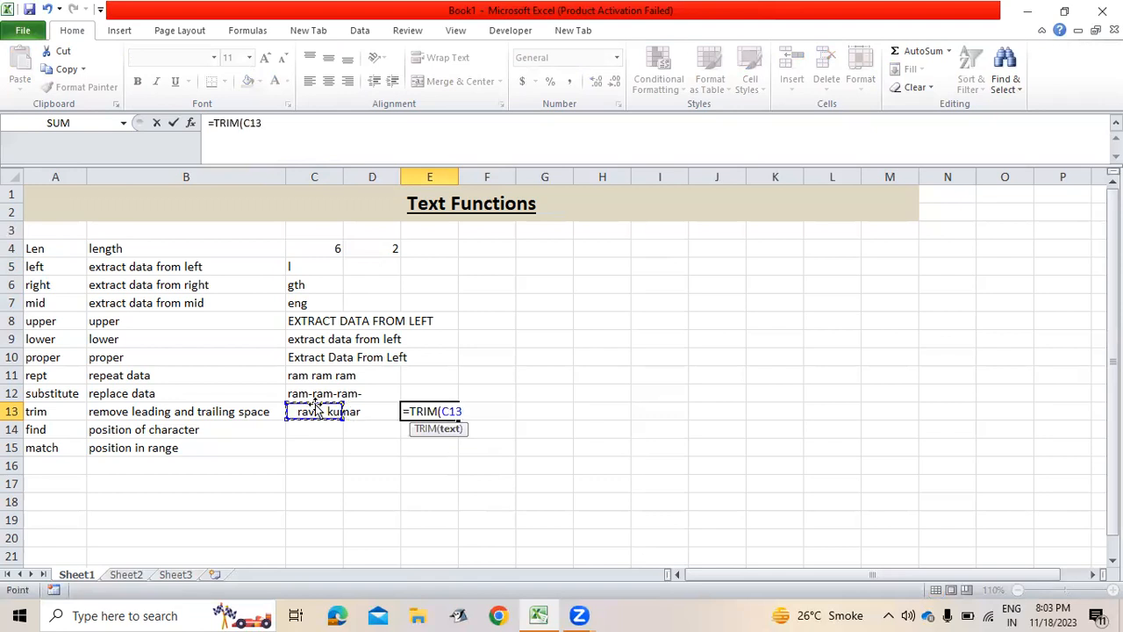
{"action": "key", "text": "Return"}
{"action": "key", "text": "Left"}
{"action": "key", "text": "Left"}
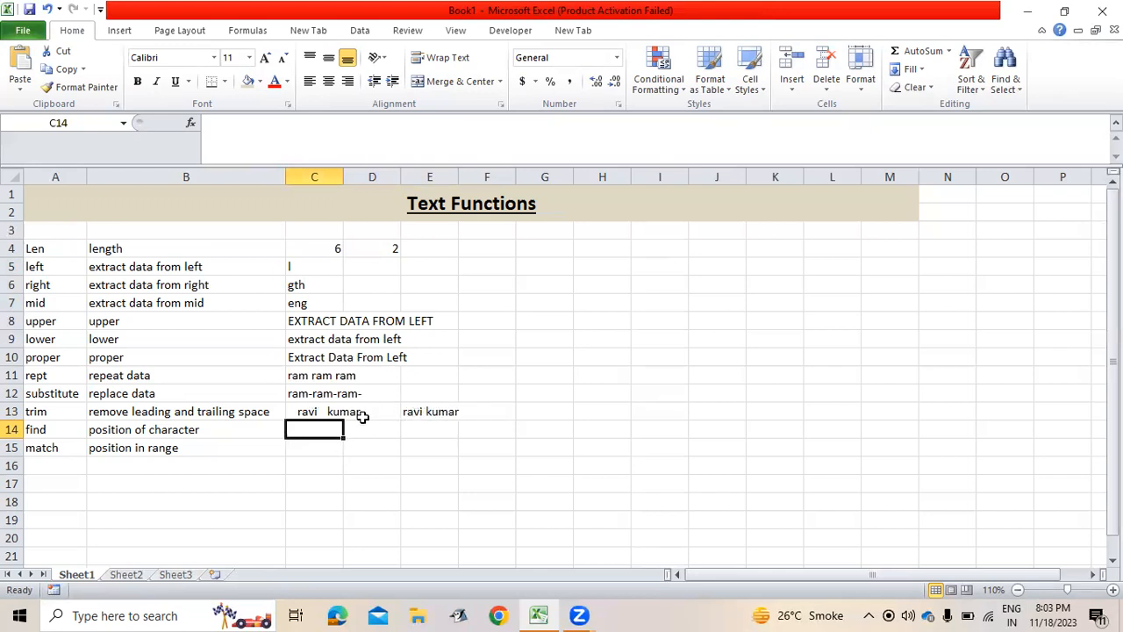
Enter =FIND("a",E13) in C14.
{"action": "type", "text": "=find"}
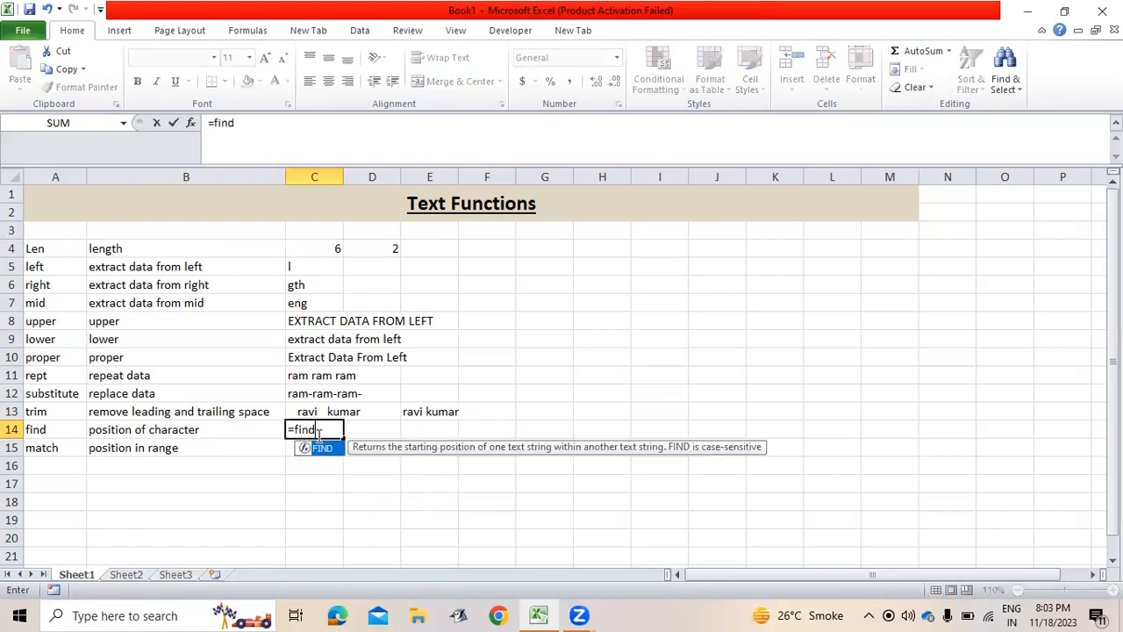
{"action": "key", "text": "Tab"}
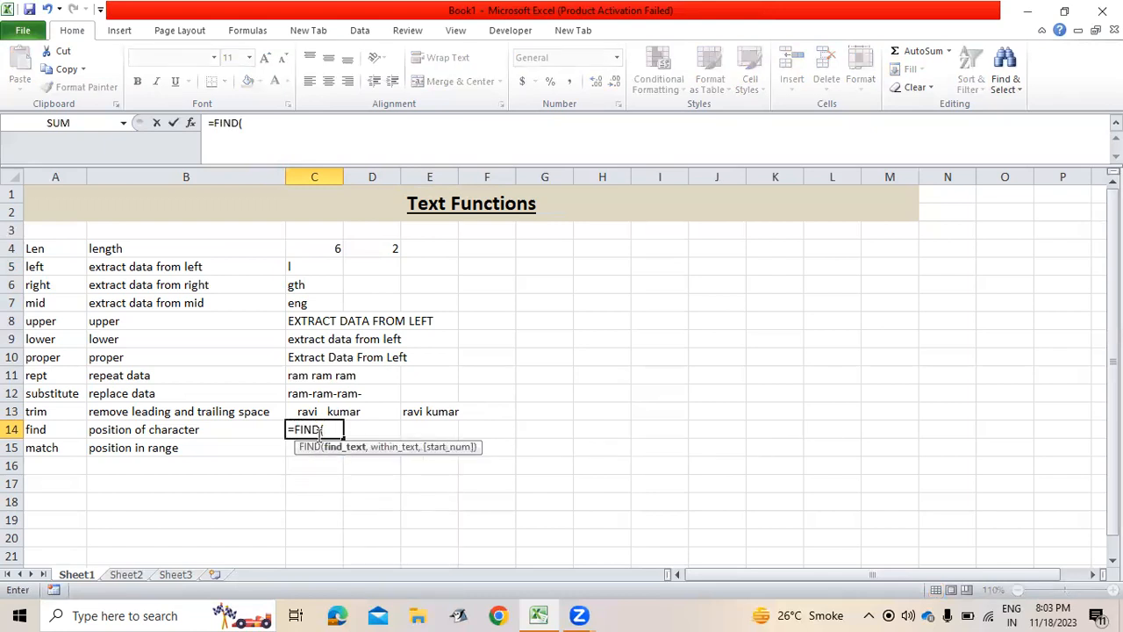
{"action": "type", "text": "\"a\","}
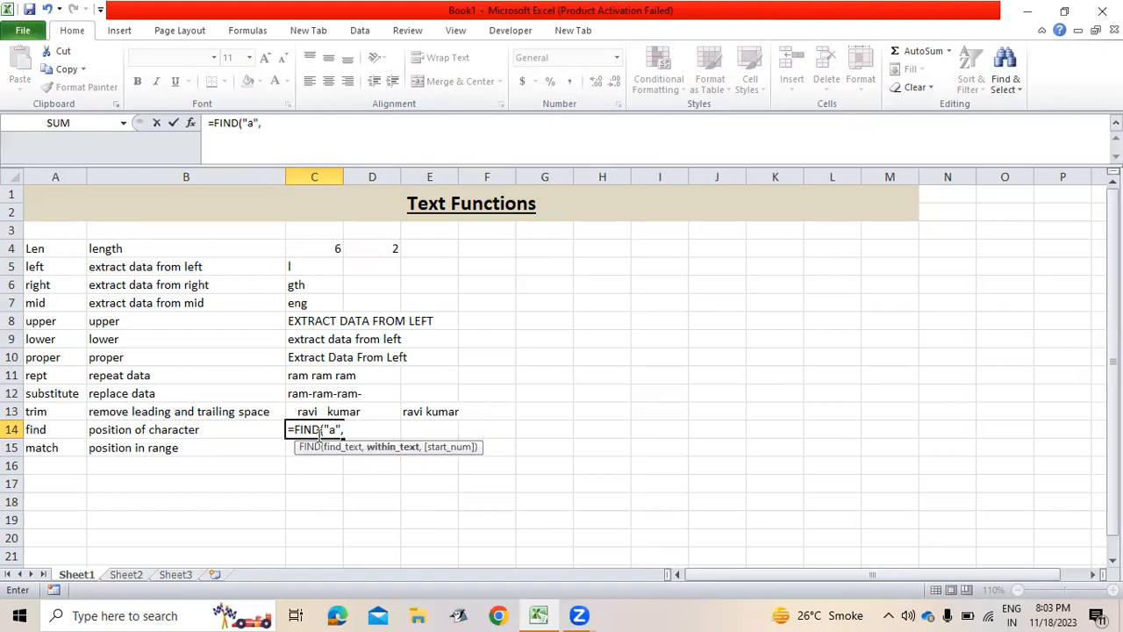
{"action": "key", "text": "Right"}
{"action": "key", "text": "Right"}
{"action": "key", "text": "Up"}
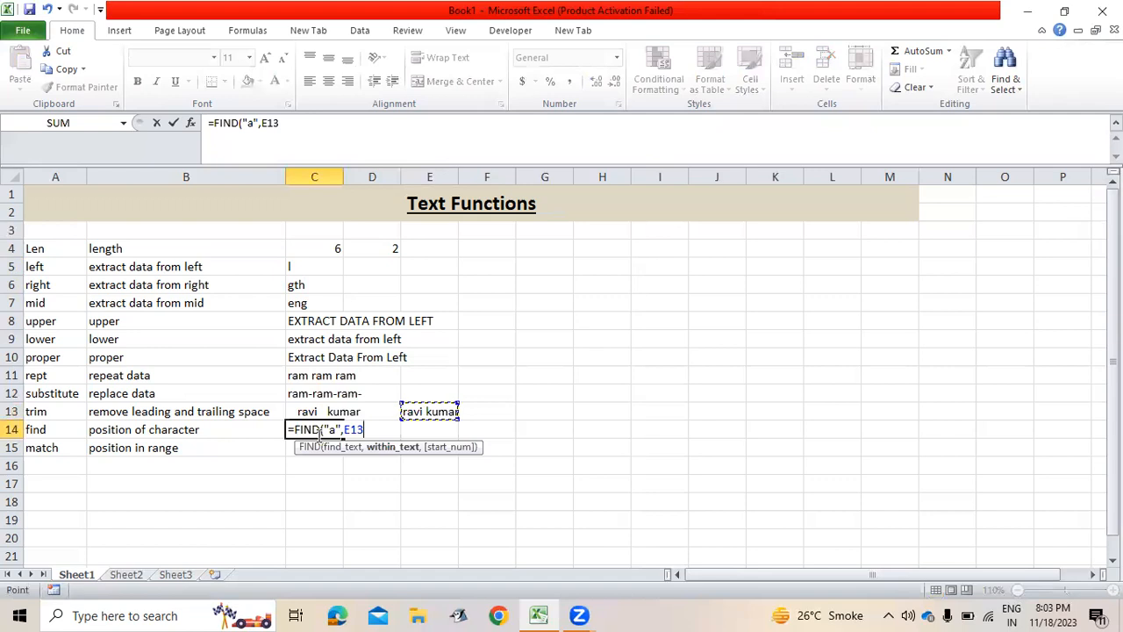
{"action": "type", "text": ")"}
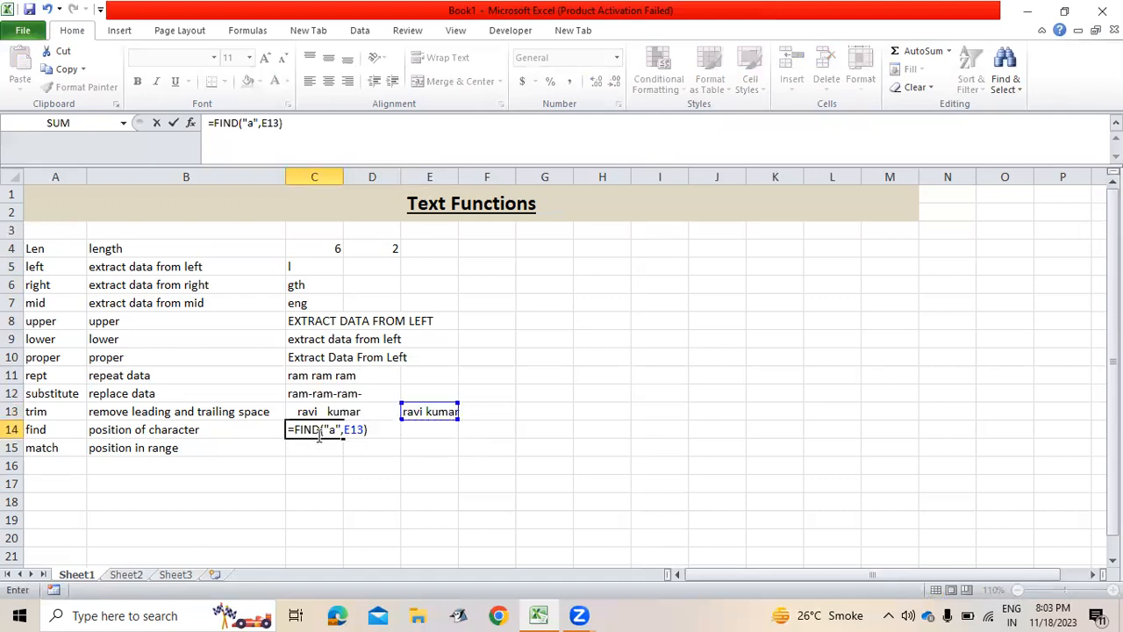
{"action": "key", "text": "Return"}
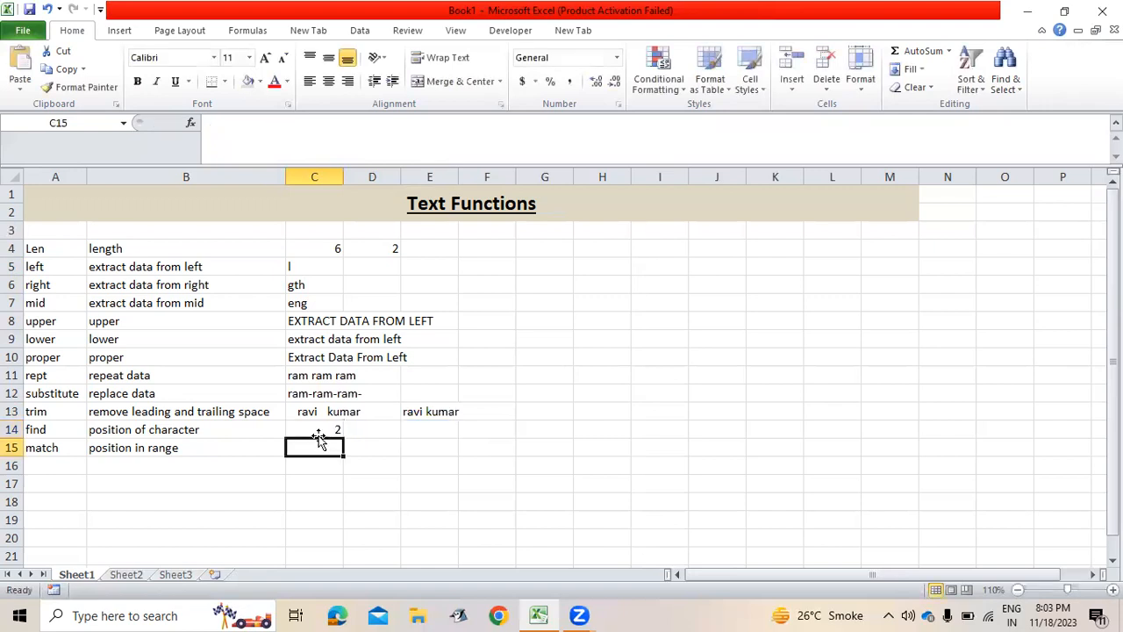
Add start position 3 so C14 reads =FIND("a",E13,3), returning 9.
{"action": "left_click", "coordinate": [319, 433]}
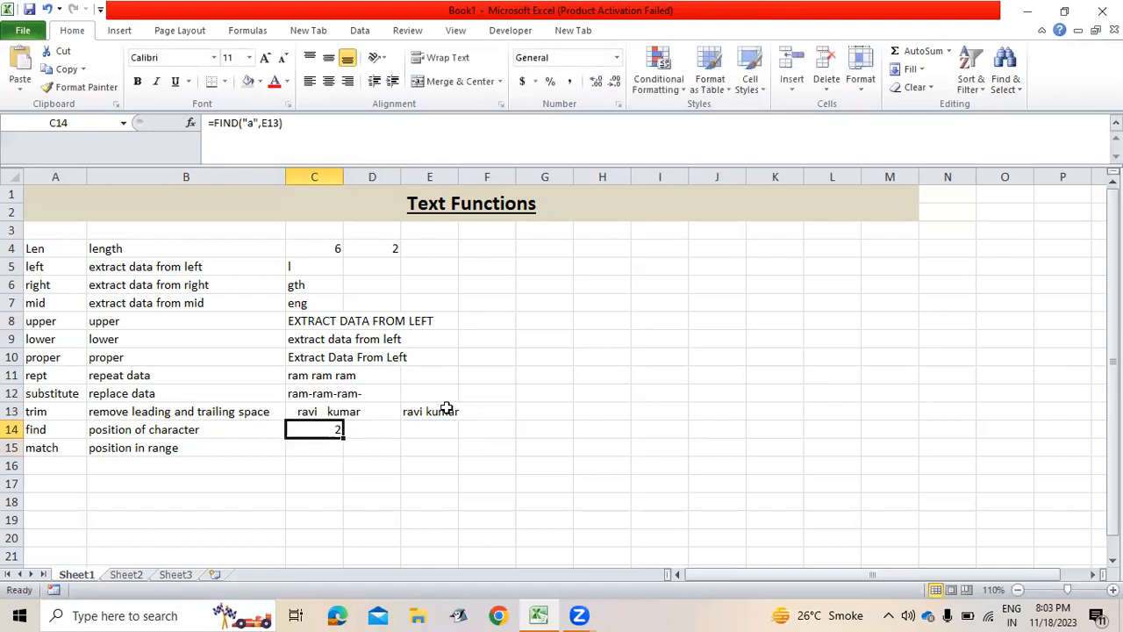
{"action": "left_click", "coordinate": [294, 125]}
{"action": "key", "text": "Left"}
{"action": "type", "text": ",3"}
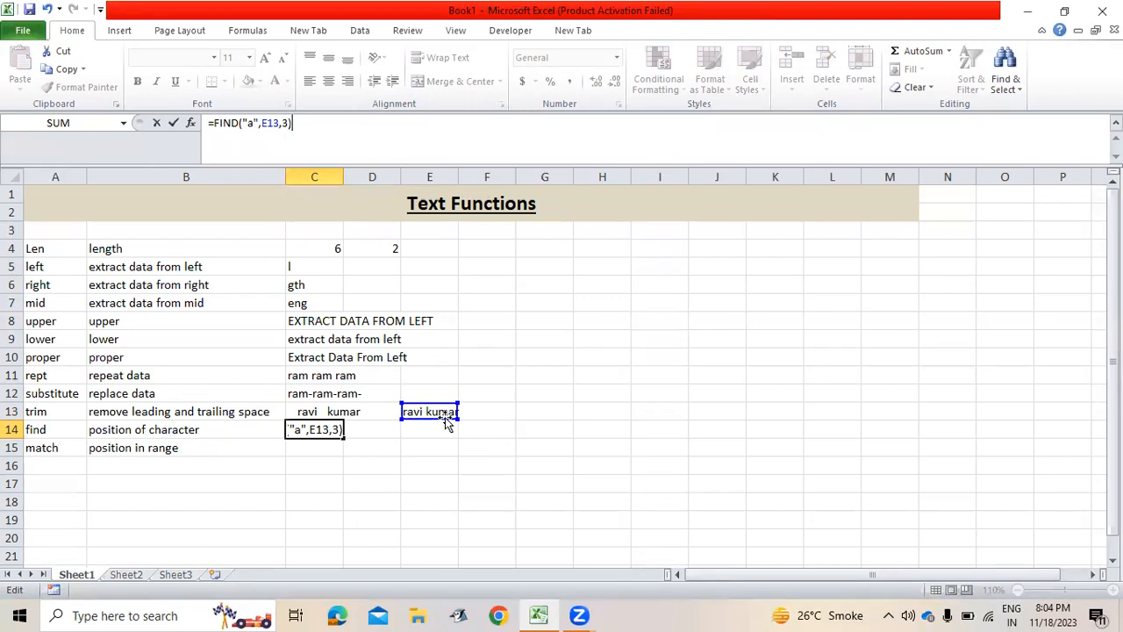
{"action": "key", "text": "Return"}
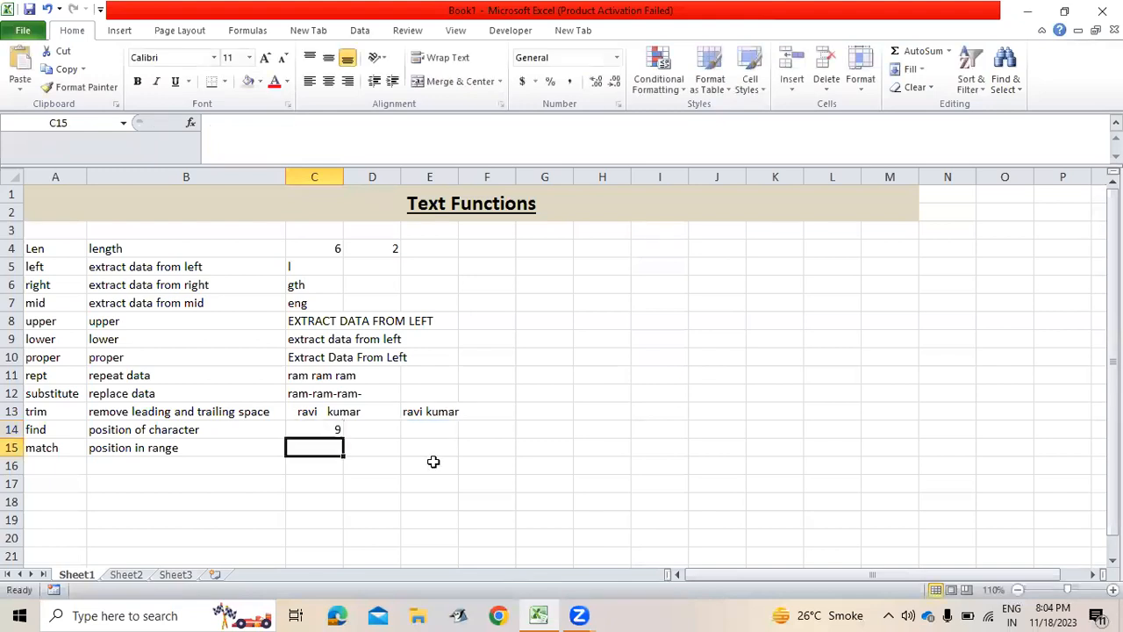
{"action": "key", "text": "Up"}
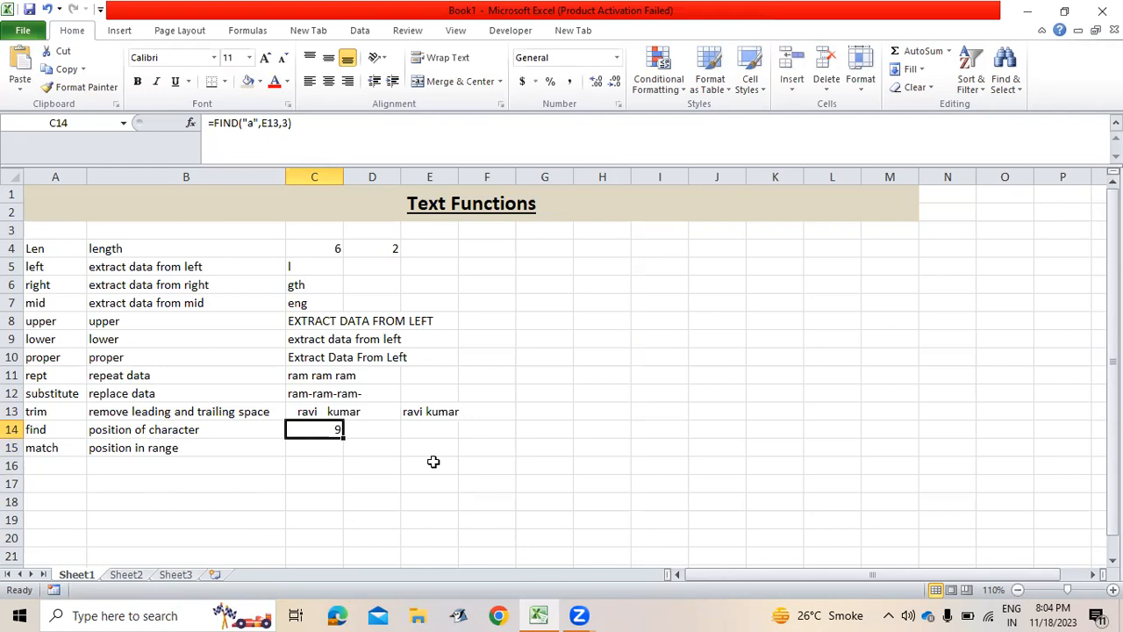
{"action": "key", "text": "Down"}
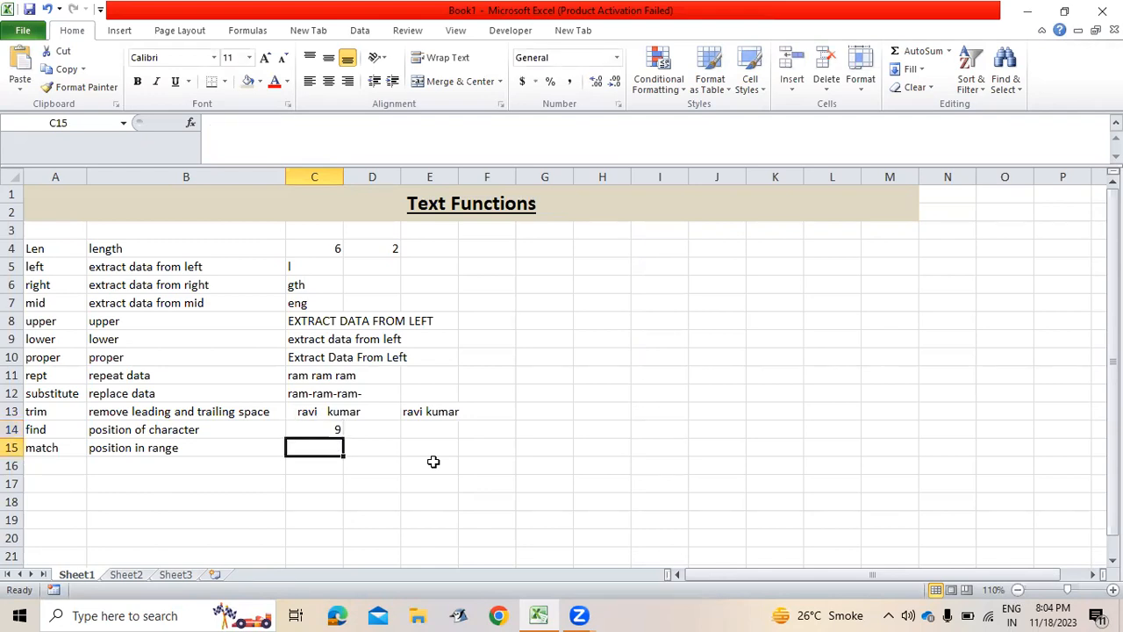
Enter =MATCH("mid",A4:A15,0) in C15, returning 4.
{"action": "type", "text": "=matc"}
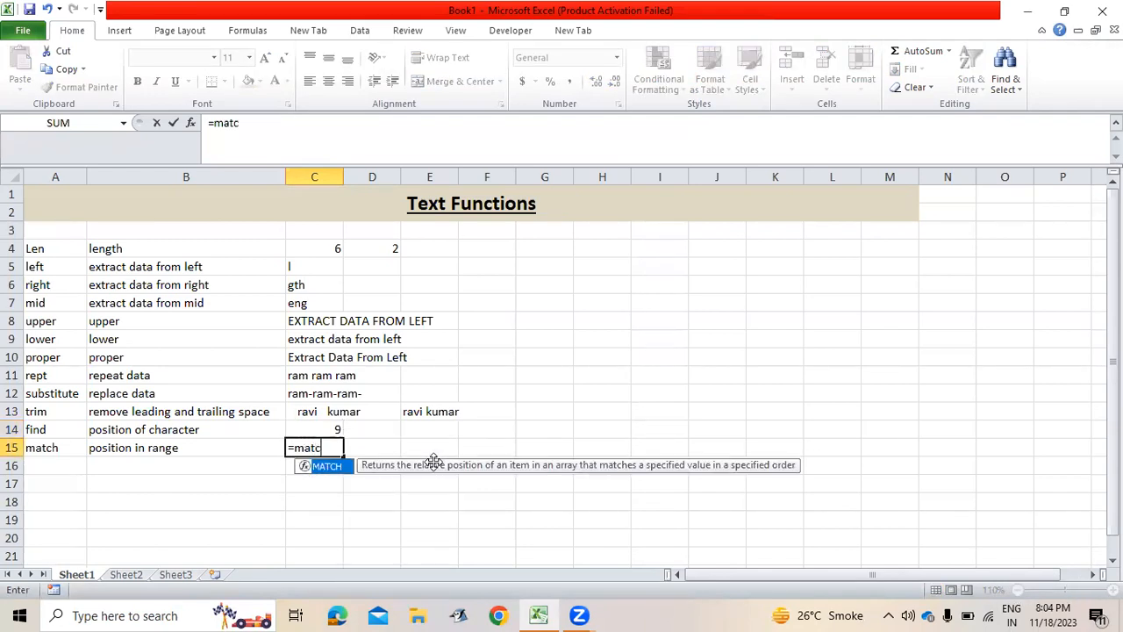
{"action": "key", "text": "Tab"}
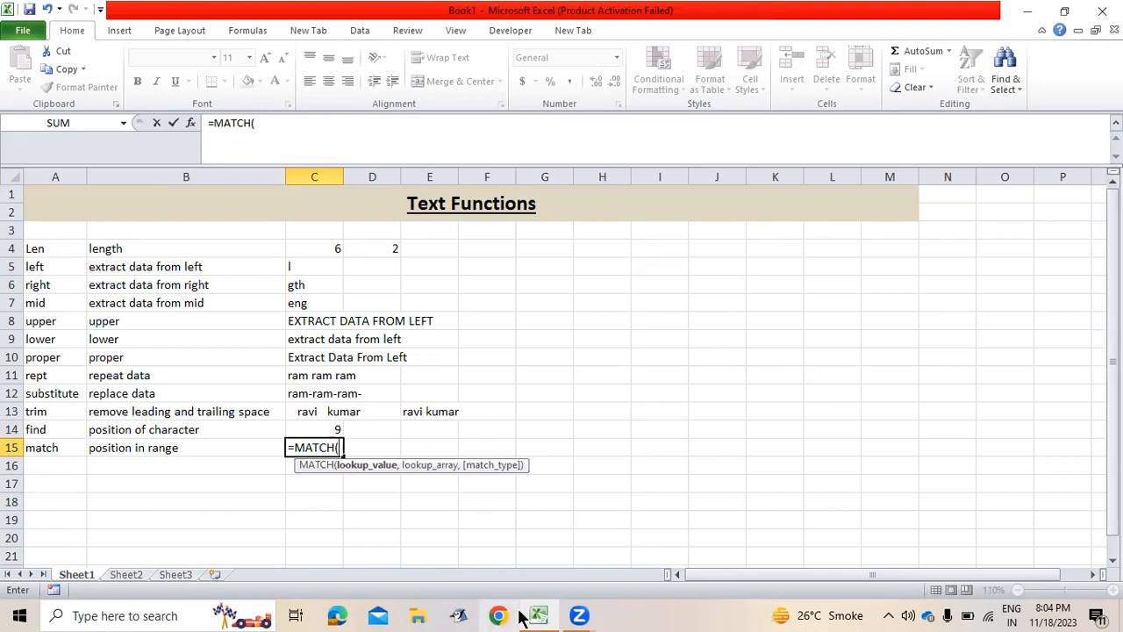
{"action": "type", "text": "\""}
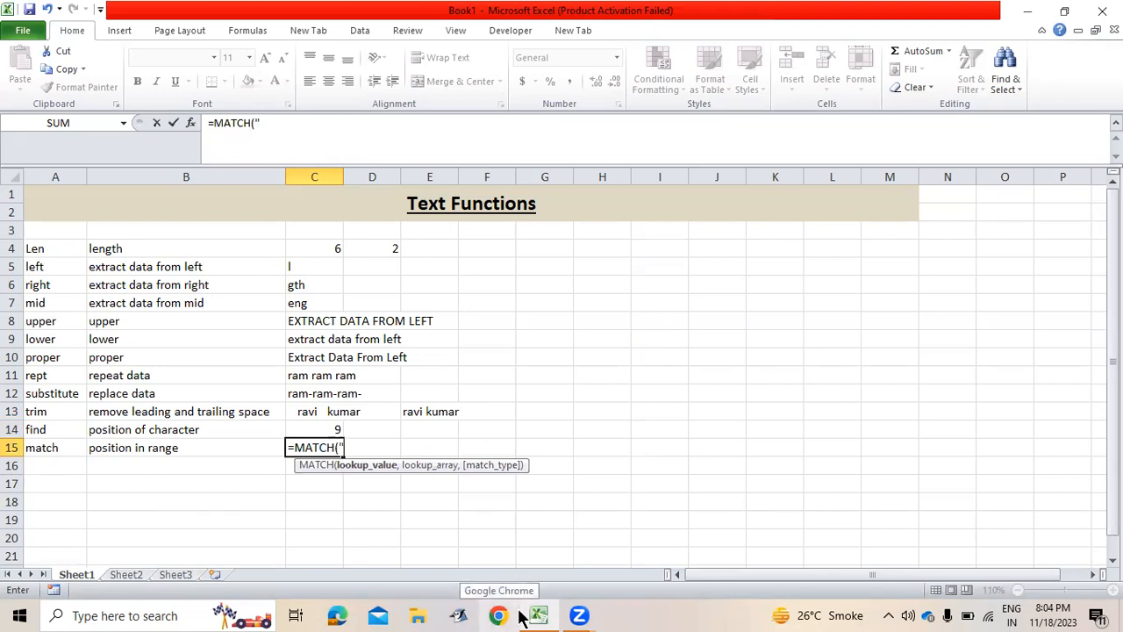
{"action": "type", "text": "mid\","}
{"action": "key", "text": "Left"}
{"action": "key", "text": "Left"}
{"action": "key", "text": "Up"}
{"action": "key", "text": "Up"}
{"action": "key", "text": "Up"}
{"action": "key", "text": "Up"}
{"action": "key", "text": "Up"}
{"action": "key", "text": "Up"}
{"action": "key", "text": "Up"}
{"action": "key", "text": "Up"}
{"action": "key", "text": "Up"}
{"action": "key", "text": "Up"}
{"action": "key", "text": "Up"}
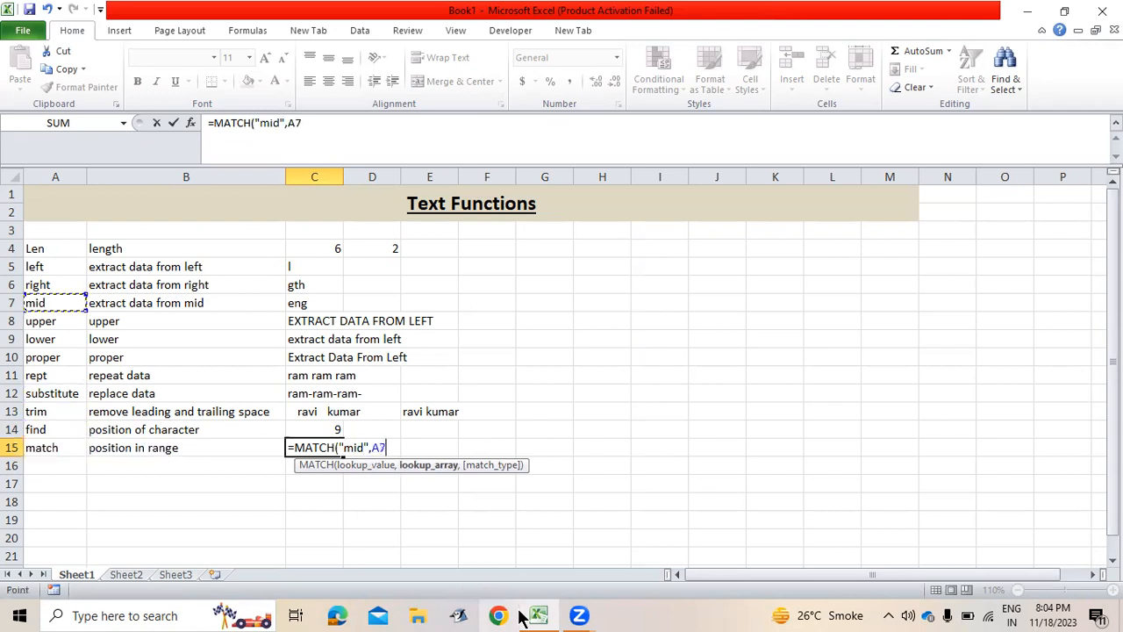
{"action": "key", "text": "ctrl+shift+Down"}
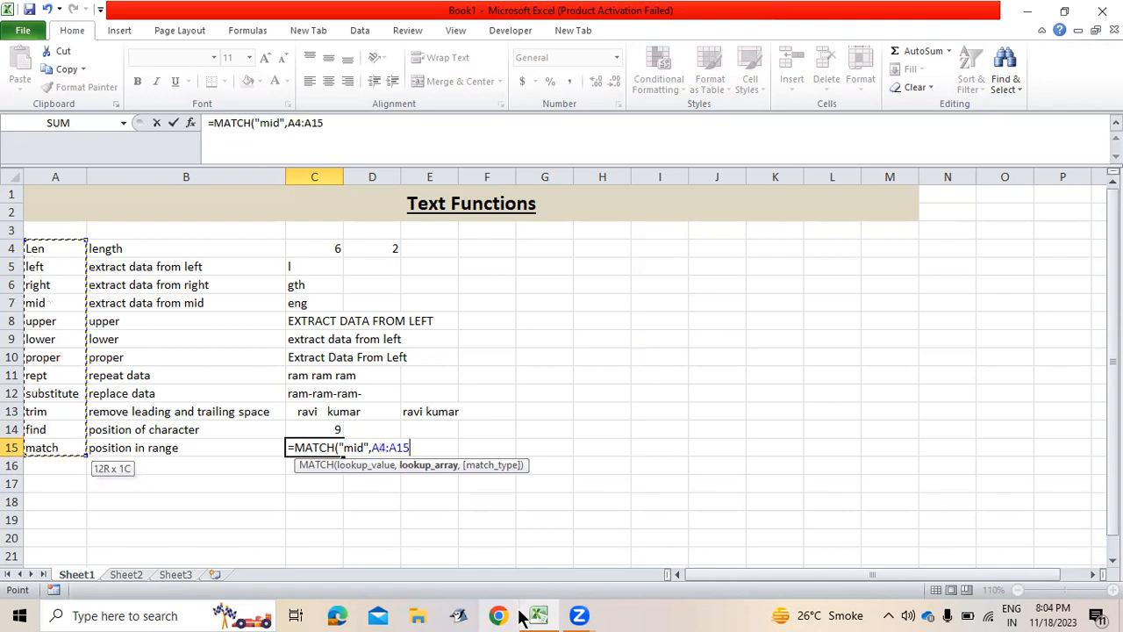
{"action": "type", "text": ",0)"}
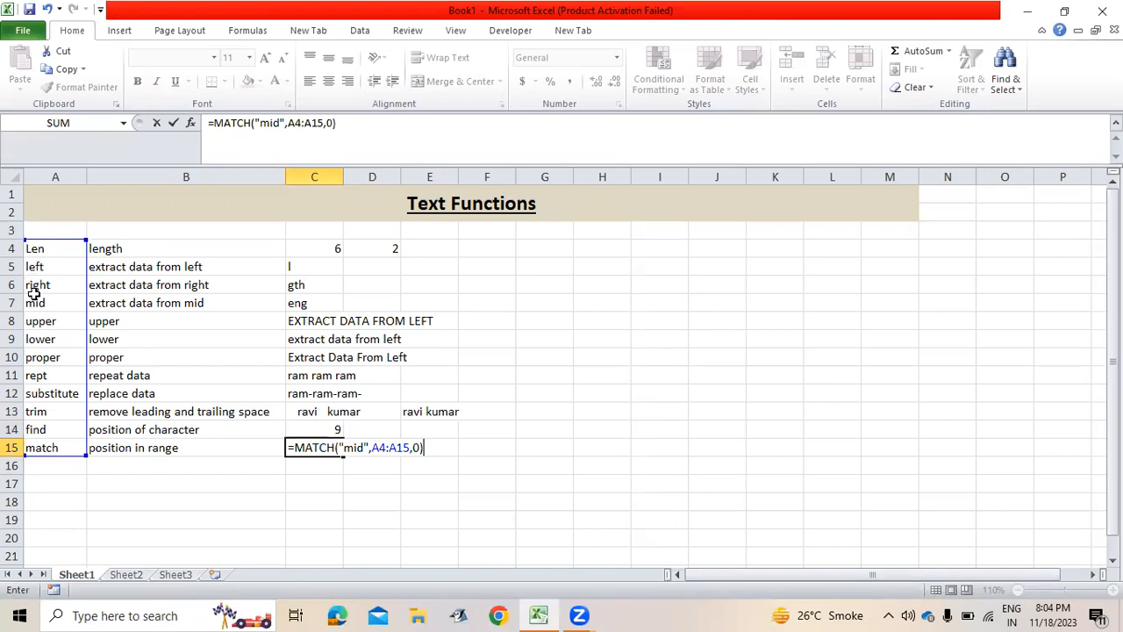
{"action": "key", "text": "Return"}
{"action": "key", "text": "Up"}
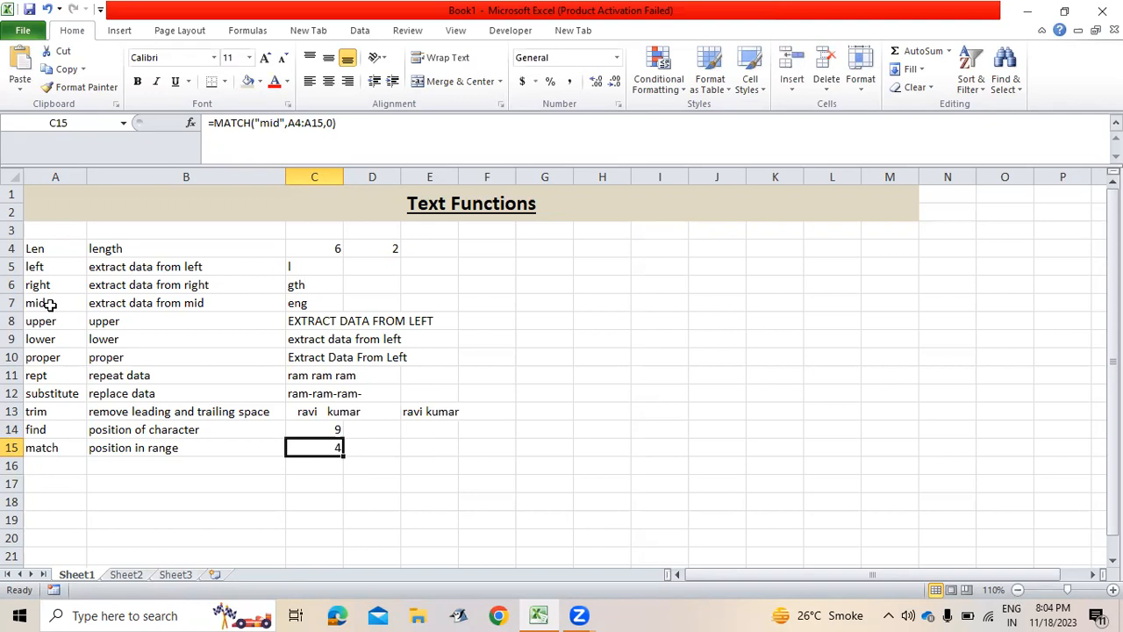
Type three sample full names into H4, H5 and H6.
{"action": "key", "text": "Right"}
{"action": "key", "text": "Right"}
{"action": "key", "text": "Right"}
{"action": "key", "text": "Right"}
{"action": "key", "text": "Right"}
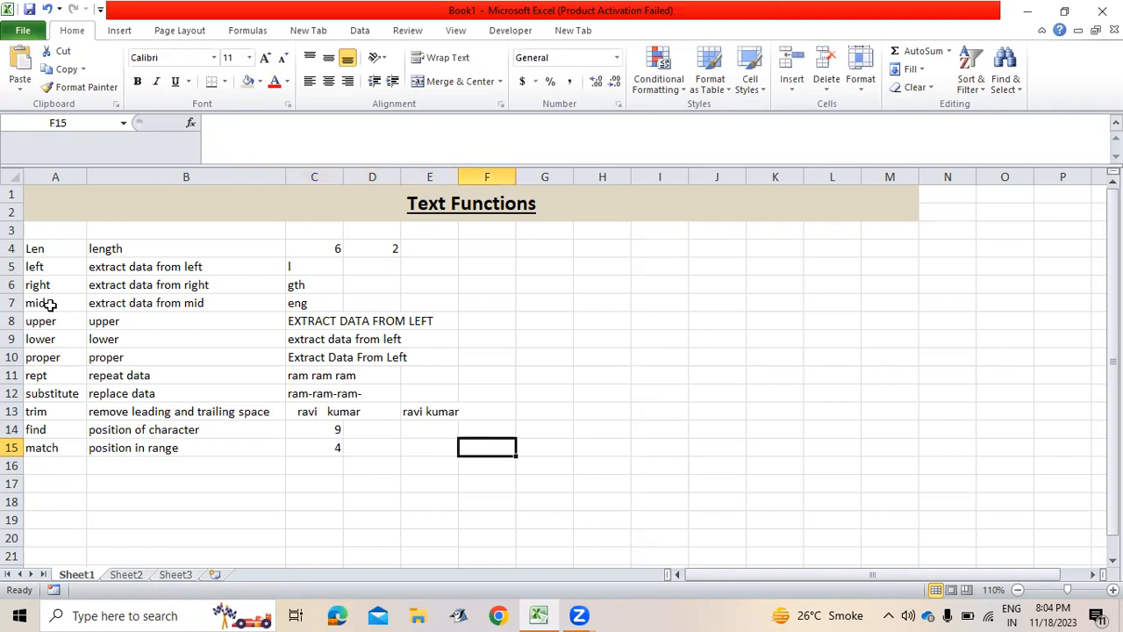
{"action": "key", "text": "Up"}
{"action": "key", "text": "Up"}
{"action": "key", "text": "Up"}
{"action": "key", "text": "Up"}
{"action": "key", "text": "Up"}
{"action": "key", "text": "Up"}
{"action": "key", "text": "Up"}
{"action": "key", "text": "Up"}
{"action": "key", "text": "Up"}
{"action": "key", "text": "Up"}
{"action": "key", "text": "Up"}
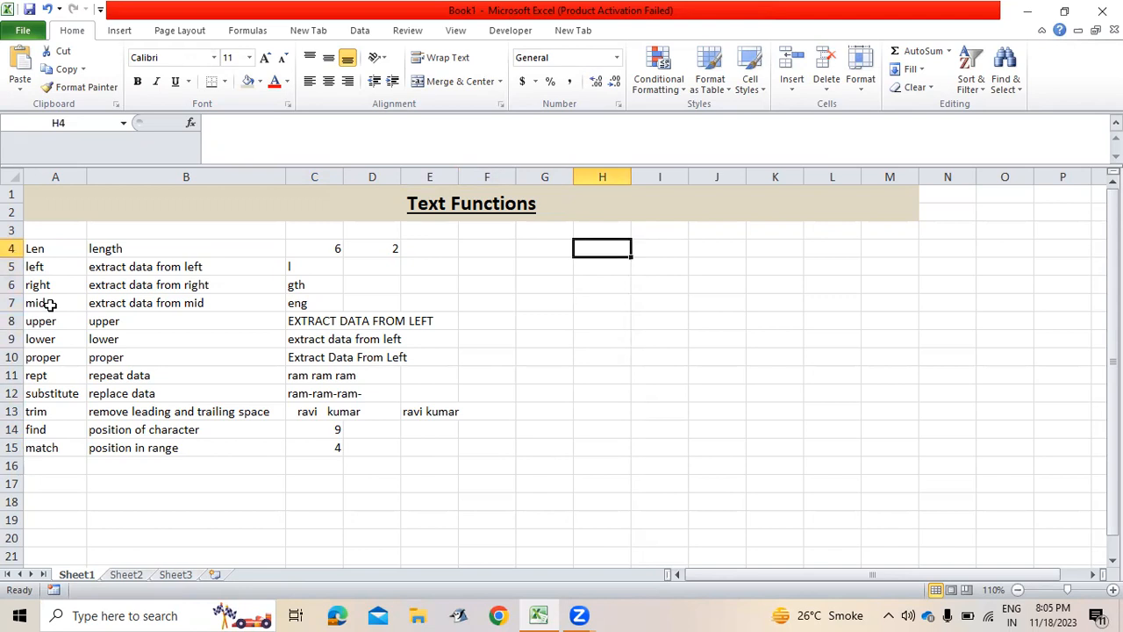
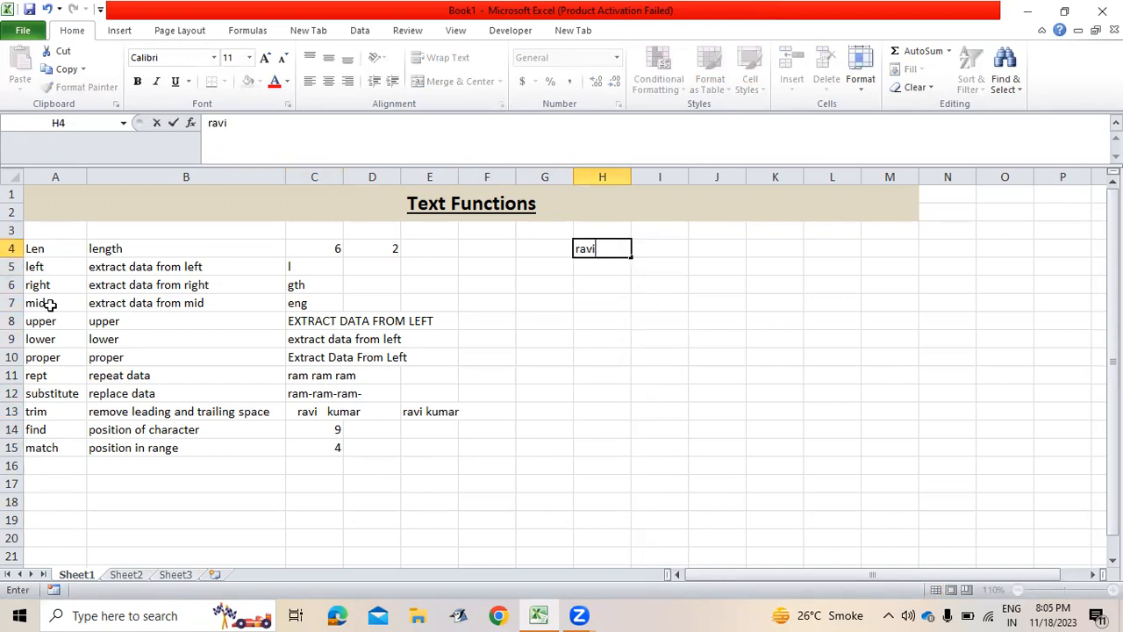
{"action": "key", "text": "Return"}
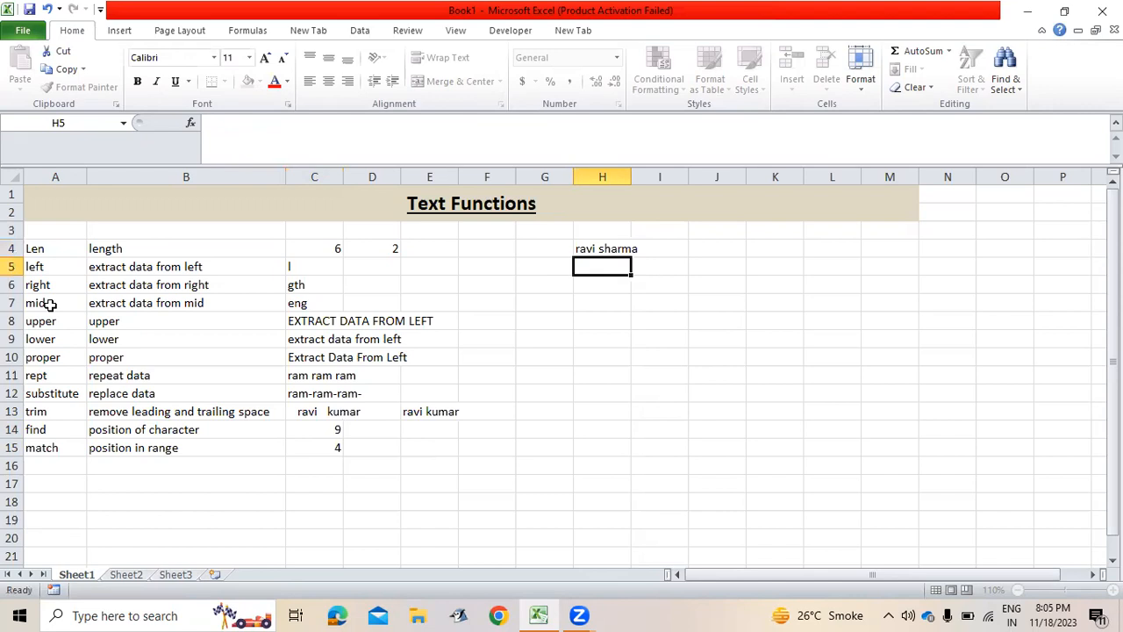
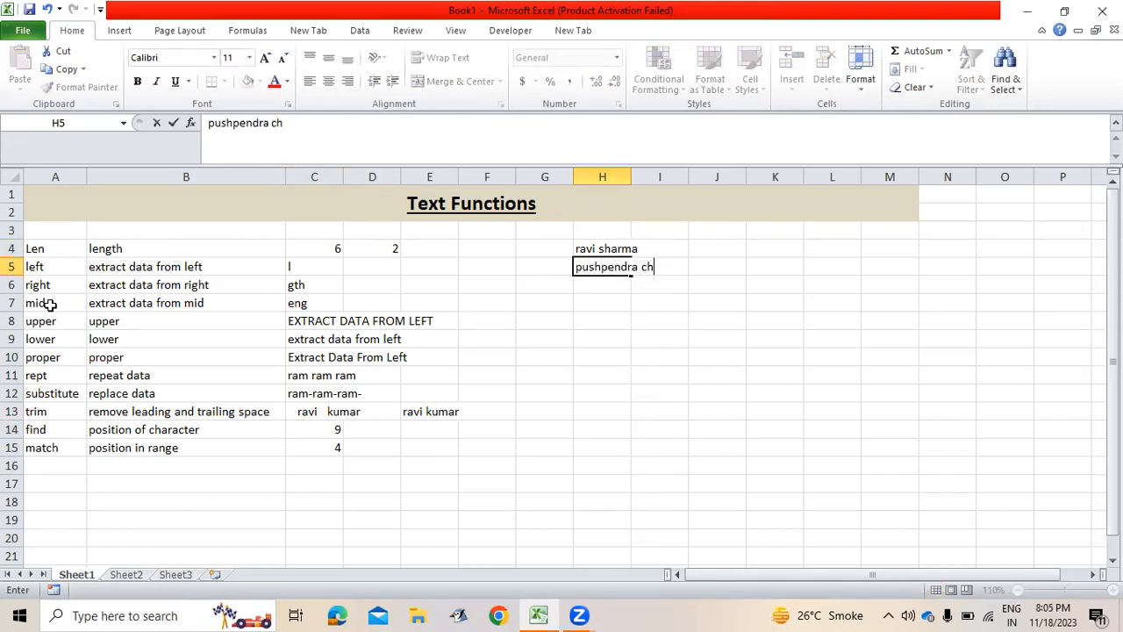
{"action": "key", "text": "Return"}
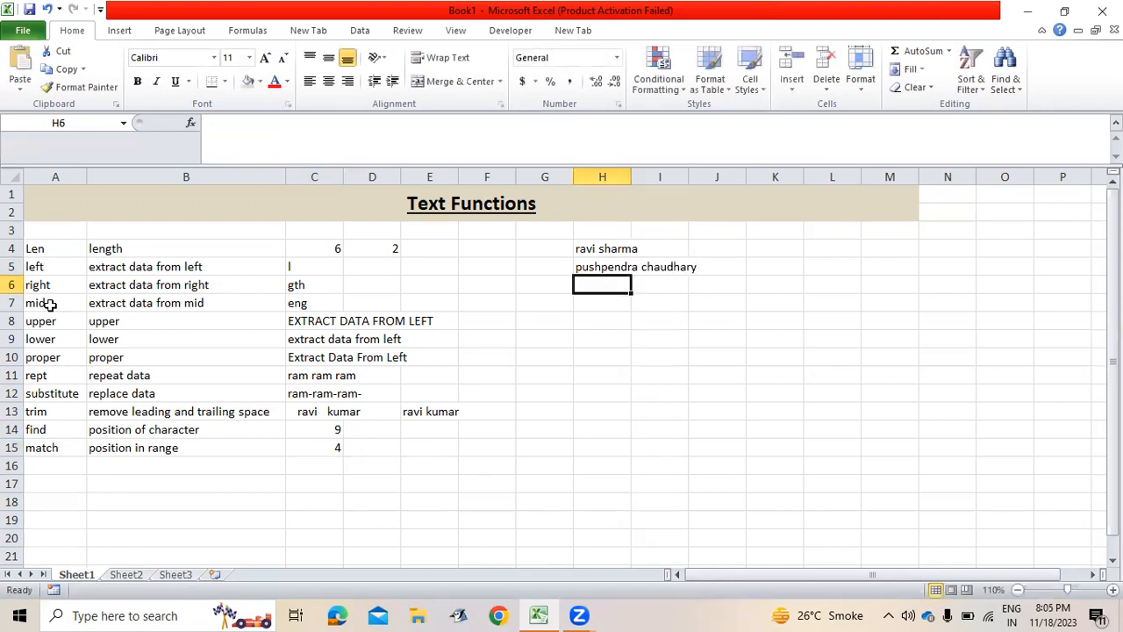
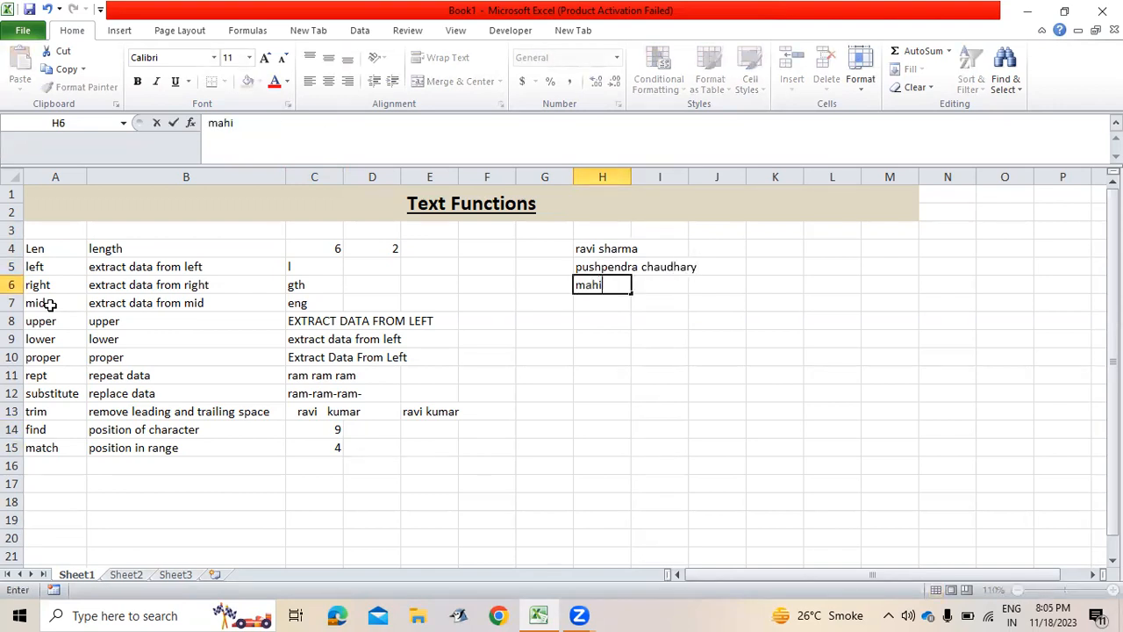
{"action": "key", "text": "Return"}
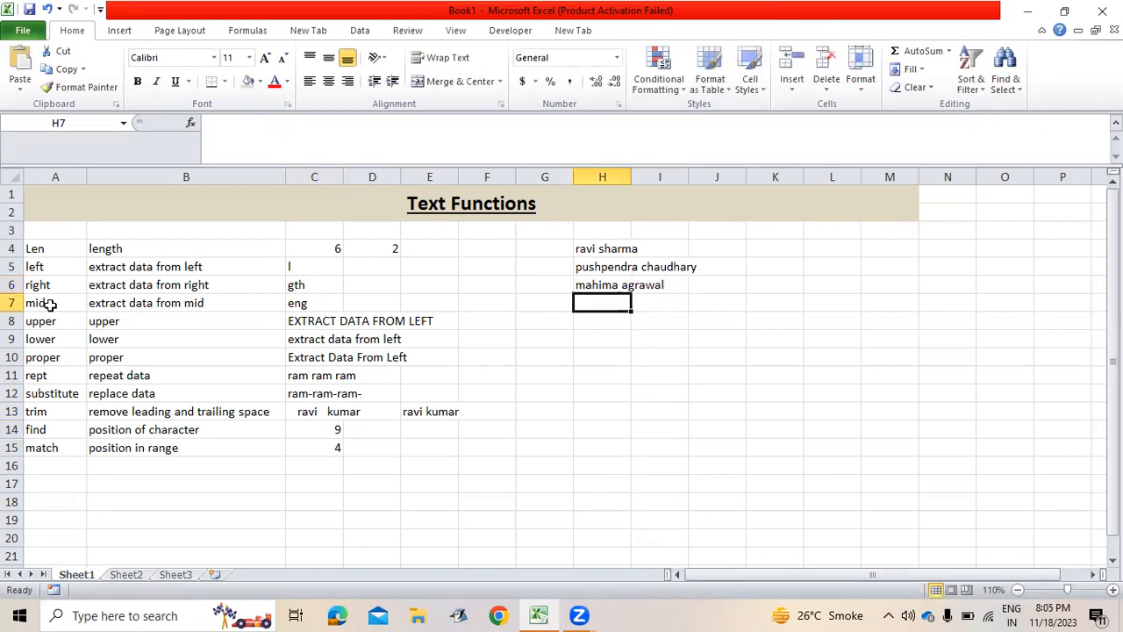
AutoFit column H with Alt+H, O, I so the longest name fits.
{"action": "key", "text": "Up"}
{"action": "key", "text": "Up"}
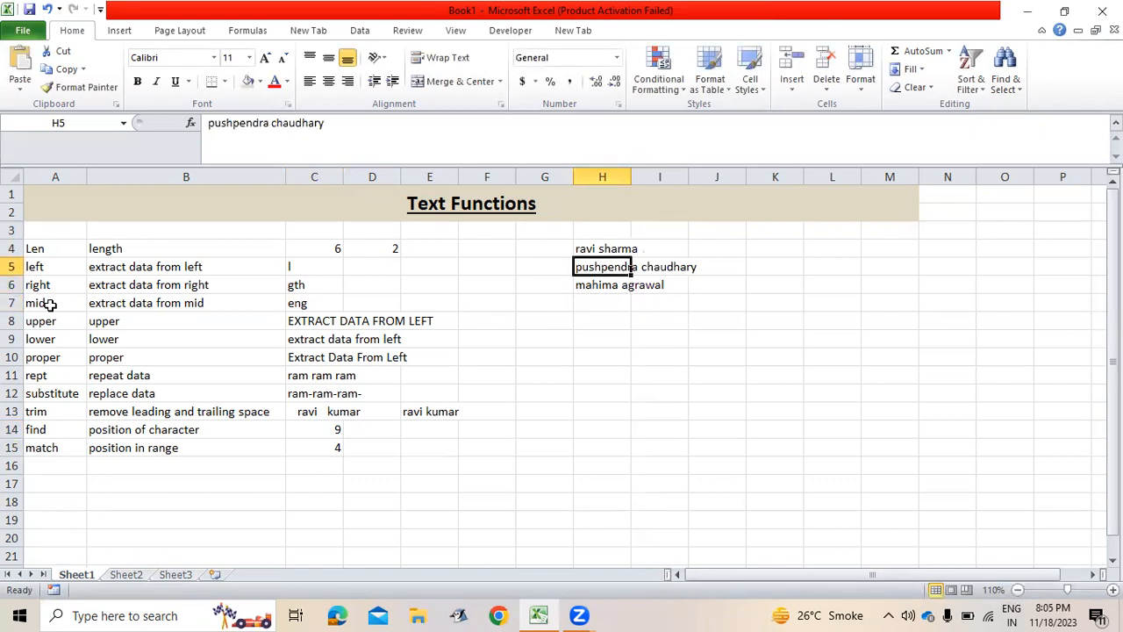
{"action": "key", "text": "alt+h"}
{"action": "key", "text": "o"}
{"action": "key", "text": "i"}
{"action": "key", "text": "Up"}
{"action": "key", "text": "Right"}
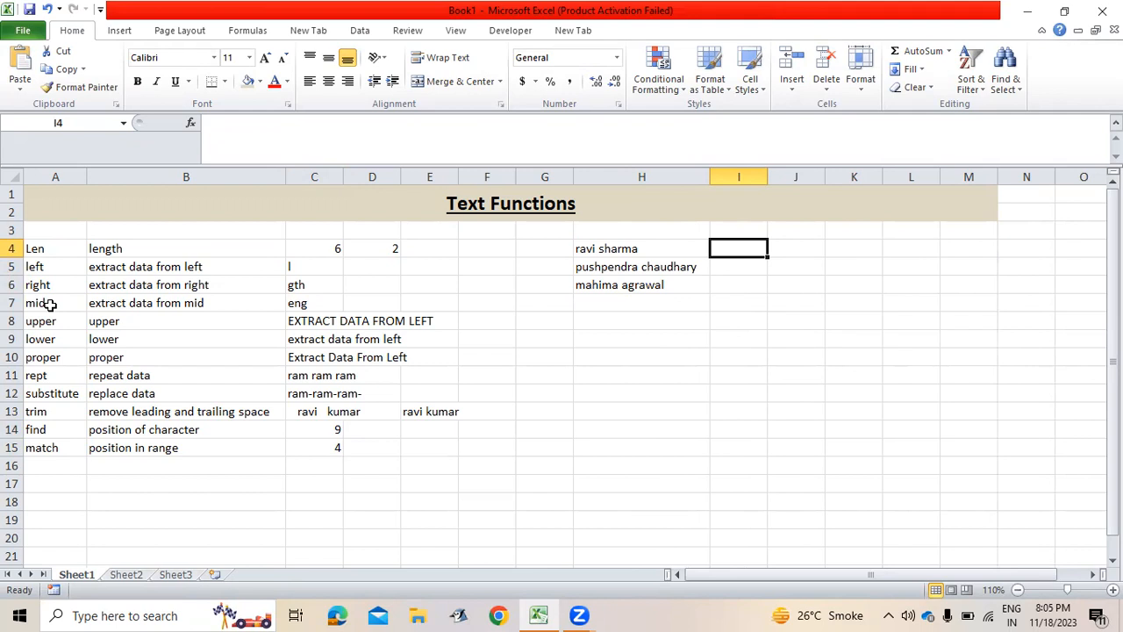
Enter =RIGHT(H4,LEN(H4)-FIND(" ",H4)) in I4 to extract the surname.
{"action": "type", "text": "="}
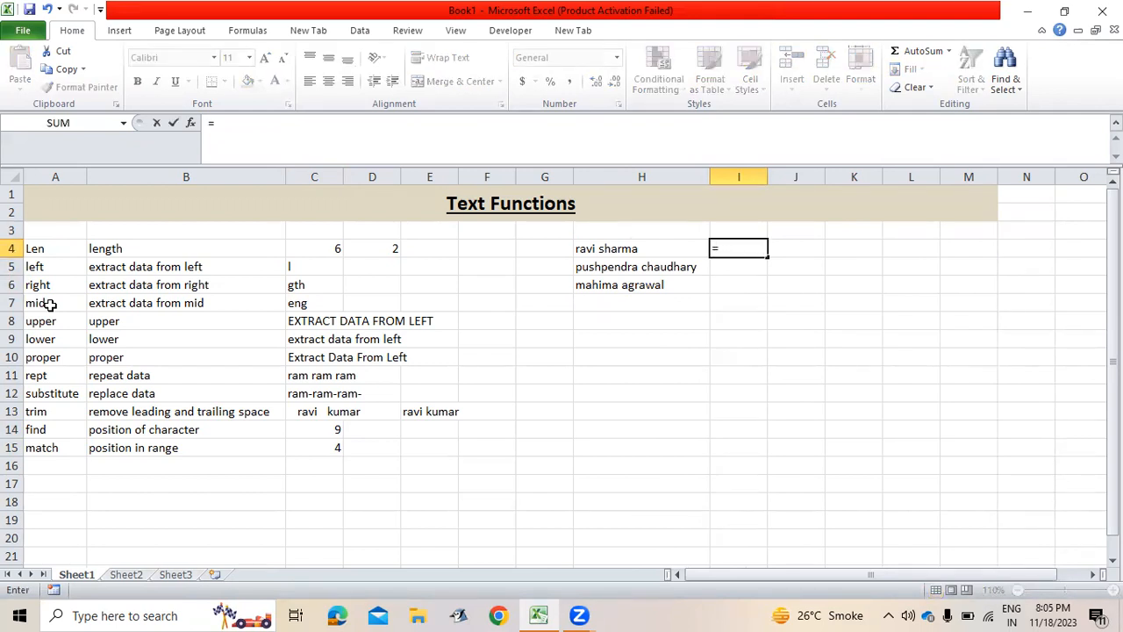
{"action": "type", "text": "right"}
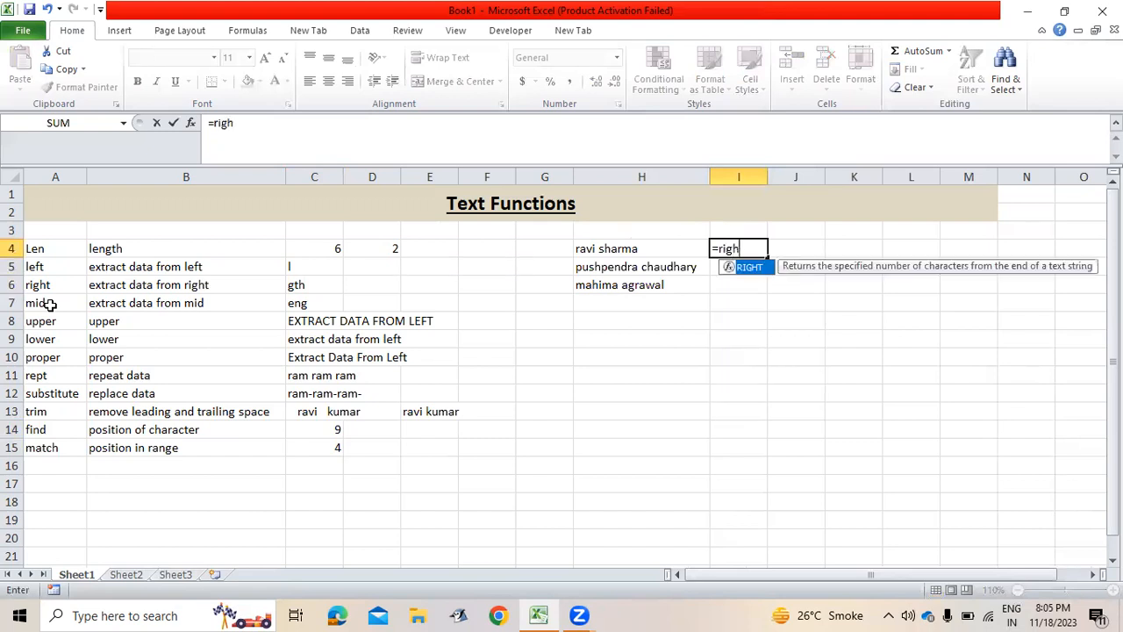
{"action": "key", "text": "Tab"}
{"action": "key", "text": "Left"}
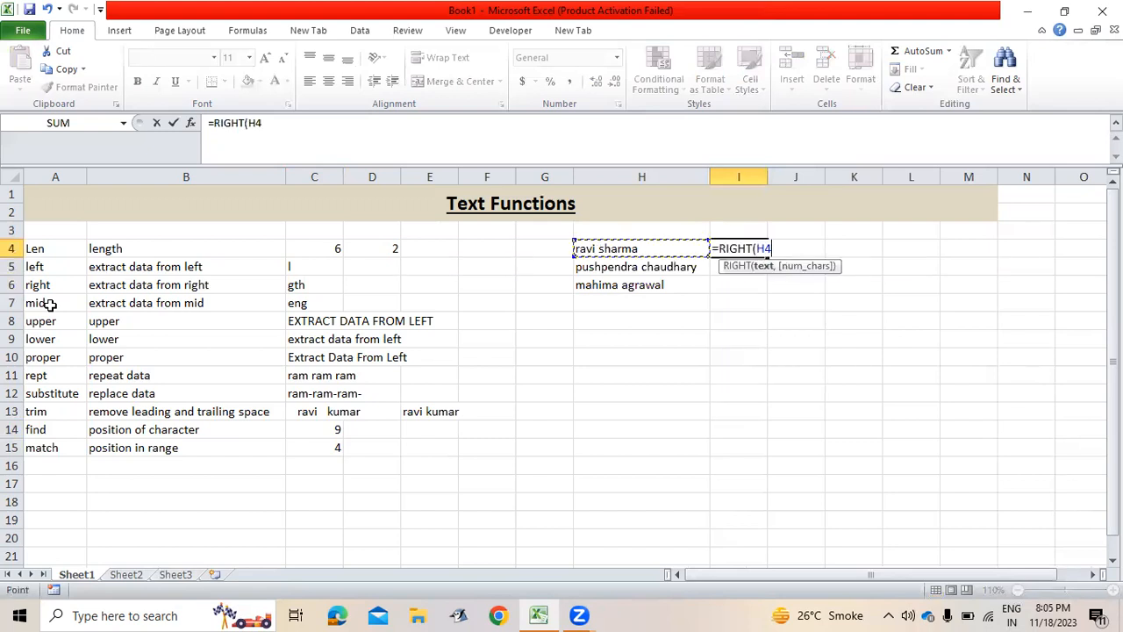
{"action": "type", "text": ","}
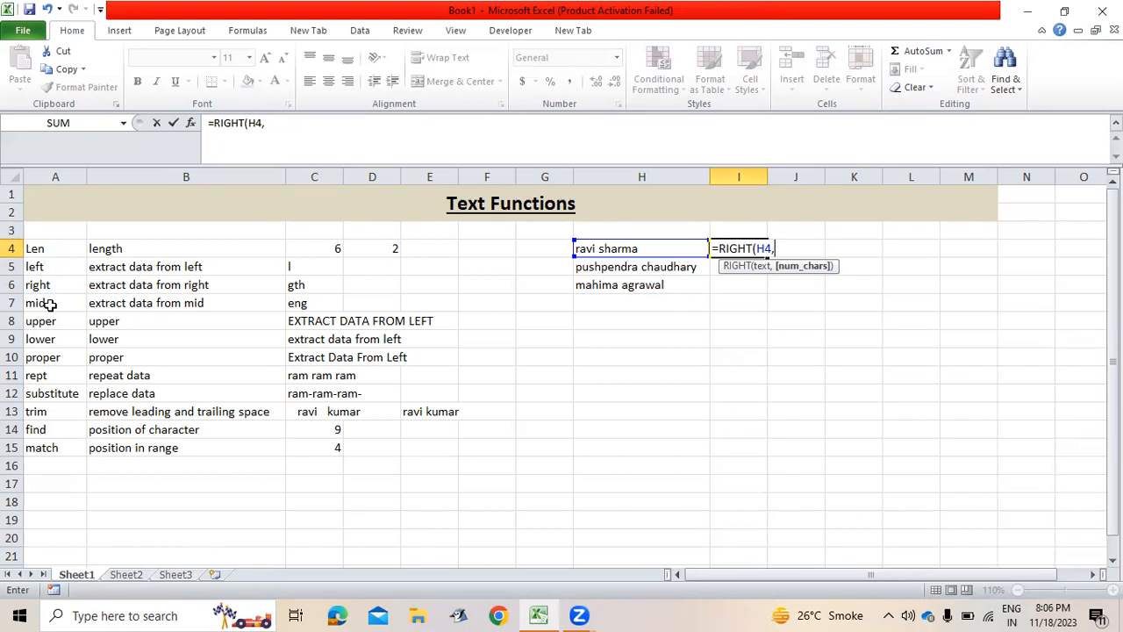
{"action": "type", "text": "len"}
{"action": "key", "text": "Tab"}
{"action": "key", "text": "Left"}
{"action": "type", "text": ")-"}
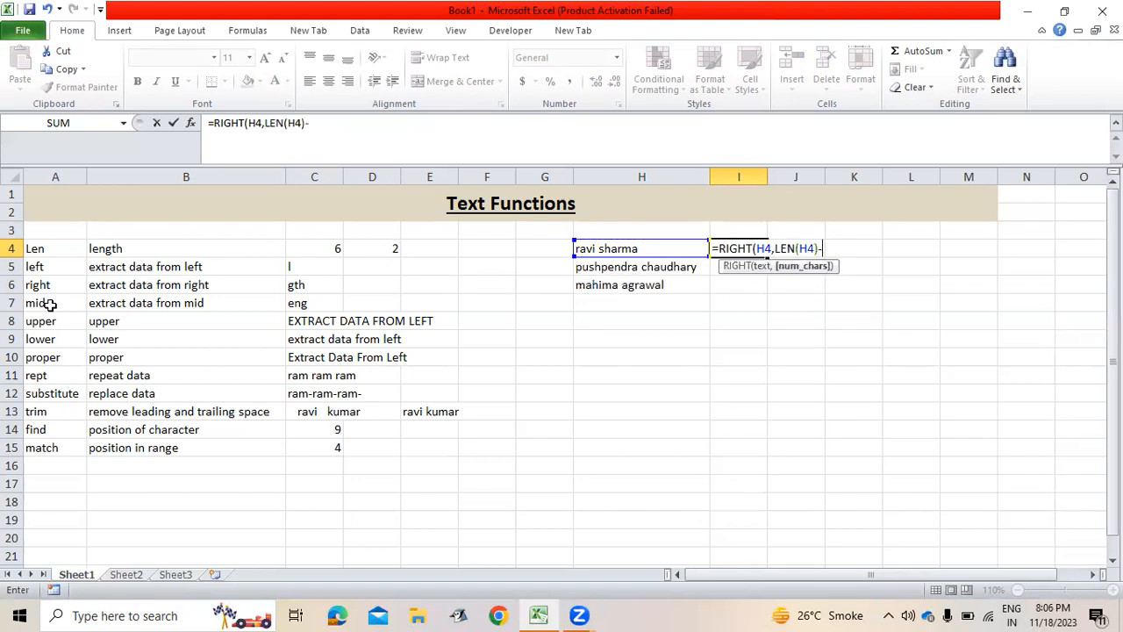
{"action": "type", "text": "find"}
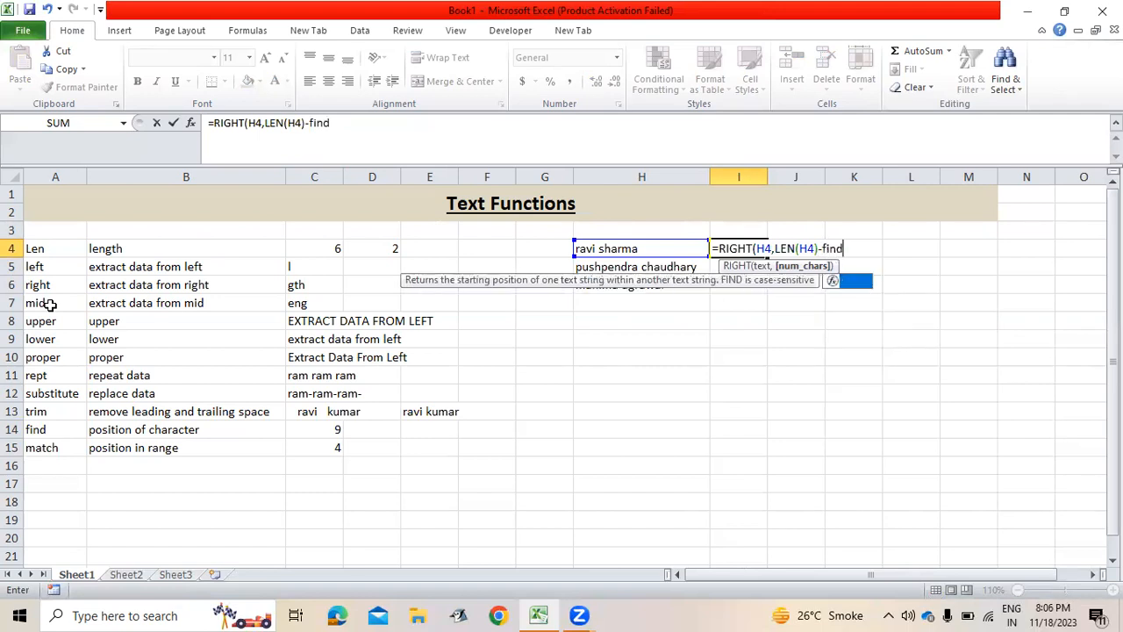
{"action": "key", "text": "Tab"}
{"action": "type", "text": "\" "}
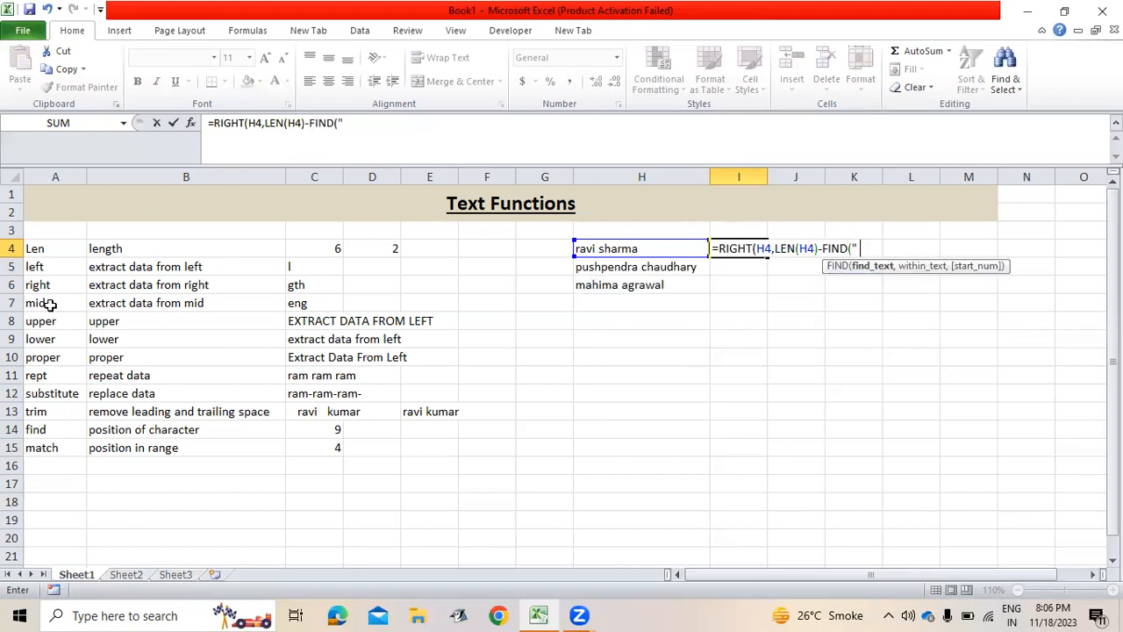
{"action": "type", "text": "\",H4"}
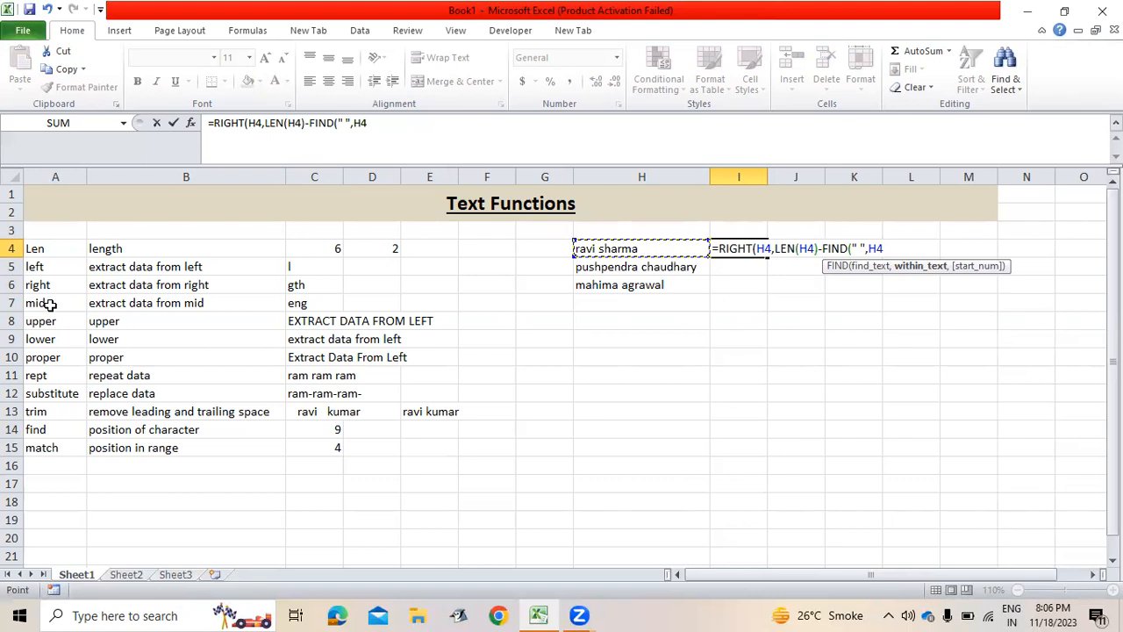
{"action": "type", "text": "))"}
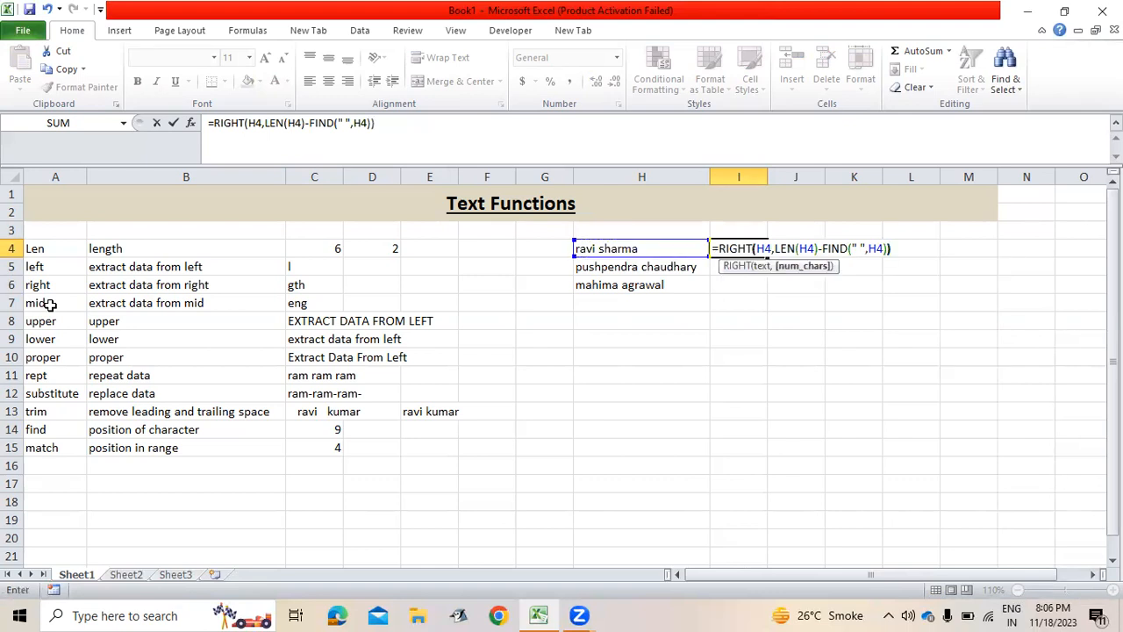
{"action": "key", "text": "Return"}
Fill the surname formula from I4 down to I5:I6.
{"action": "key", "text": "Up"}
{"action": "key", "text": "shift+Down"}
{"action": "key", "text": "shift+Down"}
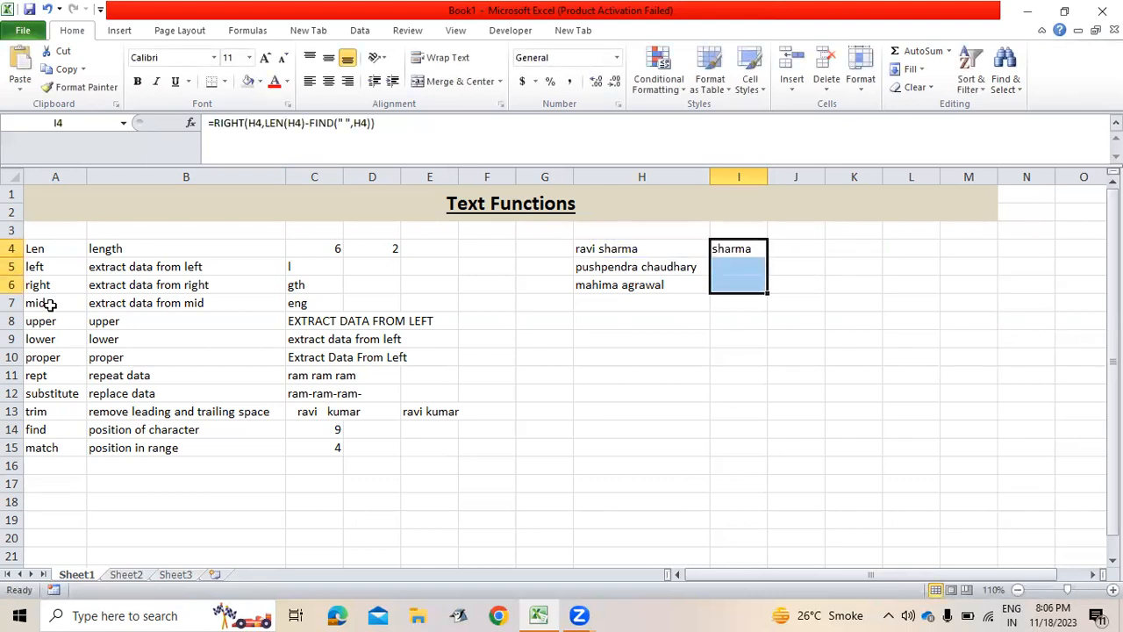
{"action": "key", "text": "ctrl+d"}
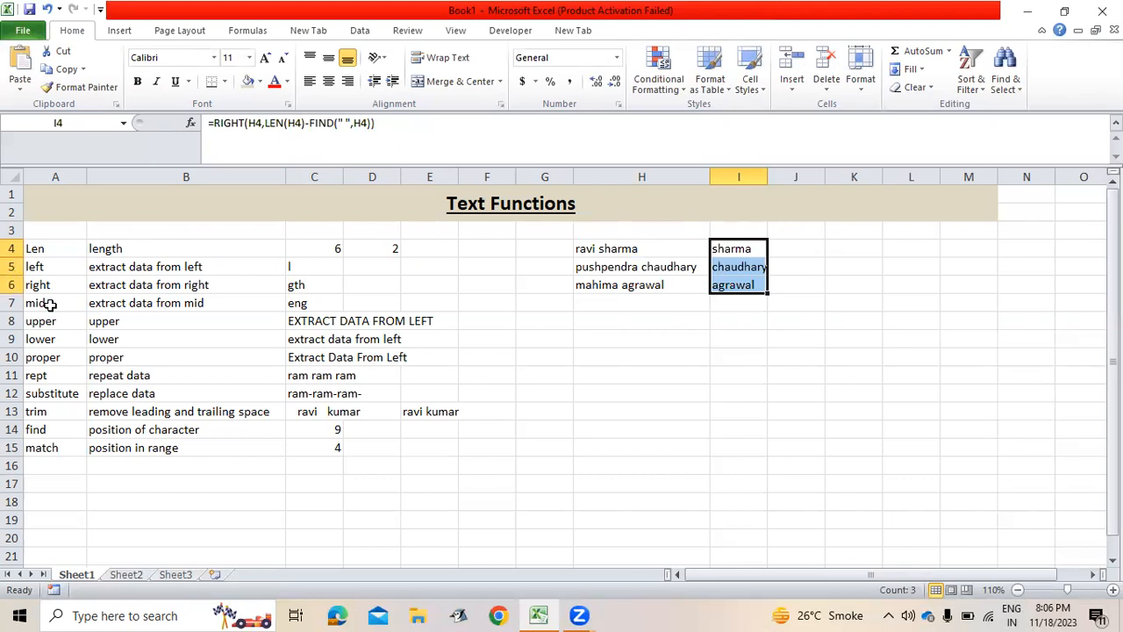
{"action": "key", "text": "shift+Up"}
{"action": "key", "text": "shift+Up"}
Append &" "&LEFT(H4,FIND(" ",H4)) to the I4 formula so names read surname first.
{"action": "key", "text": "F2"}
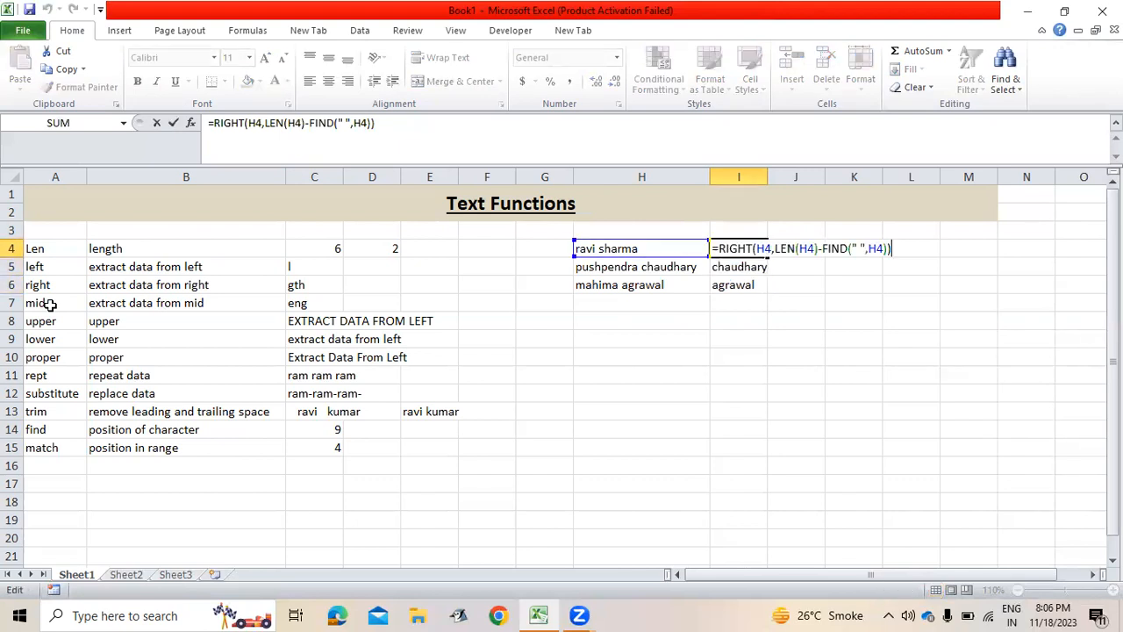
{"action": "type", "text": "&\" \""}
{"action": "type", "text": "&left"}
{"action": "key", "text": "Tab"}
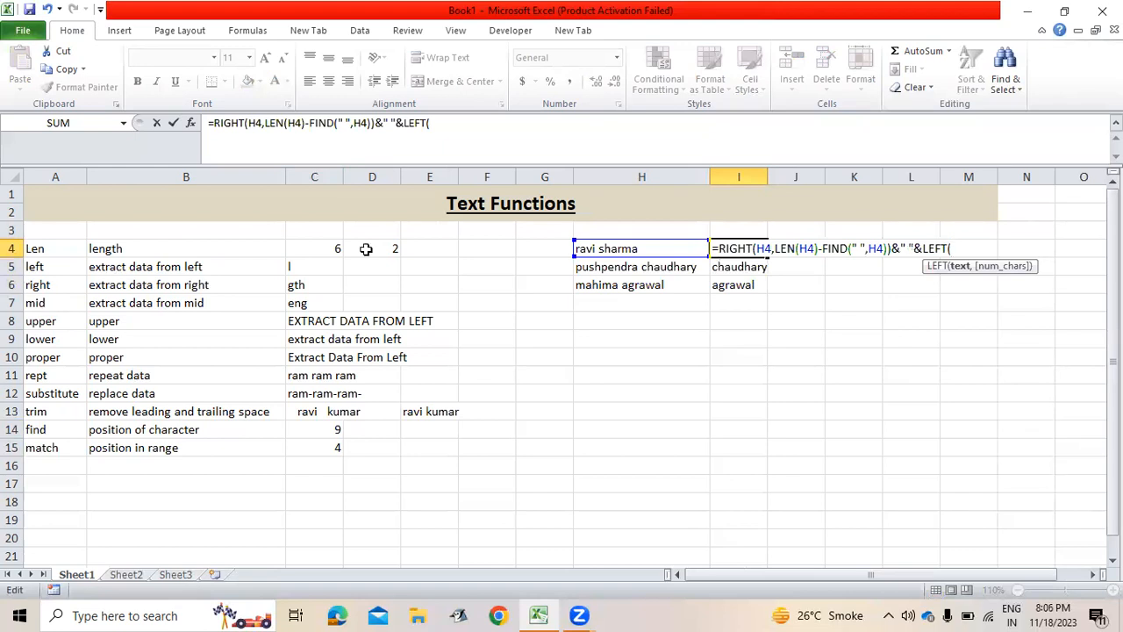
{"action": "left_click", "coordinate": [606, 249]}
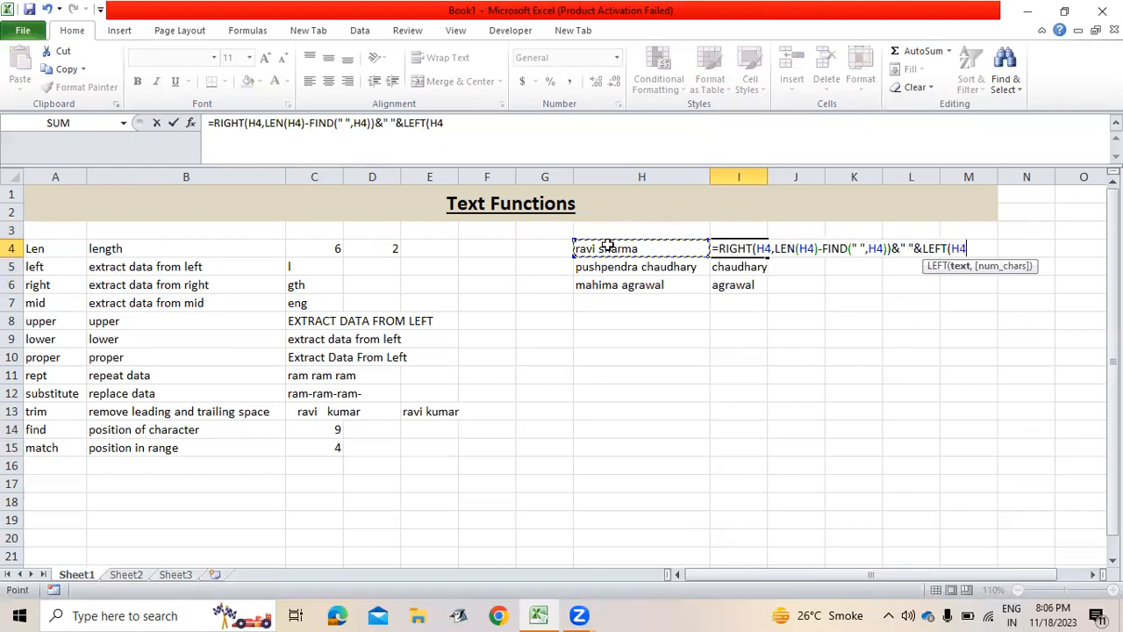
{"action": "type", "text": ",fin"}
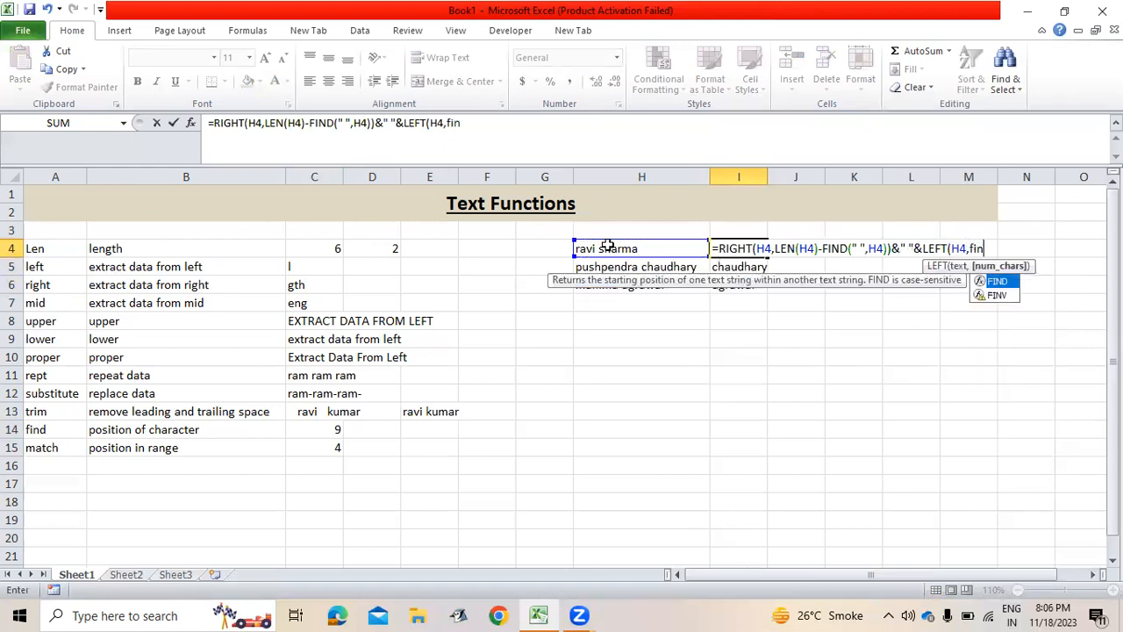
{"action": "type", "text": "d(\" \","}
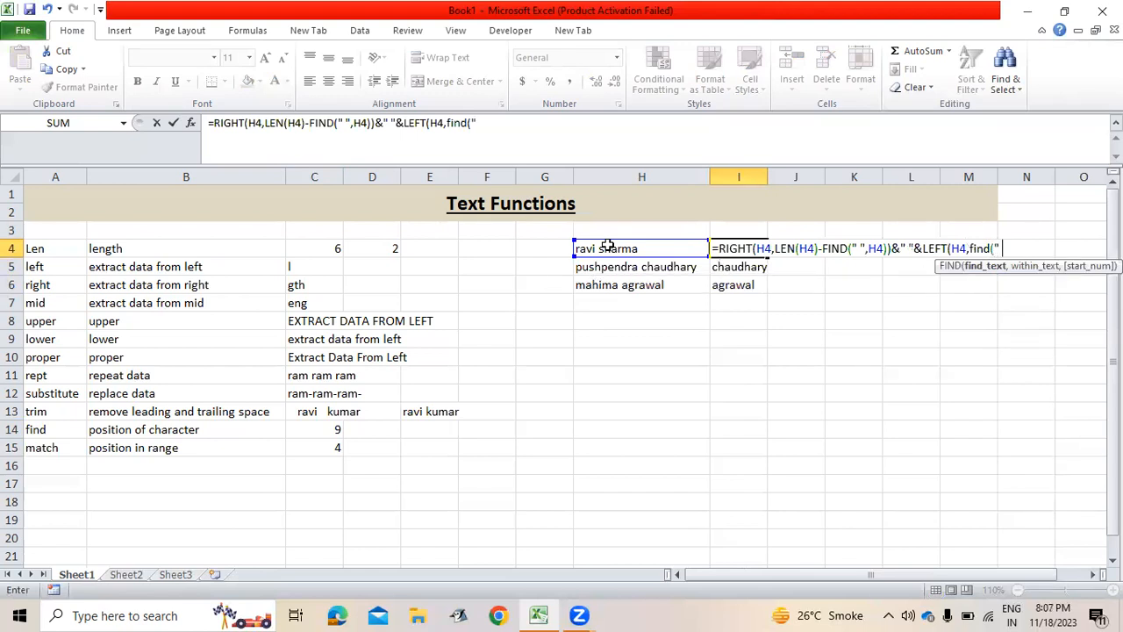
{"action": "left_click", "coordinate": [607, 248]}
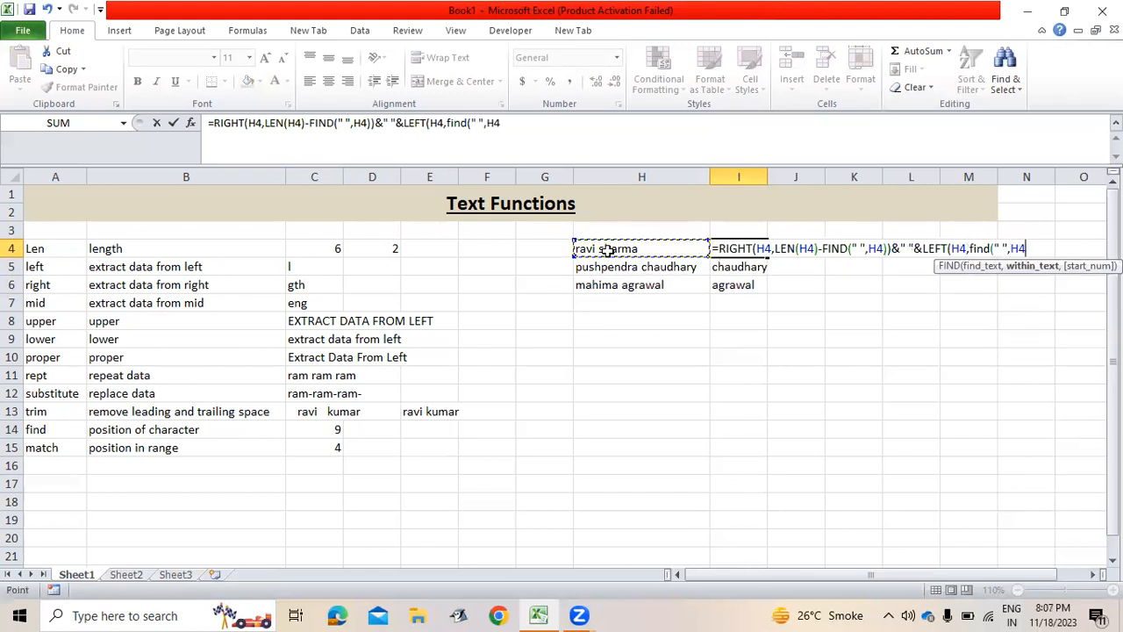
{"action": "type", "text": "))"}
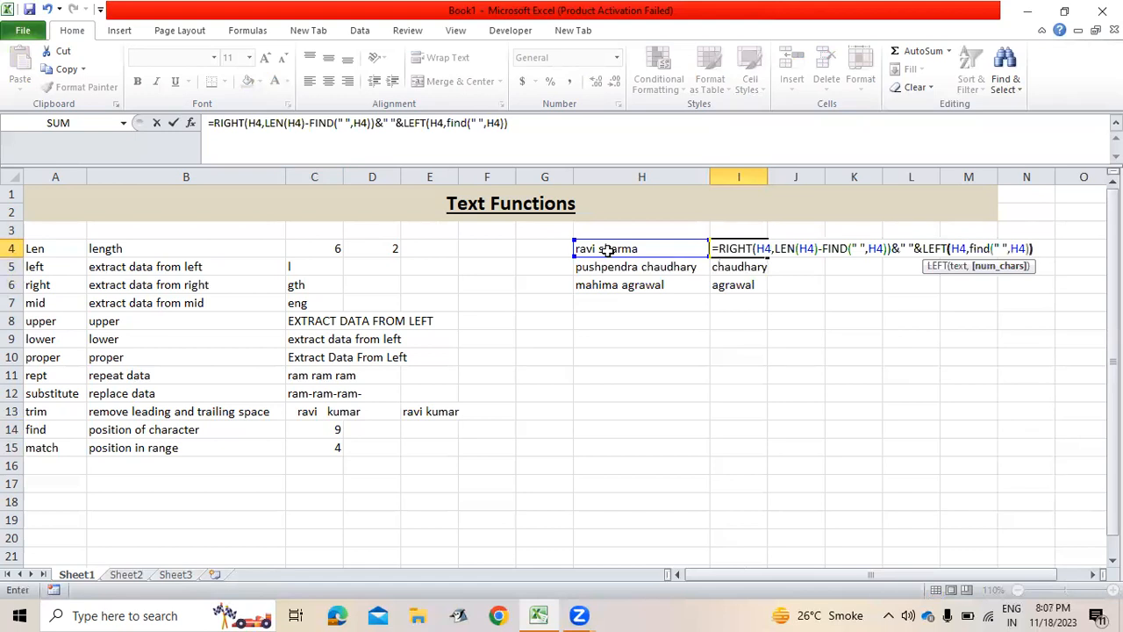
{"action": "key", "text": "Return"}
Fill the reversed-name formula down to I6 and autofit column I's width.
{"action": "key", "text": "Up"}
{"action": "key", "text": "shift+Down"}
{"action": "key", "text": "shift+Down"}
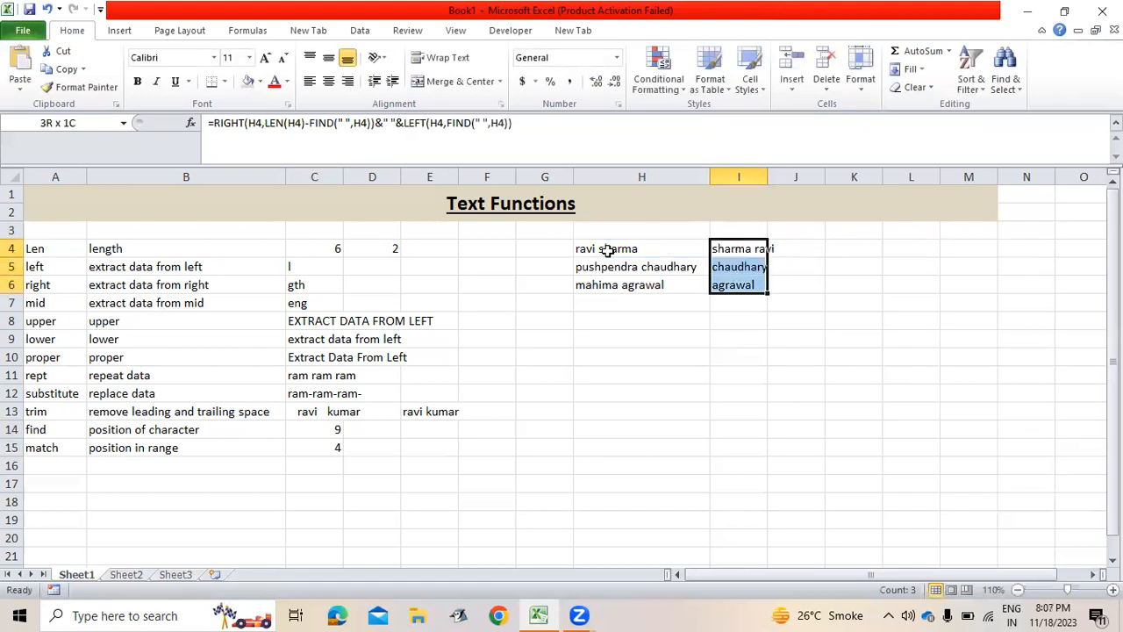
{"action": "key", "text": "ctrl+d"}
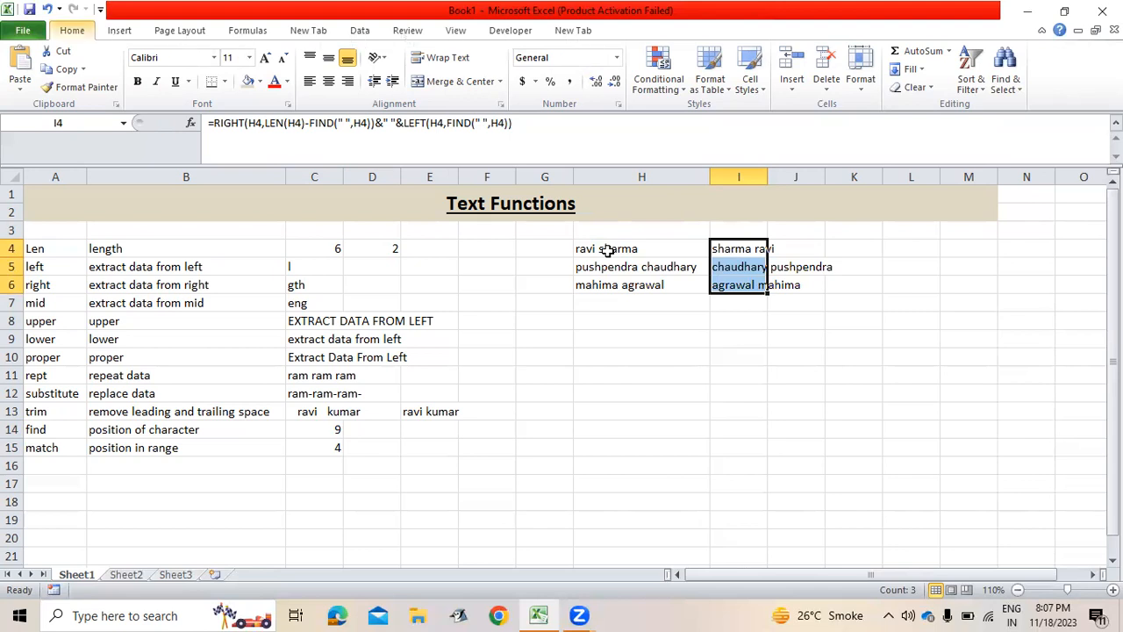
{"action": "key", "text": "alt+h"}
{"action": "key", "text": "o"}
{"action": "key", "text": "i"}
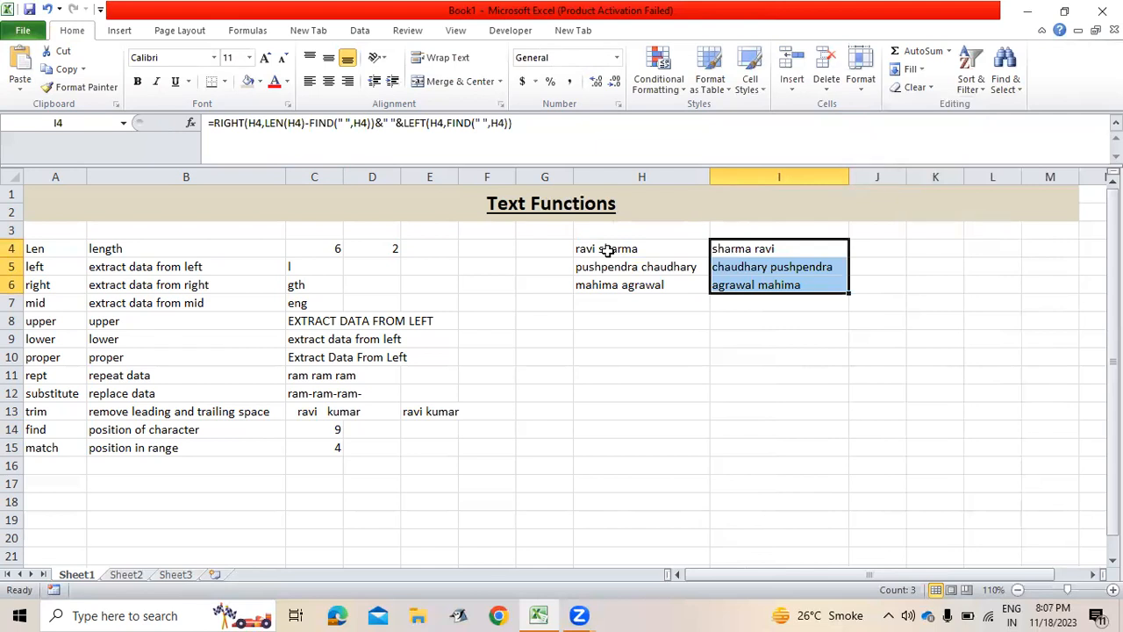
{"action": "key", "text": "Right"}
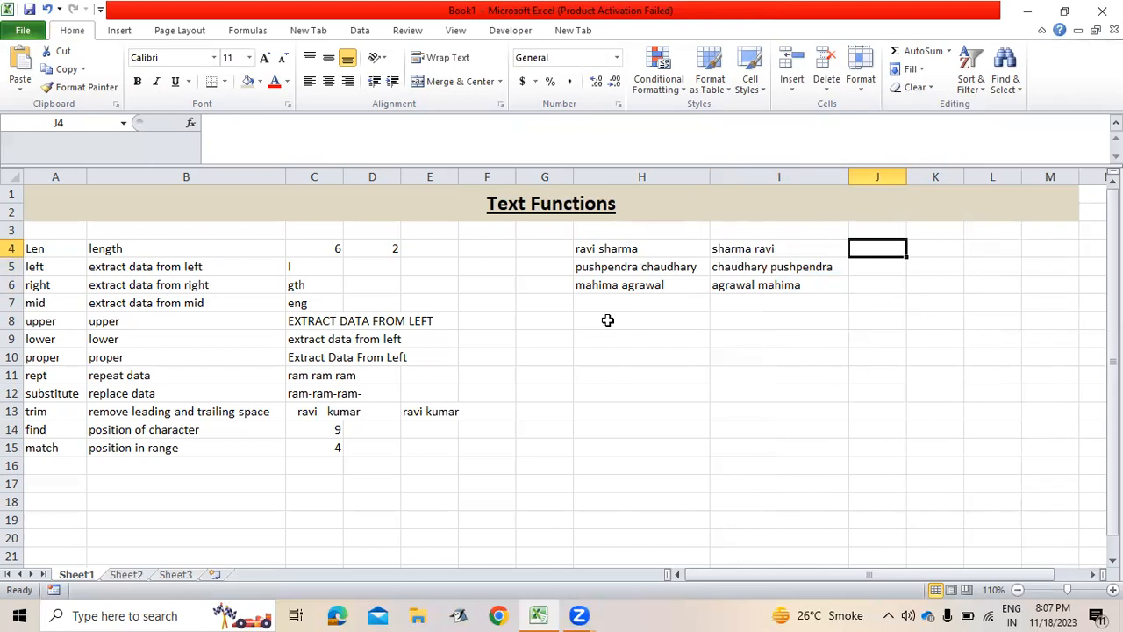
Enter =LEFT(H4,1)&MID(H4,FIND(" ",H4)+1,1) in J4 to build the initials.
{"action": "type", "text": "=left"}
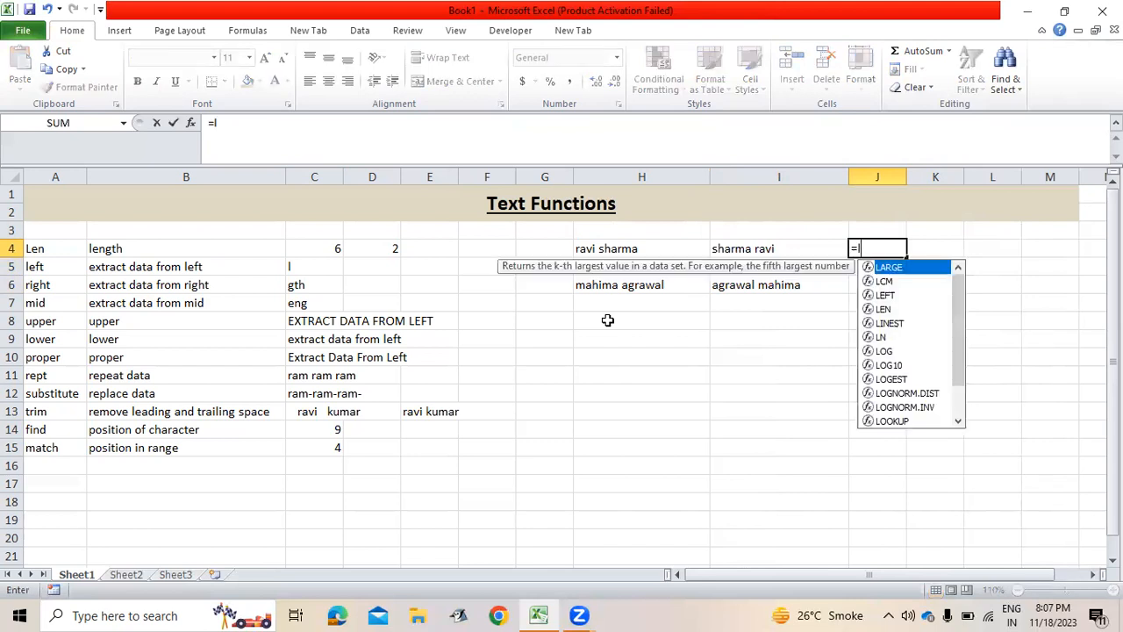
{"action": "key", "text": "Tab"}
{"action": "key", "text": "Left"}
{"action": "key", "text": "Left"}
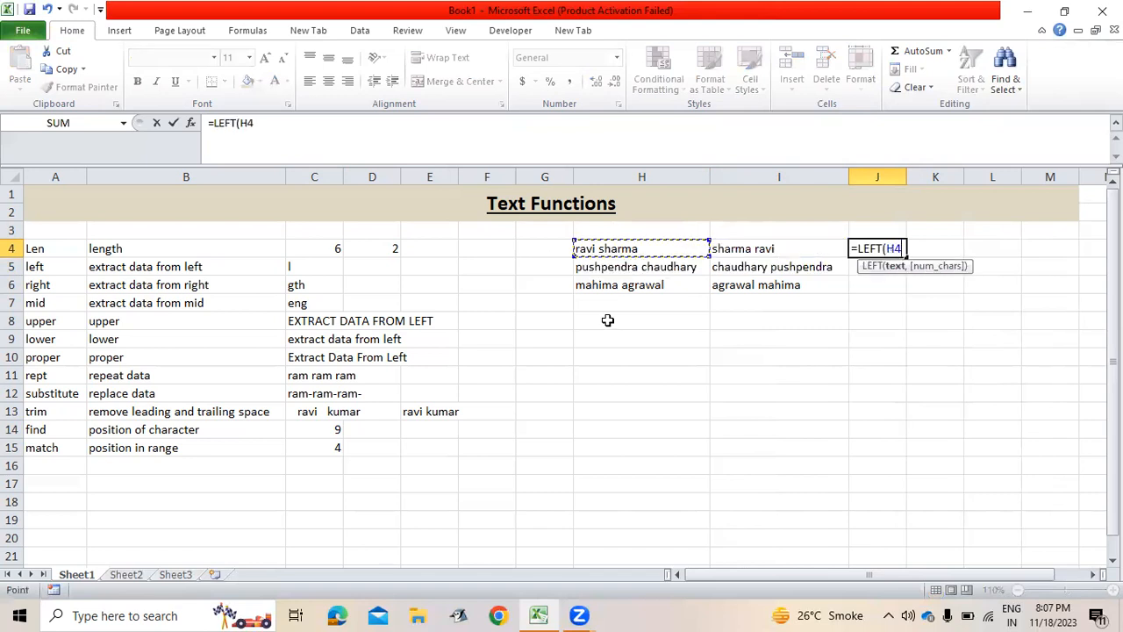
{"action": "type", "text": ",1"}
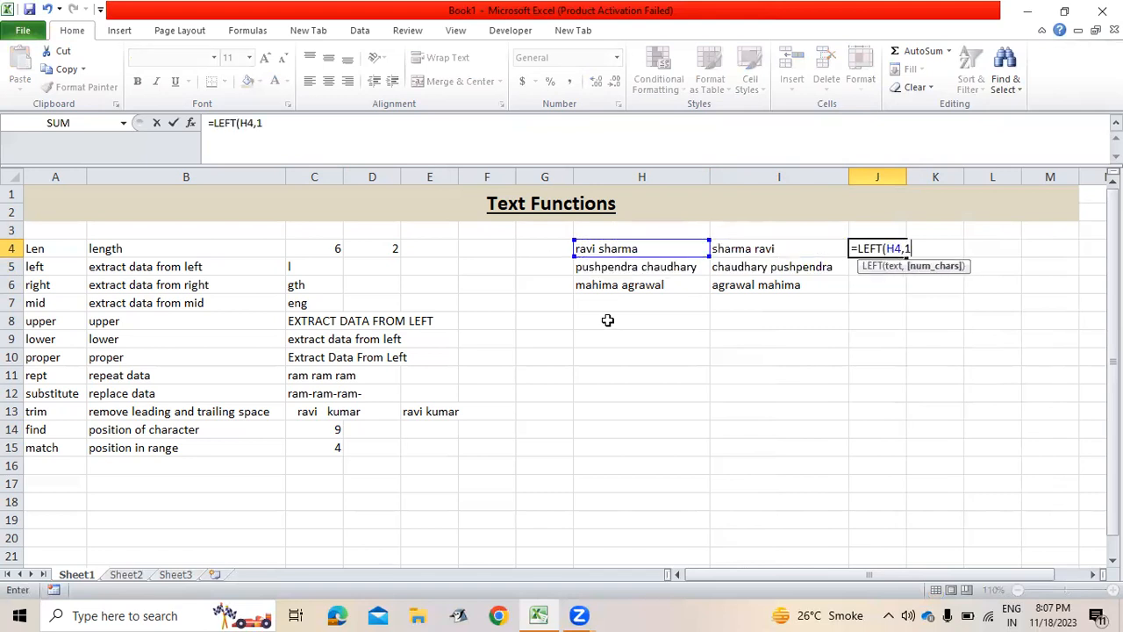
{"action": "type", "text": ")&"}
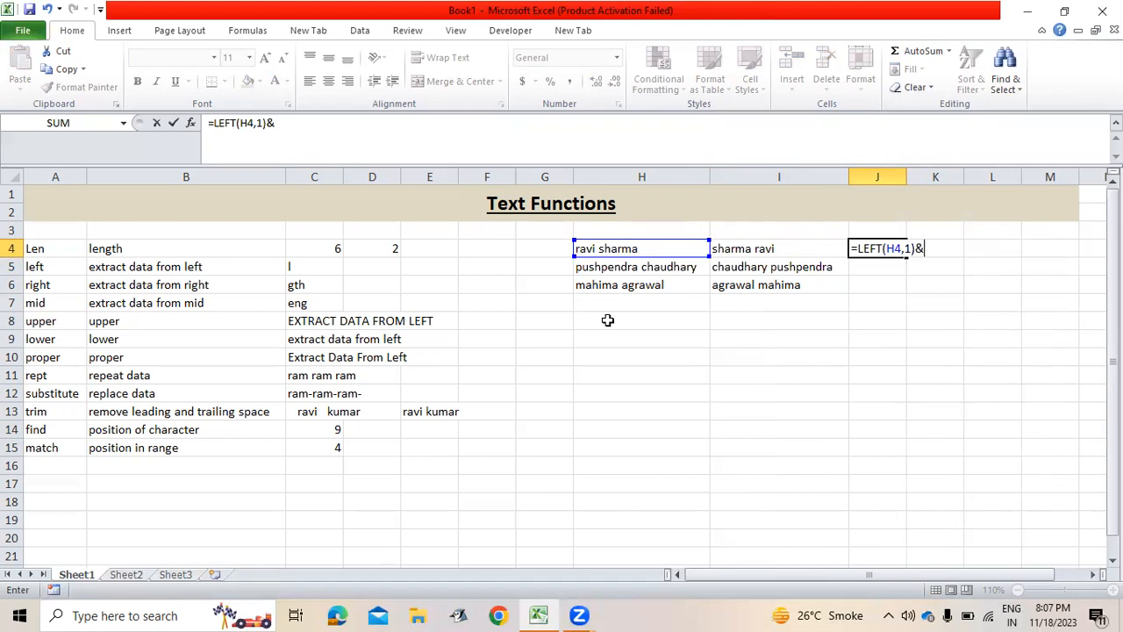
{"action": "type", "text": "mid("}
{"action": "key", "text": "Left"}
{"action": "key", "text": "Left"}
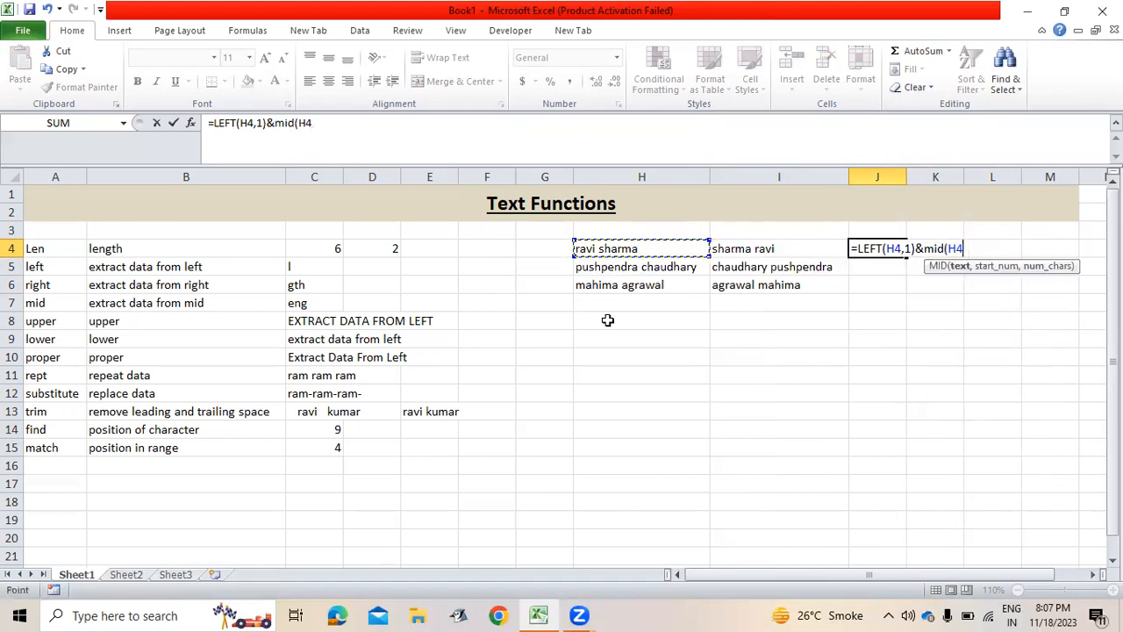
{"action": "type", "text": ","}
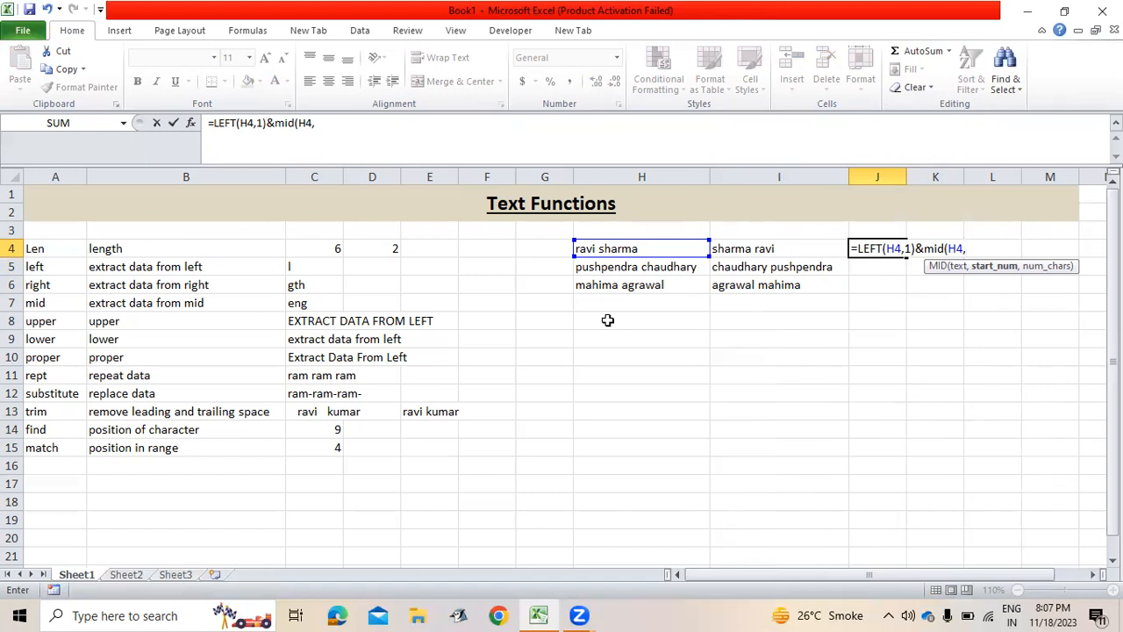
{"action": "type", "text": "fin"}
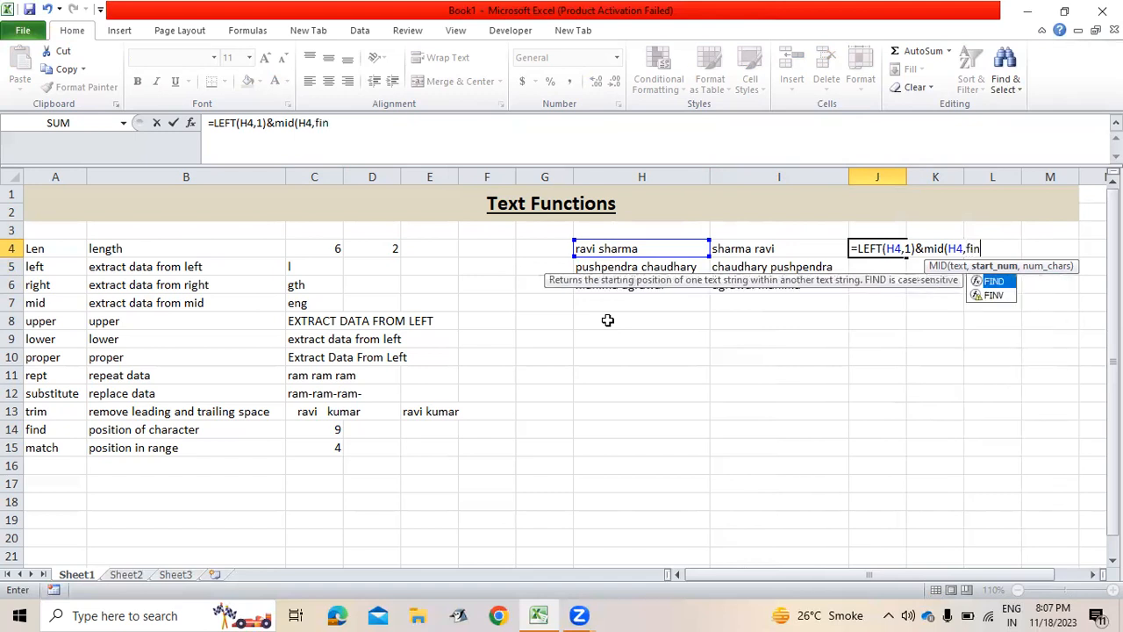
{"action": "key", "text": "Tab"}
{"action": "type", "text": "\" \","}
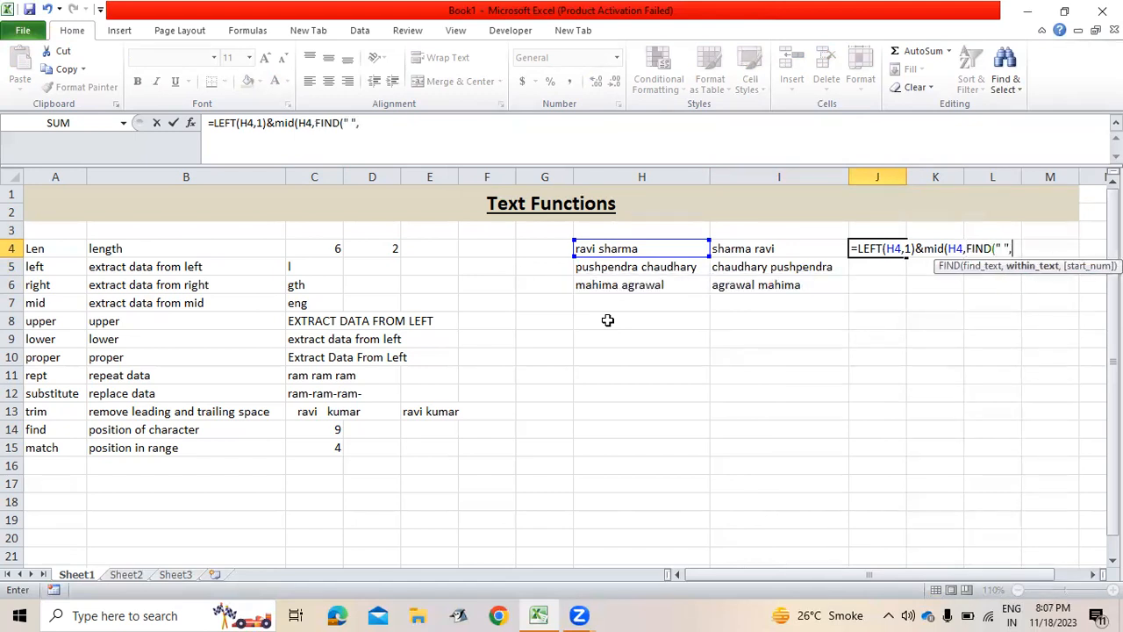
{"action": "key", "text": "Left"}
{"action": "key", "text": "Left"}
{"action": "type", "text": ")"}
{"action": "type", "text": "+1,"}
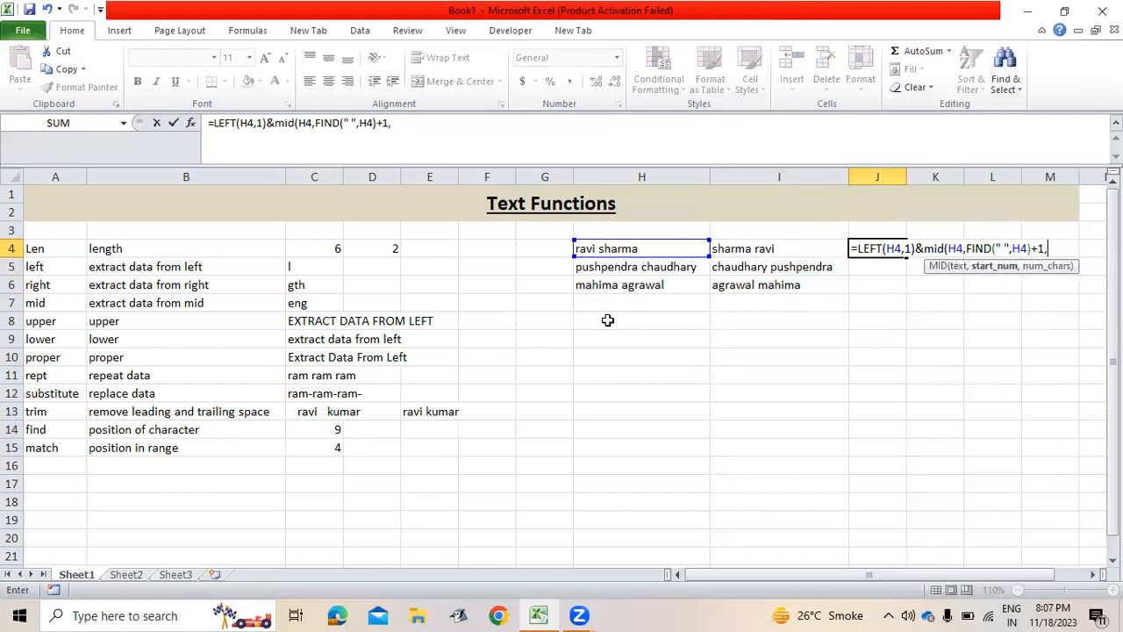
{"action": "type", "text": "1)"}
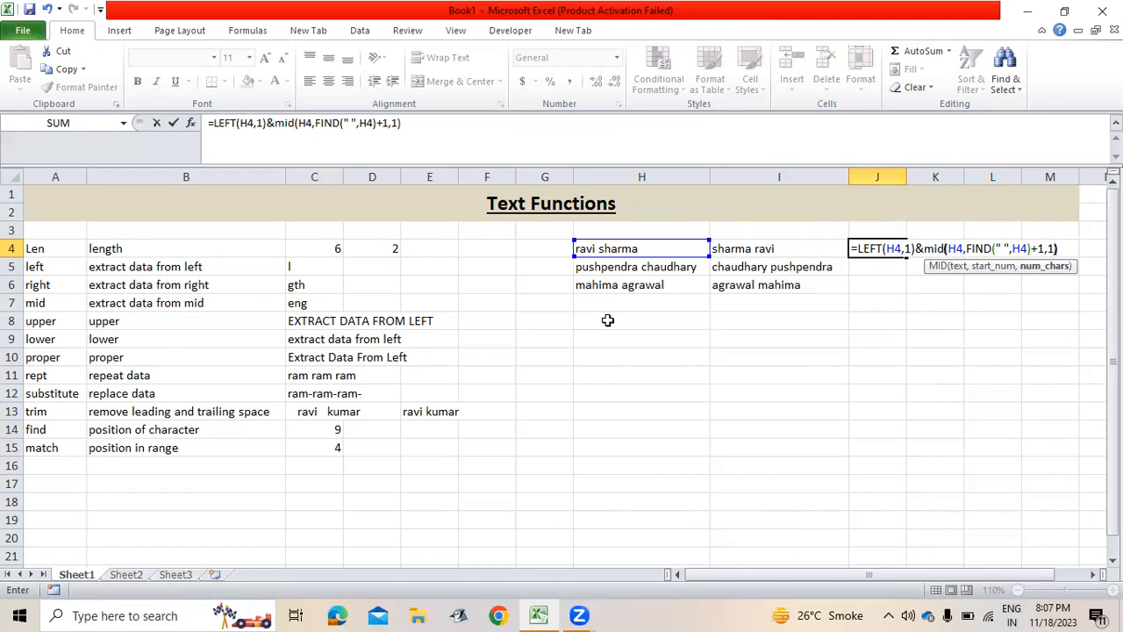
{"action": "key", "text": "Return"}
Fill the initials formula down to J5:J6, giving rs, pc and ma.
{"action": "key", "text": "Up"}
{"action": "key", "text": "shift+Down"}
{"action": "key", "text": "shift+Down"}
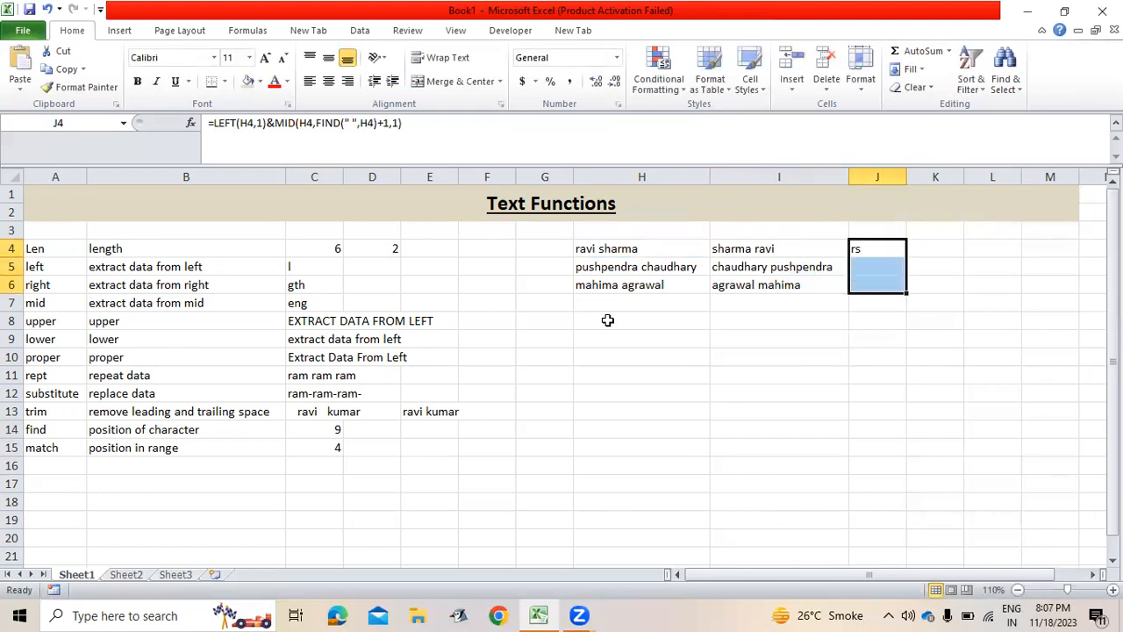
{"action": "key", "text": "ctrl+d"}
Type the a/c heading in H11 and three sample account numbers in H12:H14.
{"action": "key", "text": "Down"}
{"action": "key", "text": "Down"}
{"action": "key", "text": "Down"}
{"action": "key", "text": "Down"}
{"action": "key", "text": "Down"}
{"action": "key", "text": "Down"}
{"action": "key", "text": "Down"}
{"action": "key", "text": "Left"}
{"action": "key", "text": "Left"}
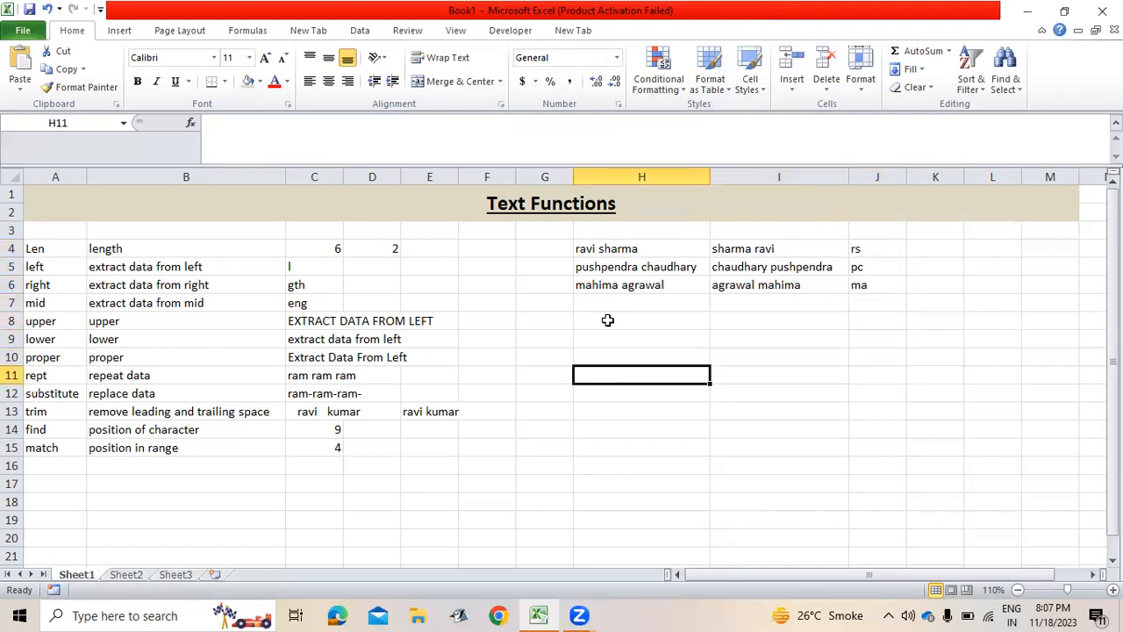
{"action": "type", "text": "a/c"}
{"action": "key", "text": "Return"}
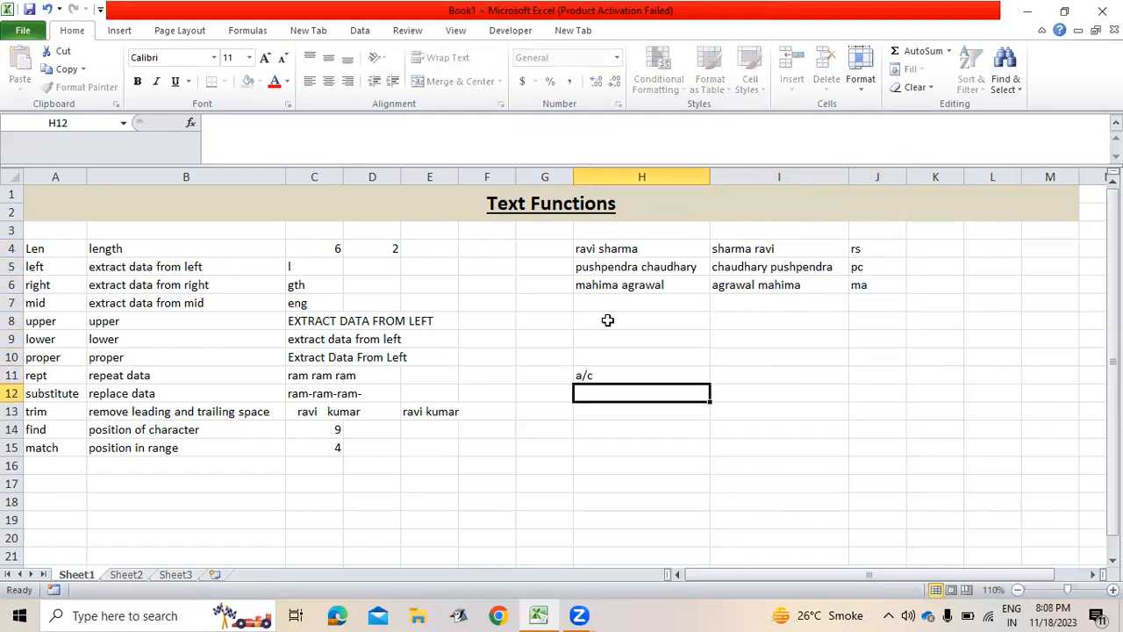
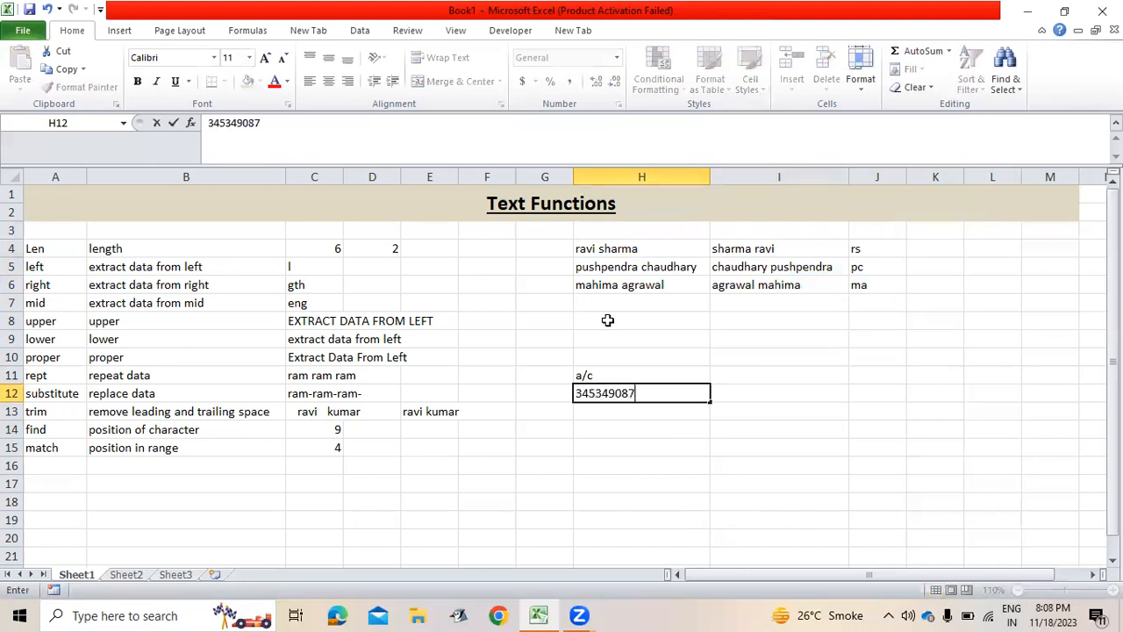
{"action": "key", "text": "Tab"}
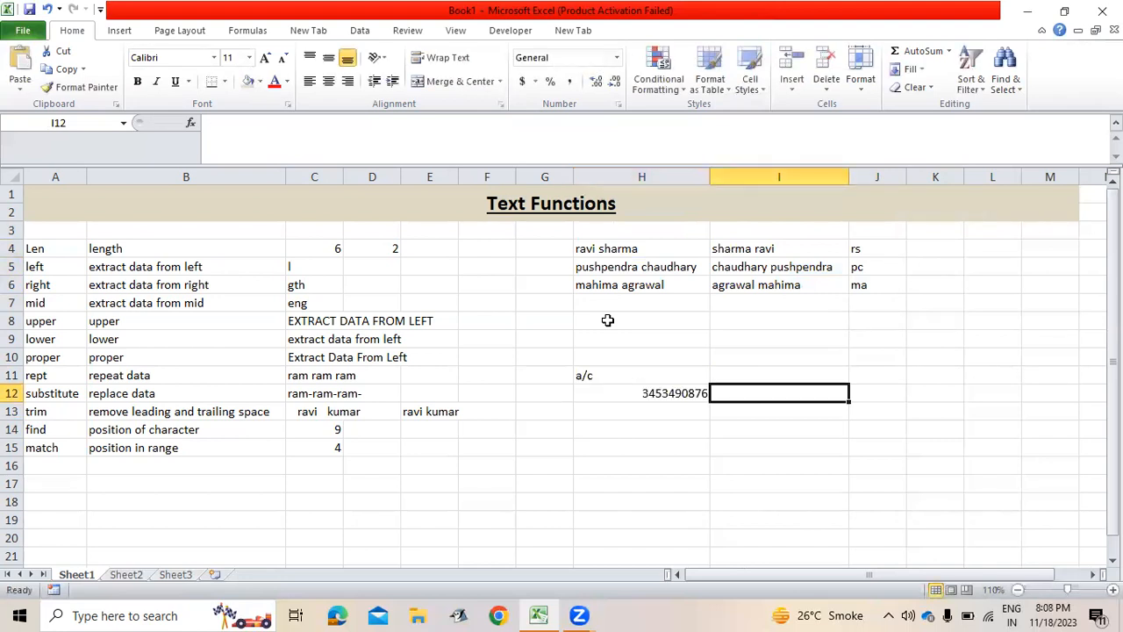
{"action": "key", "text": "Return"}
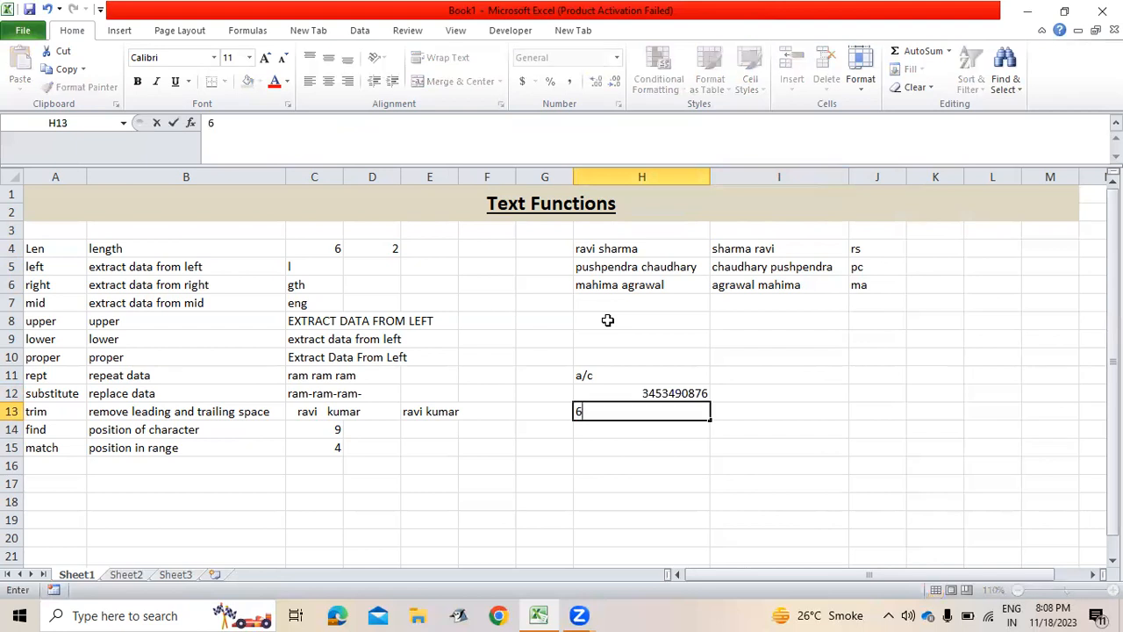
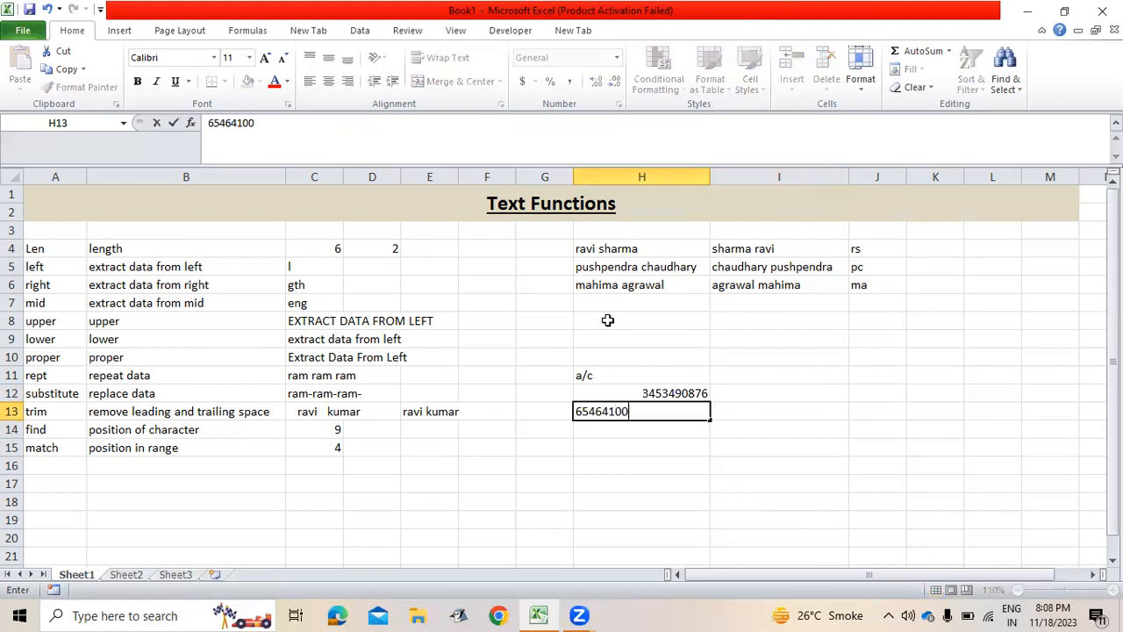
{"action": "key", "text": "Return"}
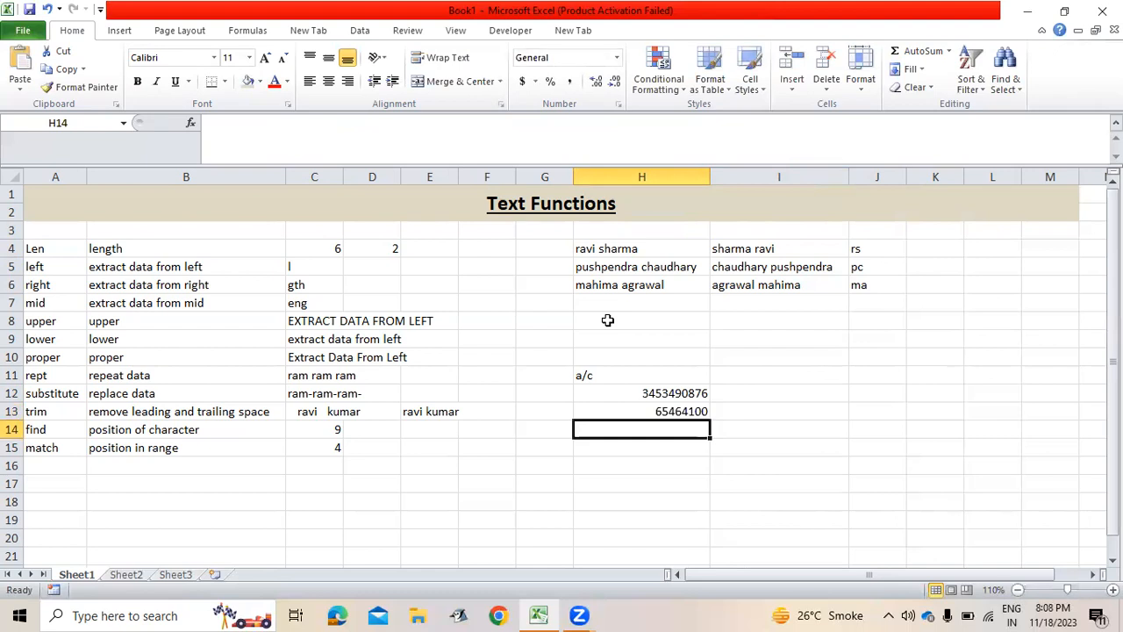
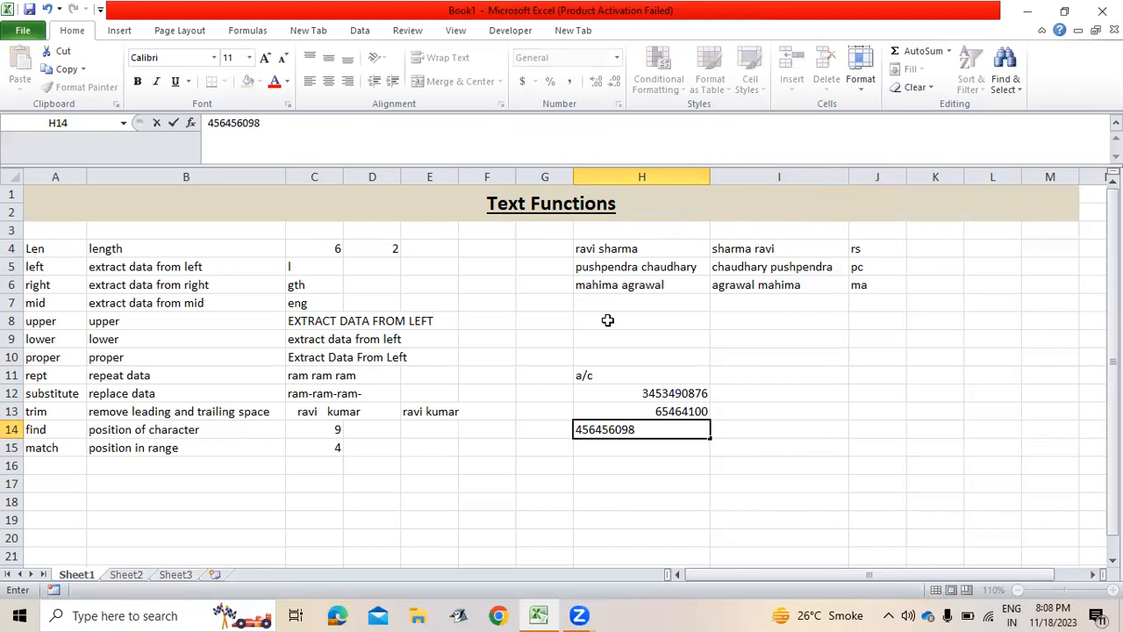
{"action": "key", "text": "Right"}
{"action": "key", "text": "Up"}
{"action": "key", "text": "Up"}
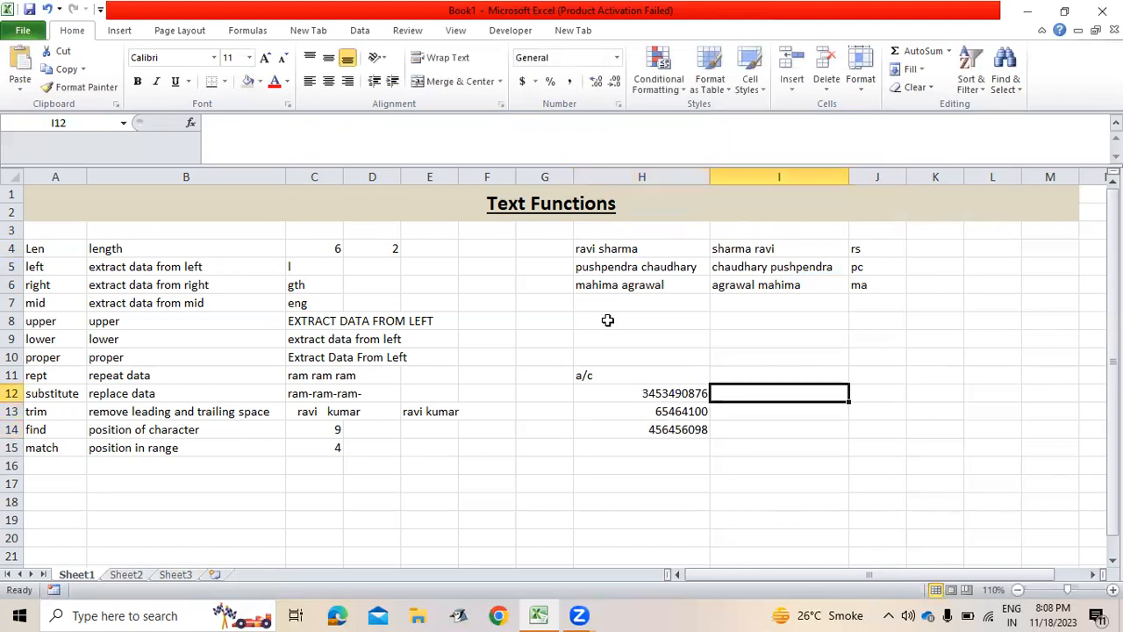
Enter =REPT("x",LEN(H12)-3)&RIGHT(H12,3) in I12 to mask the account number.
{"action": "type", "text": "="}
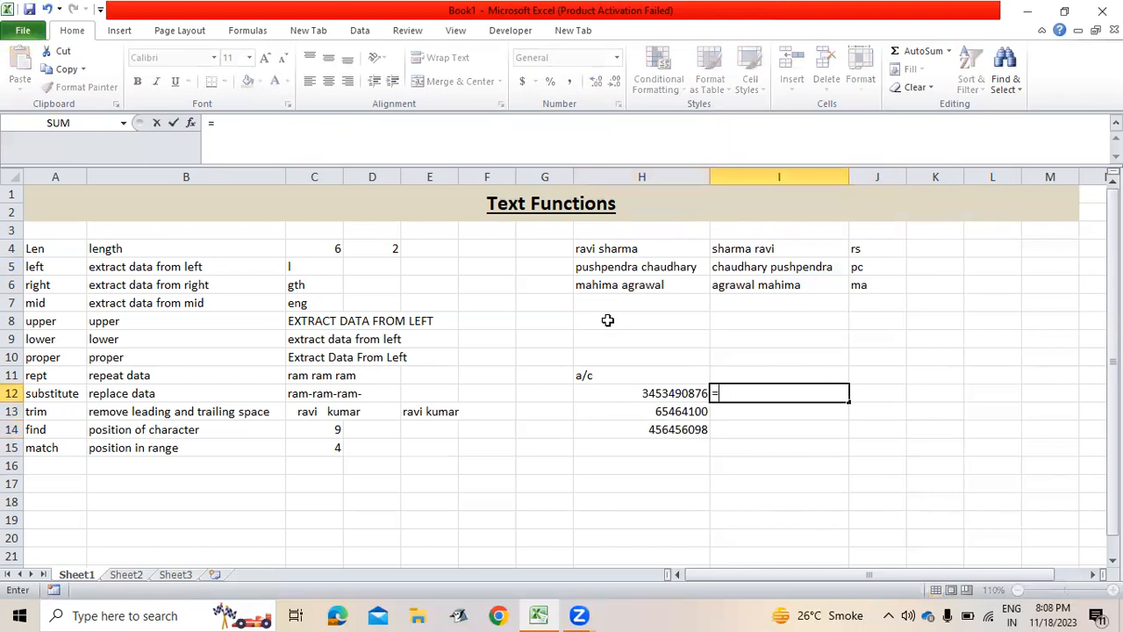
{"action": "type", "text": "rep"}
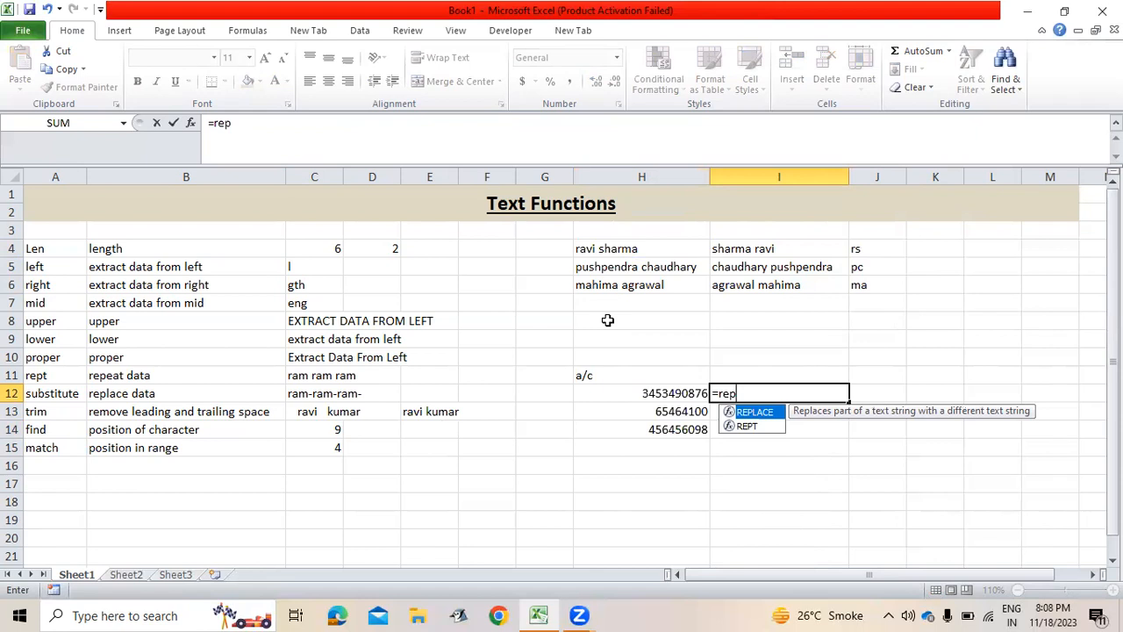
{"action": "key", "text": "Down"}
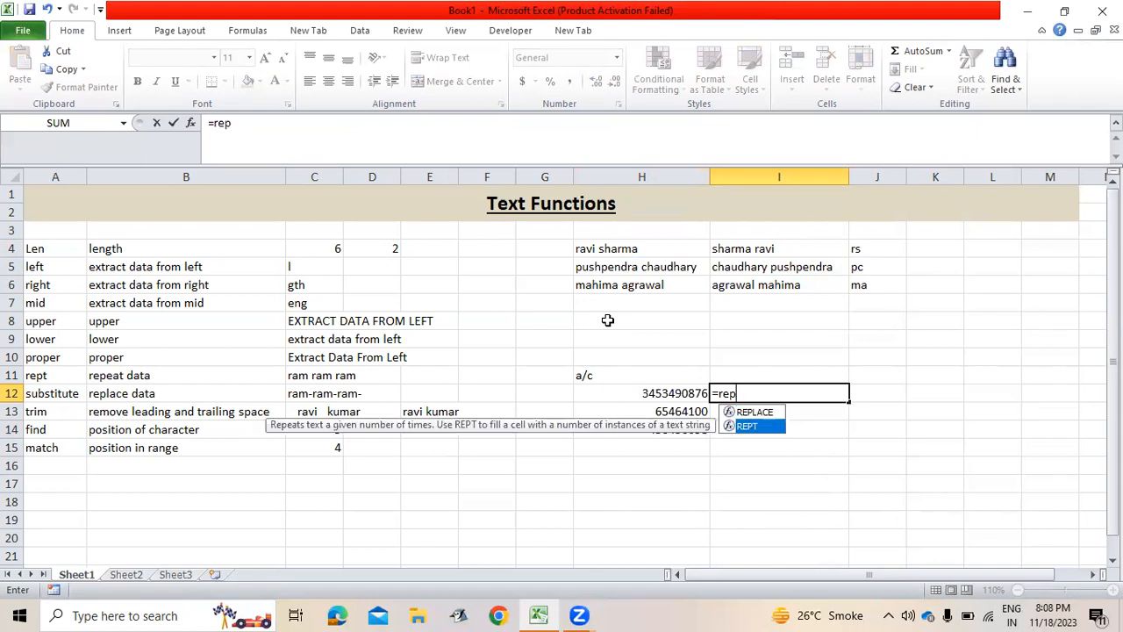
{"action": "key", "text": "Tab"}
{"action": "type", "text": "\"x\","}
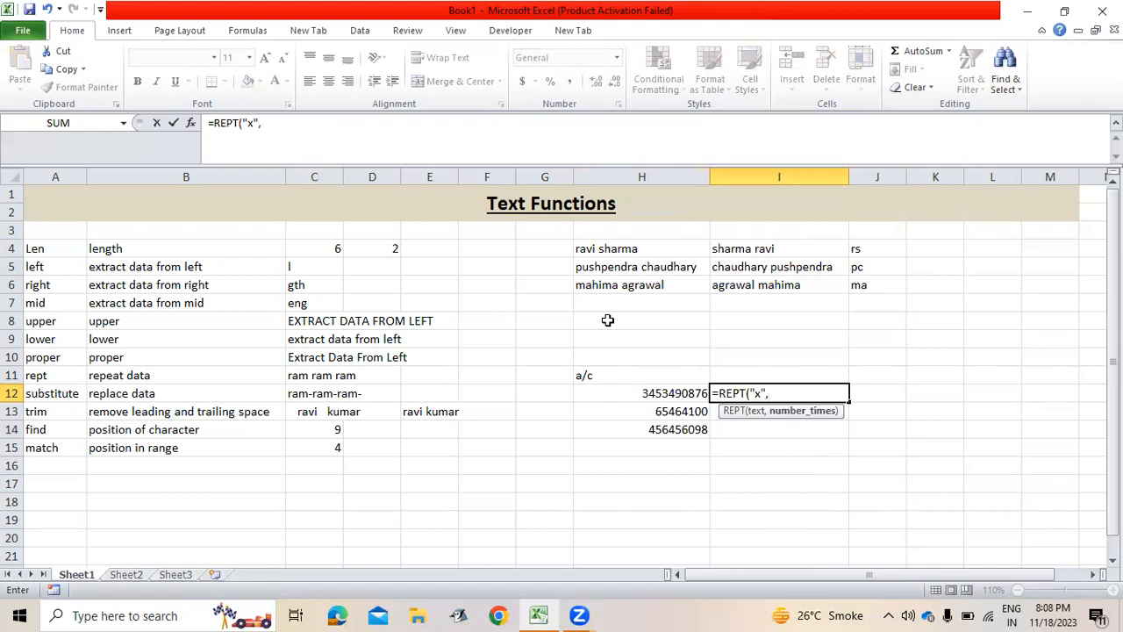
{"action": "type", "text": "len("}
{"action": "key", "text": "Left"}
{"action": "type", "text": ")-"}
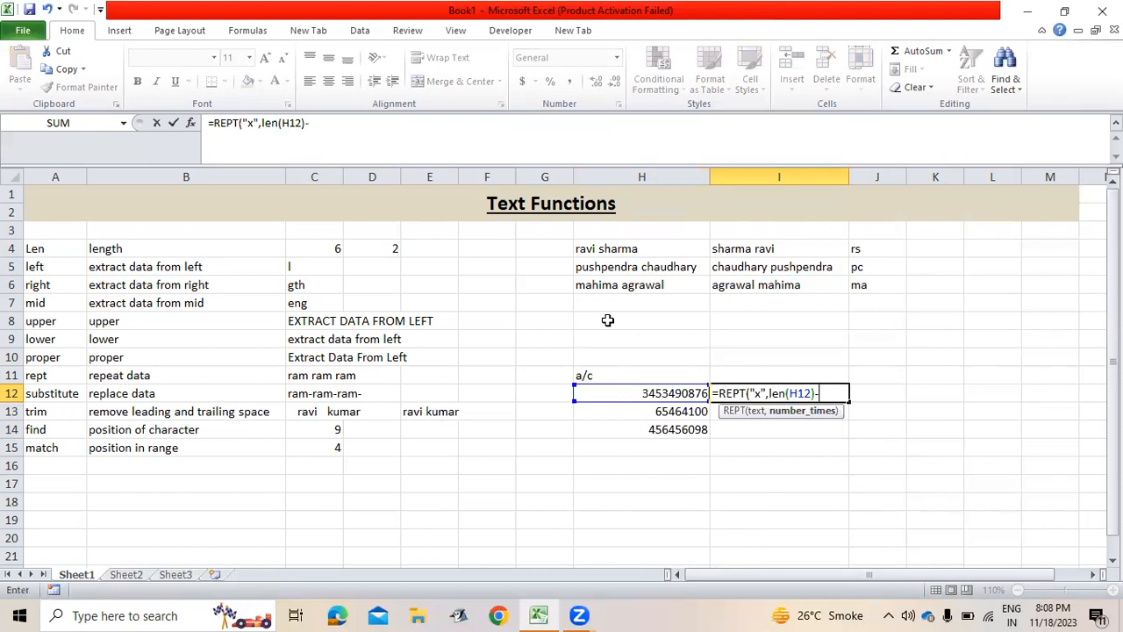
{"action": "type", "text": "3)&righ"}
{"action": "key", "text": "Tab"}
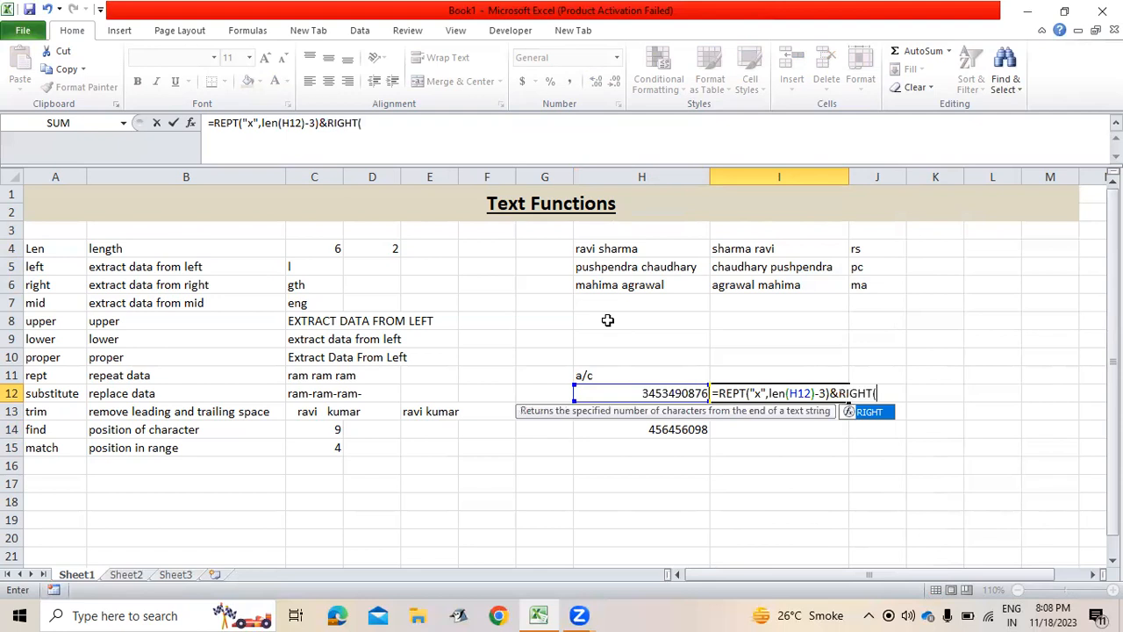
{"action": "key", "text": "Left"}
{"action": "type", "text": ",3)"}
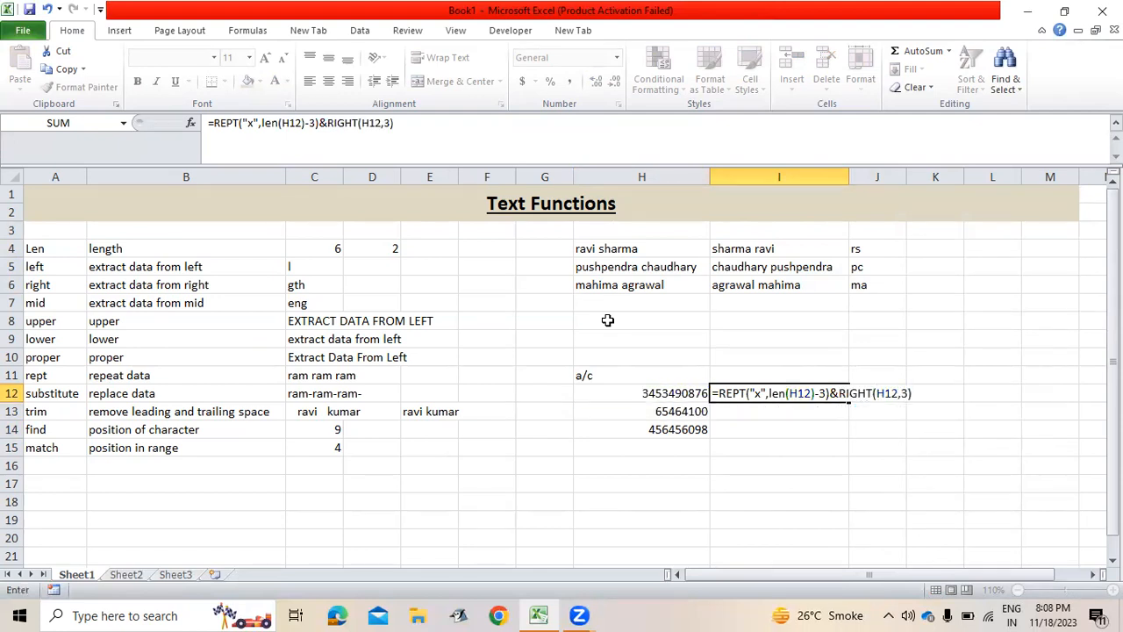
{"action": "key", "text": "Return"}
Fill the masking formula down to I13:I14.
{"action": "key", "text": "Up"}
{"action": "key", "text": "shift+Down"}
{"action": "key", "text": "shift+Down"}
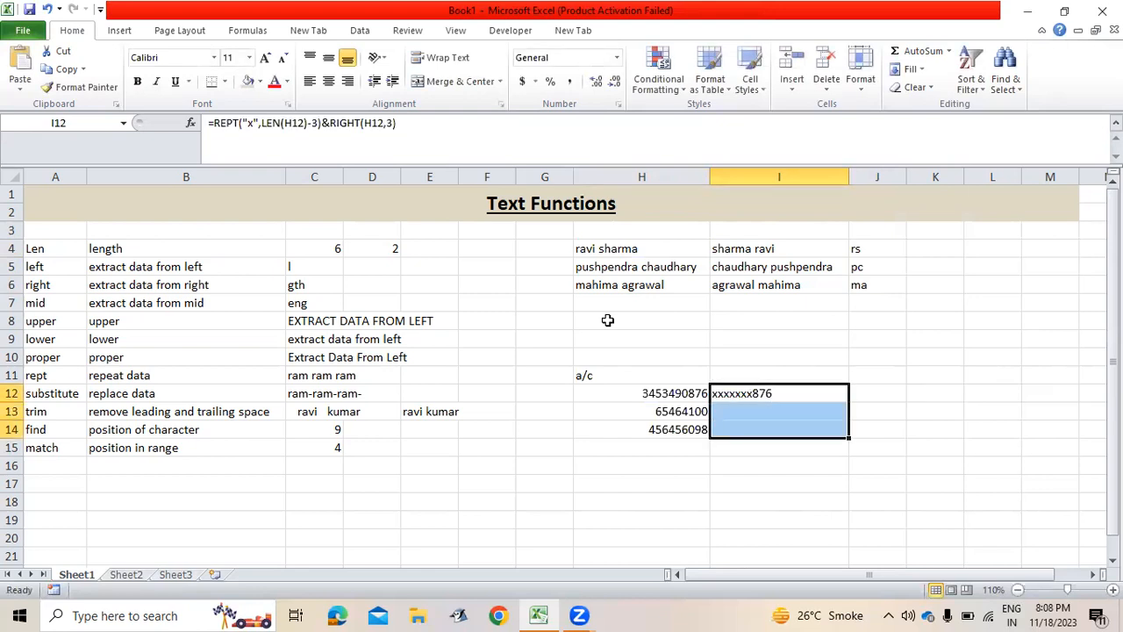
{"action": "key", "text": "ctrl+d"}
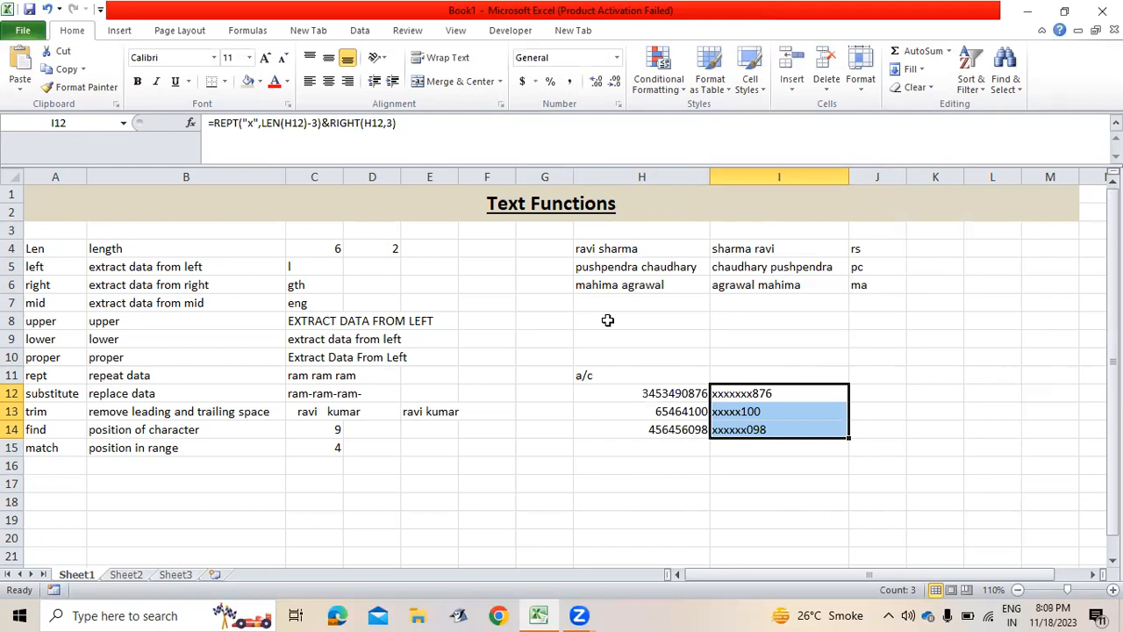
{"action": "key", "text": "Down"}
{"action": "key", "text": "Down"}
{"action": "key", "text": "Down"}
{"action": "key", "text": "Down"}
Enter a sample e-mail address in H16.
{"action": "key", "text": "Left"}
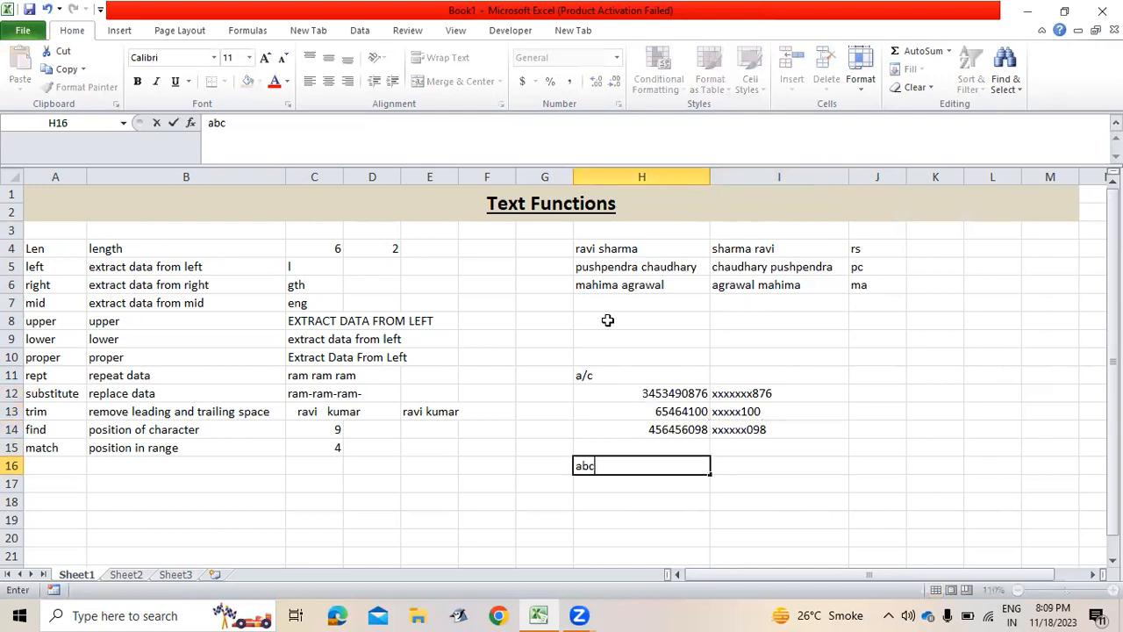
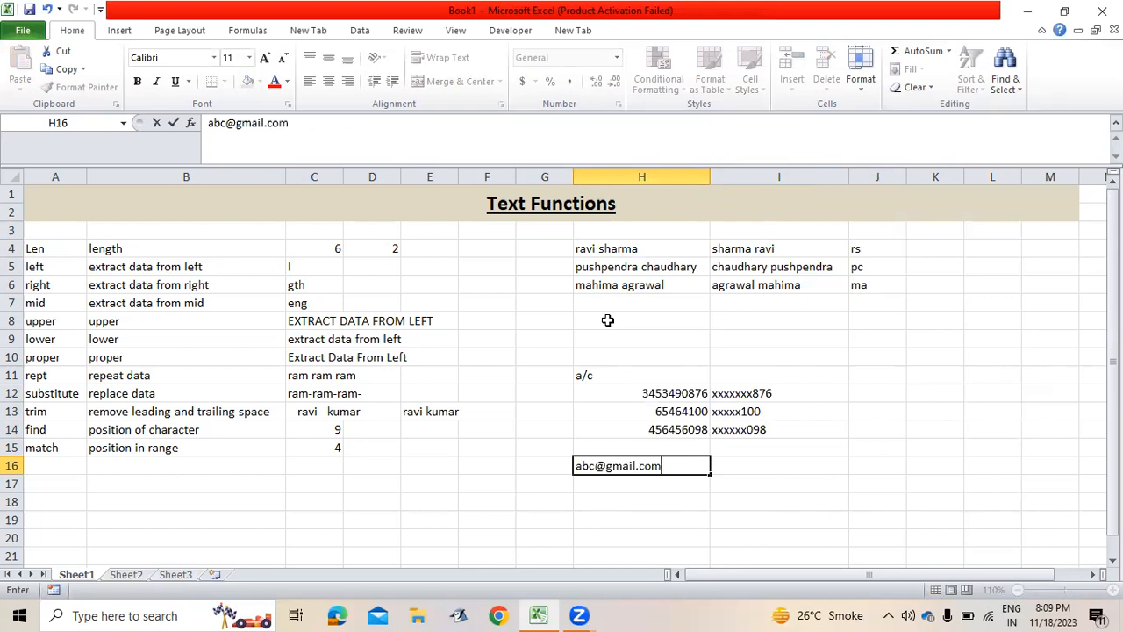
{"action": "key", "text": "Return"}
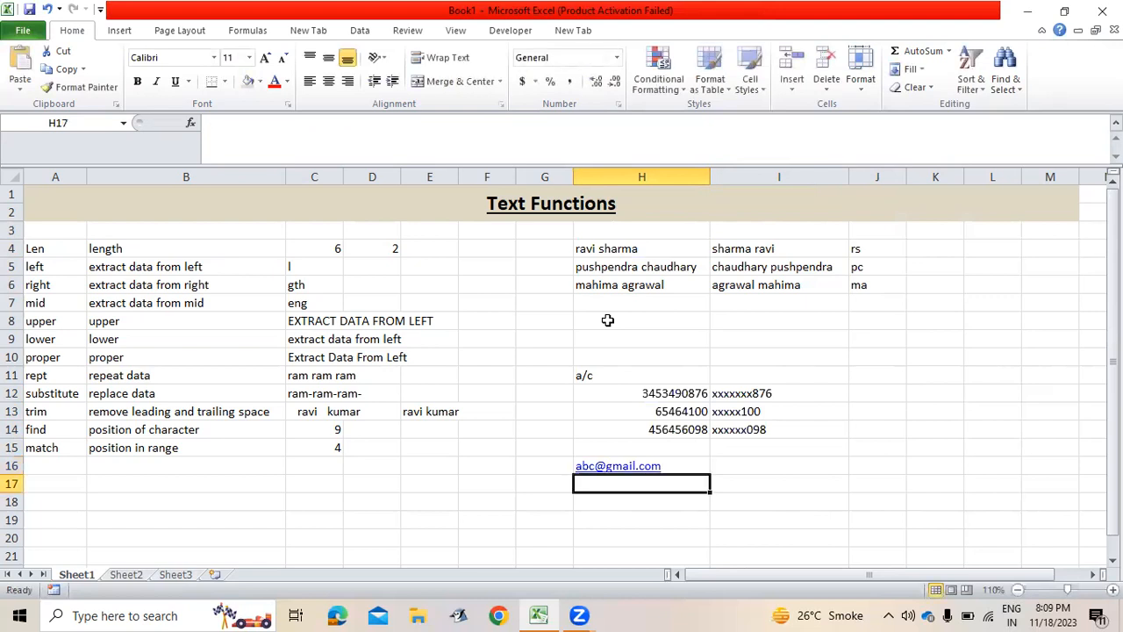
Type the e-mail's user part in I16 and its domain in J16.
{"action": "key", "text": "Up"}
{"action": "key", "text": "Right"}
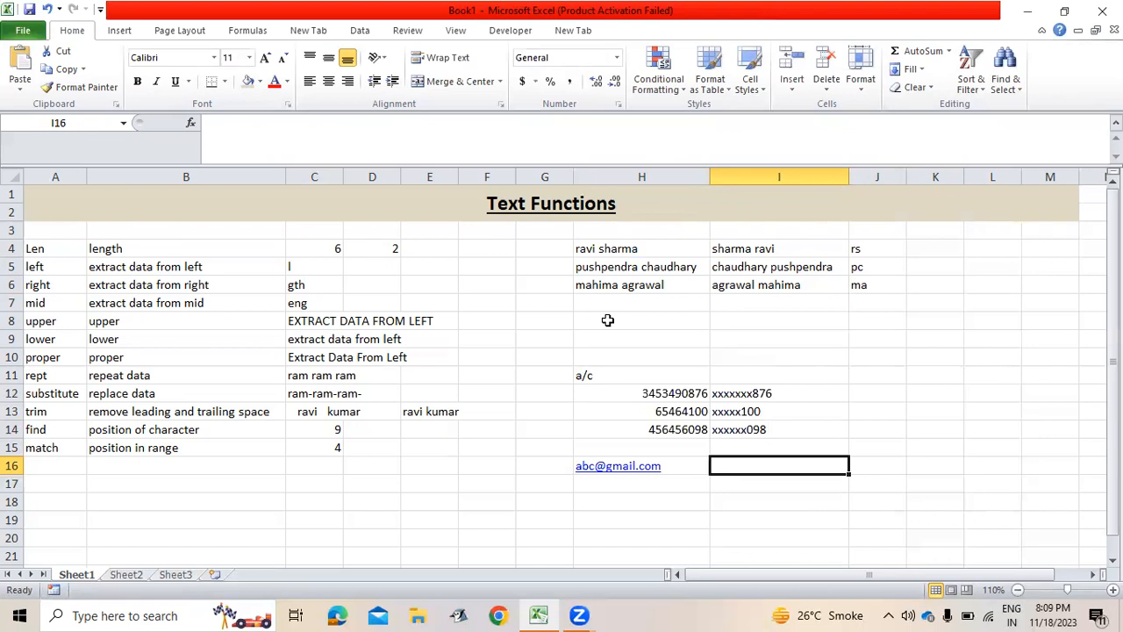
{"action": "type", "text": "abc"}
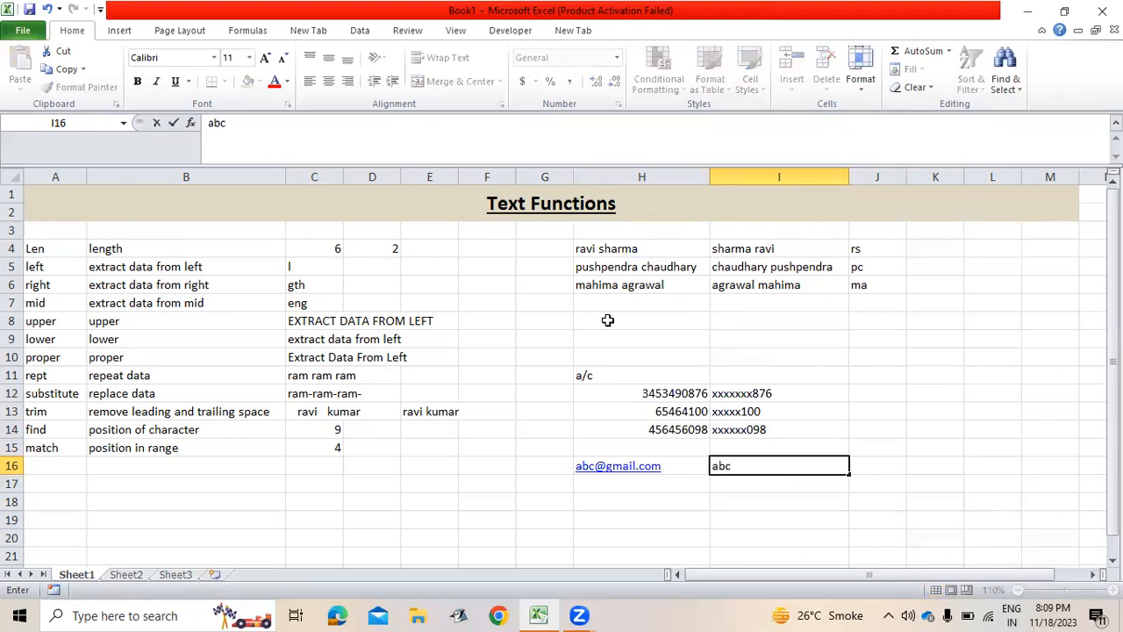
{"action": "key", "text": "Tab"}
{"action": "type", "text": "gm"}
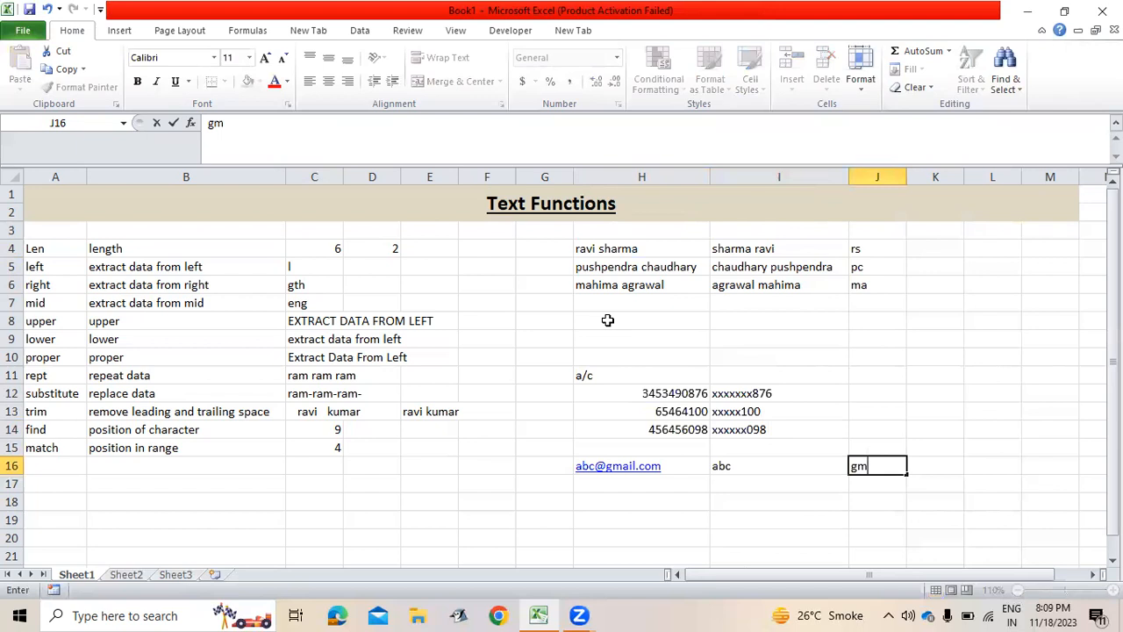
{"action": "type", "text": "ail.com"}
{"action": "key", "text": "Return"}
{"action": "key", "text": "Down"}
{"action": "key", "text": "Down"}
{"action": "key", "text": "Down"}
{"action": "key", "text": "Left"}
{"action": "key", "text": "Left"}
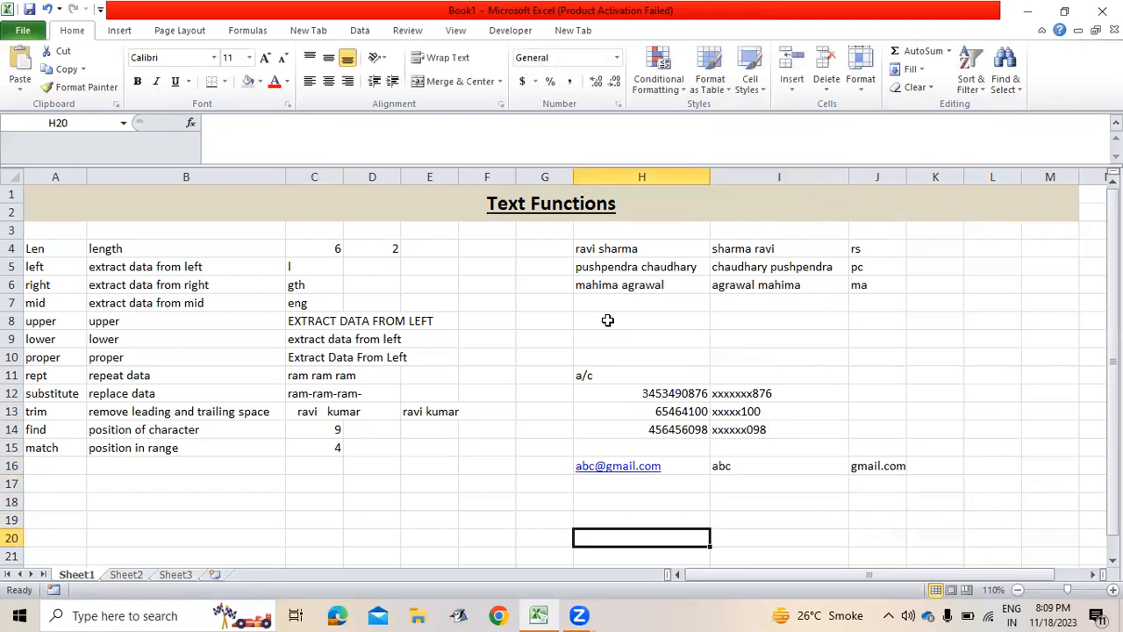
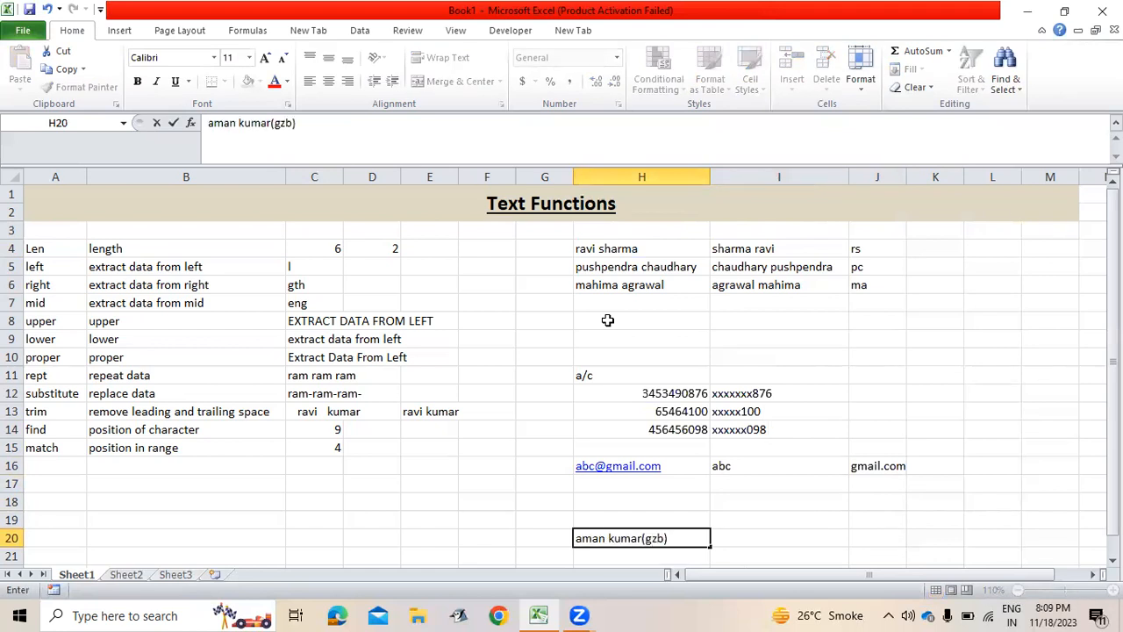
Enter a sample person's name with the bracketed city (gzb) in H20.
{"action": "key", "text": "Return"}
{"action": "key", "text": "Return"}
{"action": "key", "text": "Up"}
{"action": "key", "text": "Up"}
Type a hand-masked account number showing only its first and last digits in J12.
{"action": "key", "text": "Right"}
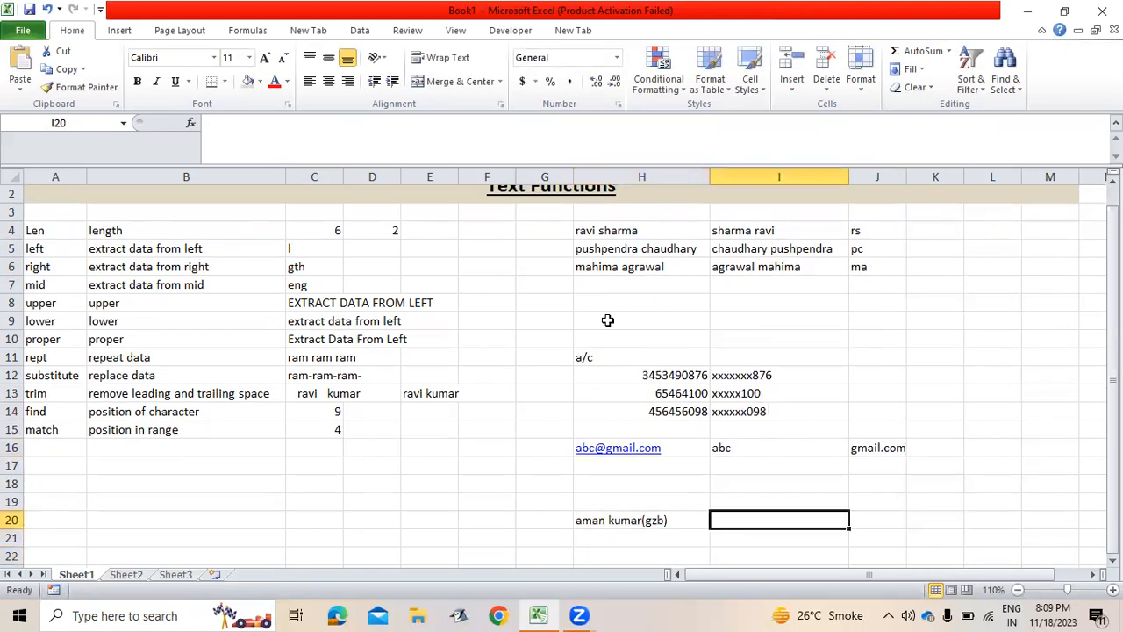
{"action": "key", "text": "Right"}
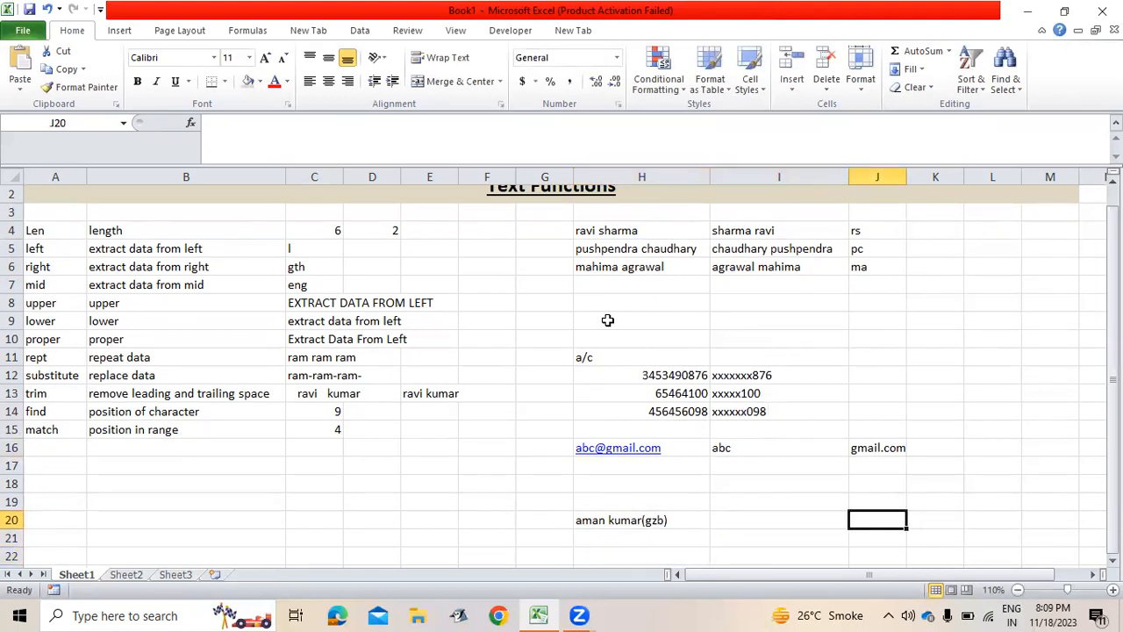
{"action": "key", "text": "Up"}
{"action": "key", "text": "Up"}
{"action": "key", "text": "Up"}
{"action": "key", "text": "Up"}
{"action": "key", "text": "Up"}
{"action": "key", "text": "Up"}
{"action": "key", "text": "Up"}
{"action": "key", "text": "Up"}
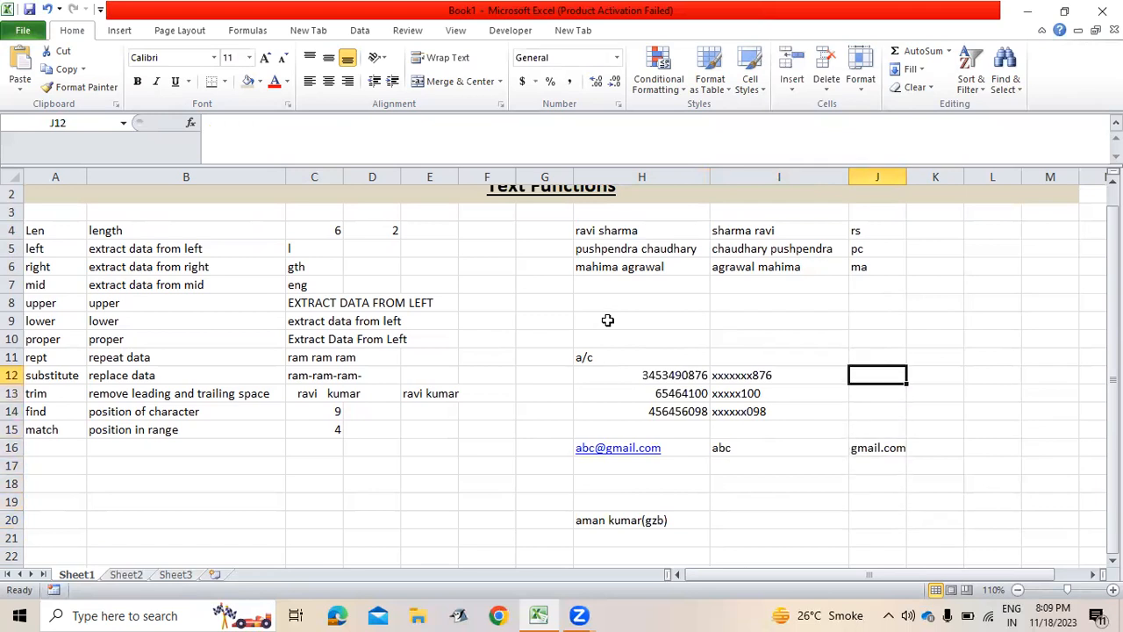
{"action": "type", "text": "3"}
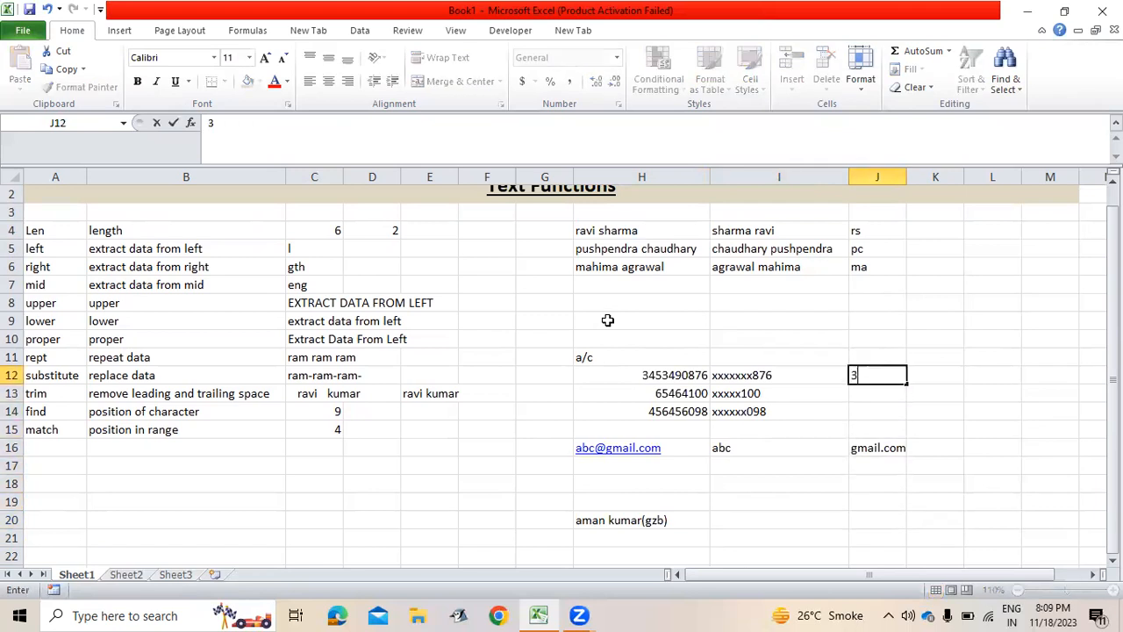
{"action": "type", "text": "xxxxxxxx"}
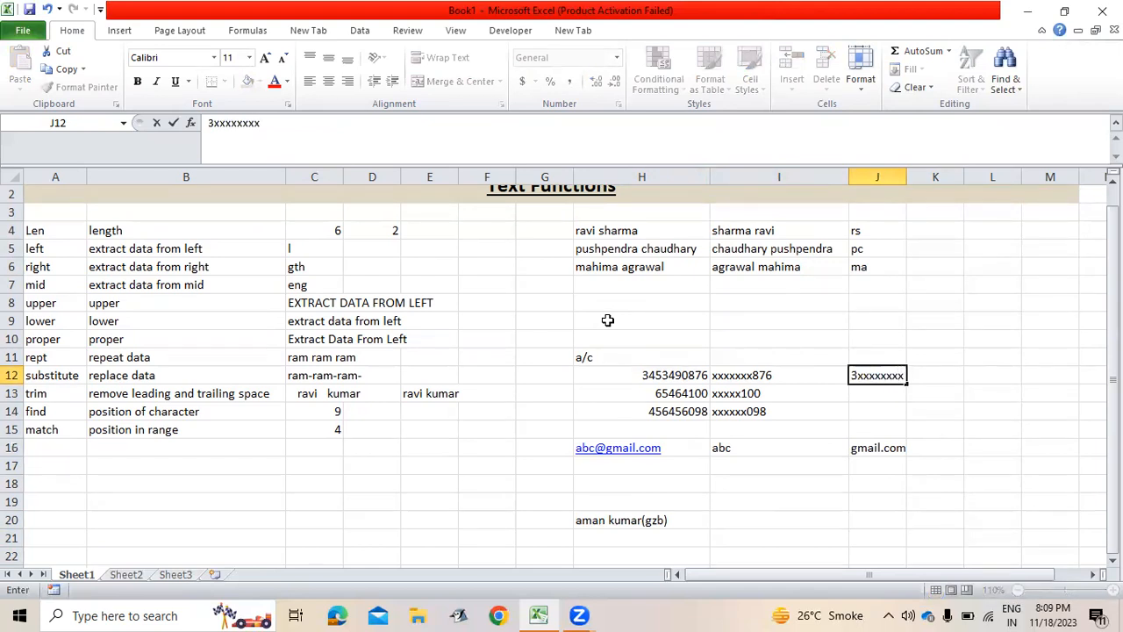
{"action": "type", "text": "6"}
{"action": "key", "text": "Return"}
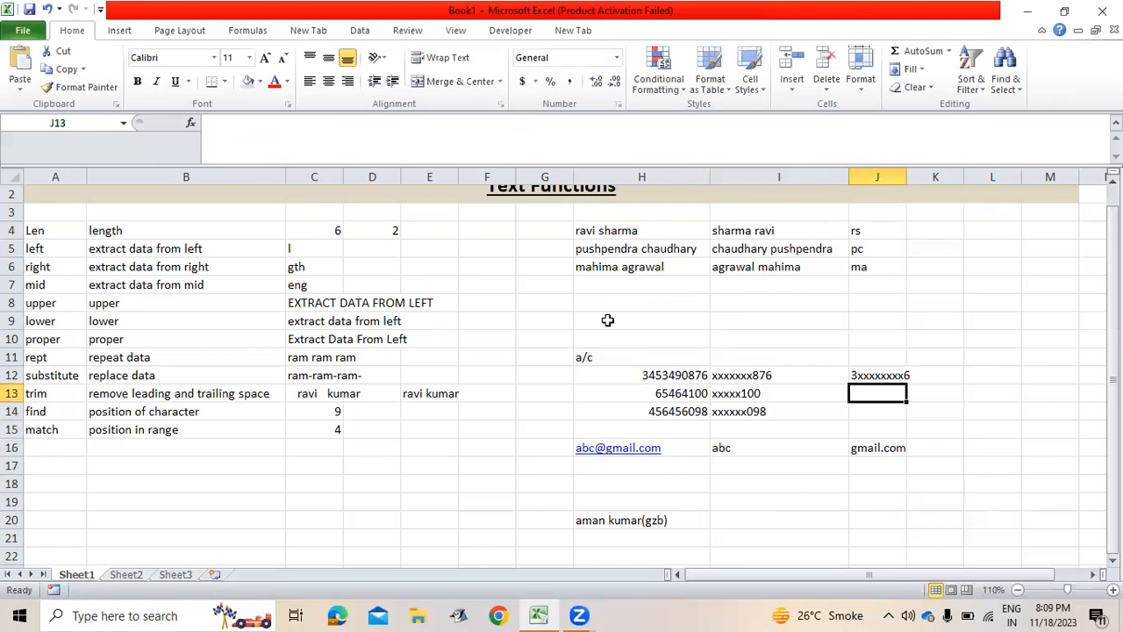
{"action": "key", "text": "Up"}
{"action": "key", "text": "Up"}
{"action": "key", "text": "Up"}
{"action": "key", "text": "Up"}
{"action": "key", "text": "Up"}
{"action": "key", "text": "Up"}
{"action": "key", "text": "Up"}
{"action": "key", "text": "Up"}
{"action": "key", "text": "Up"}
{"action": "key", "text": "Up"}
{"action": "key", "text": "Up"}
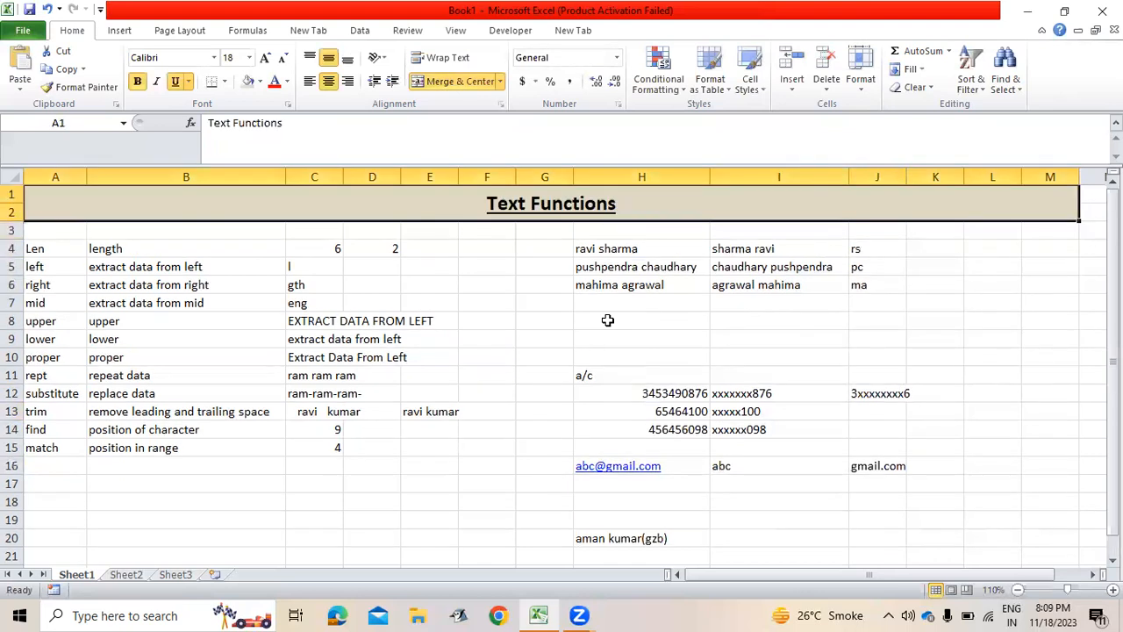